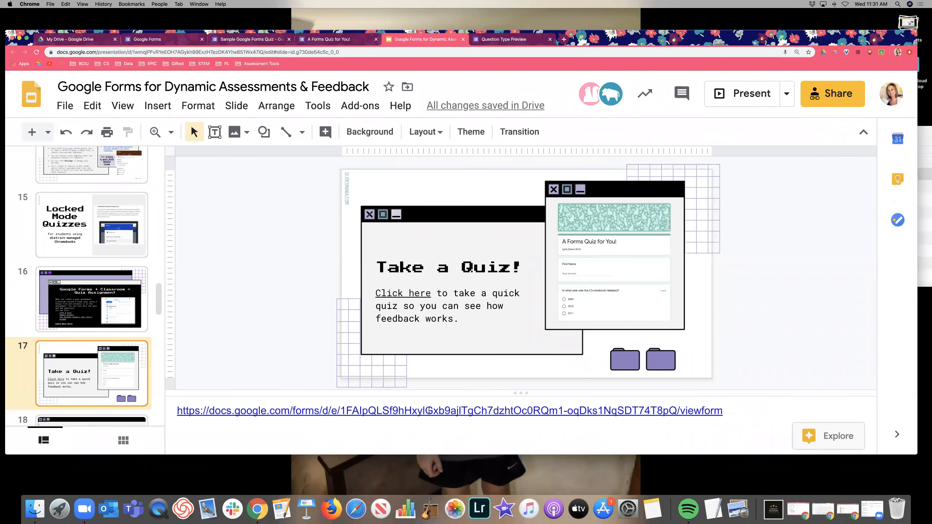
Step: Select the quiz link in the speaker notes, then switch to the live "A Forms Quiz for You!" form and read through all its questions
{"action": "triple_click", "coordinate": [429, 411]}
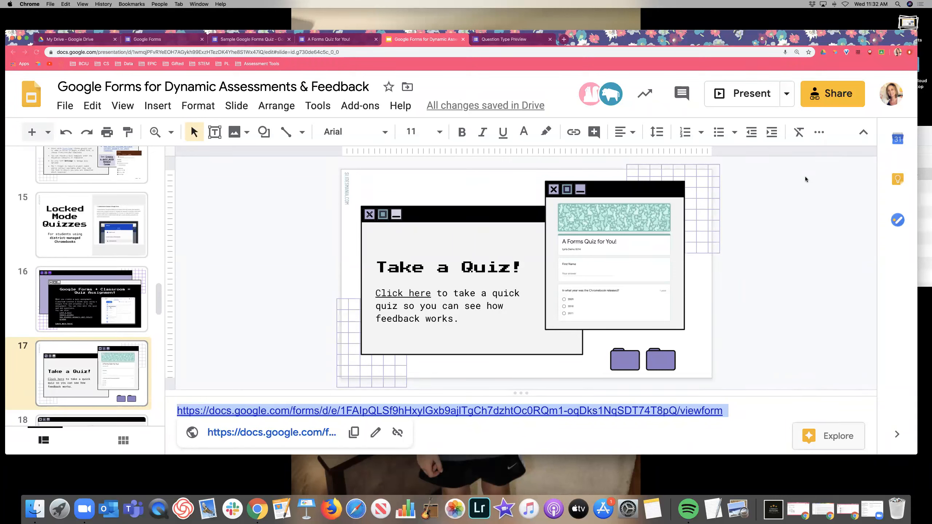
{"action": "left_click", "coordinate": [348, 40]}
{"action": "scroll", "coordinate": [753, 238], "scroll_direction": "down", "scroll_amount": 2}
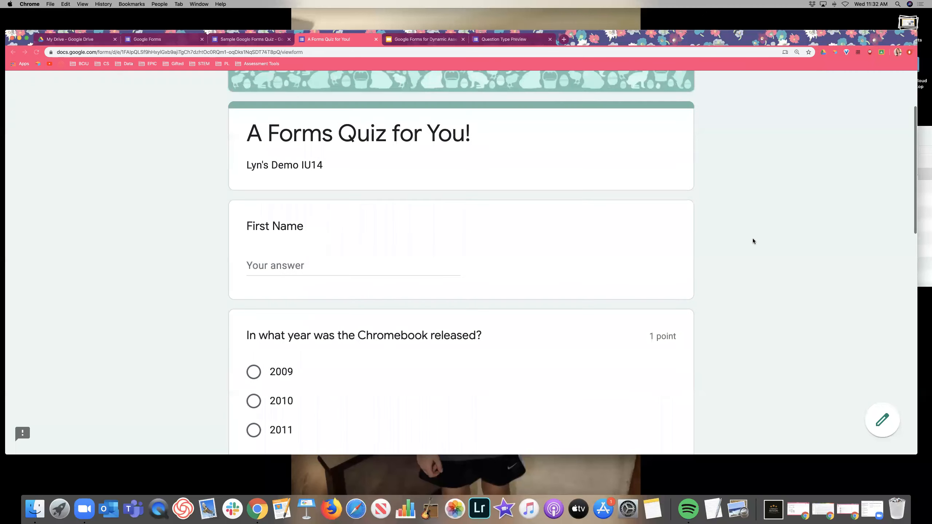
{"action": "scroll", "coordinate": [753, 241], "scroll_direction": "down", "scroll_amount": 3}
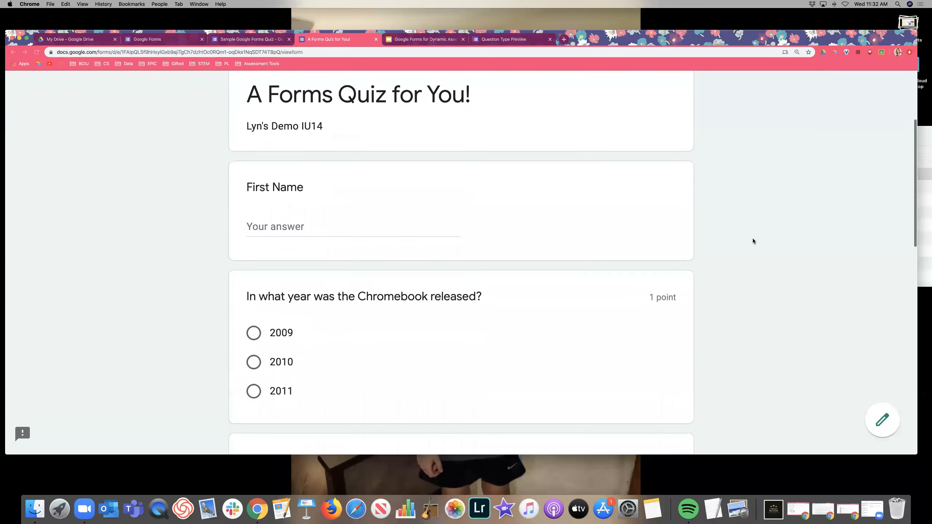
{"action": "scroll", "coordinate": [753, 241], "scroll_direction": "down", "scroll_amount": 3}
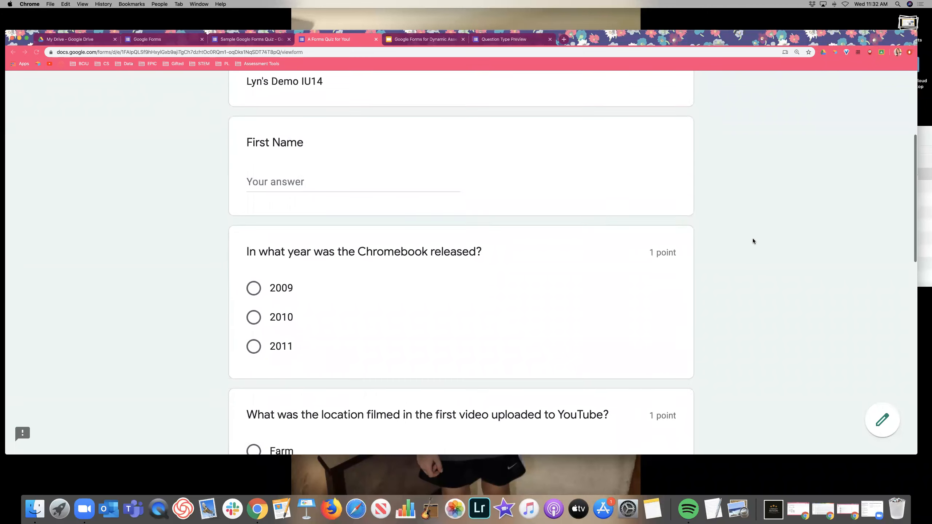
{"action": "scroll", "coordinate": [753, 239], "scroll_direction": "down", "scroll_amount": 5}
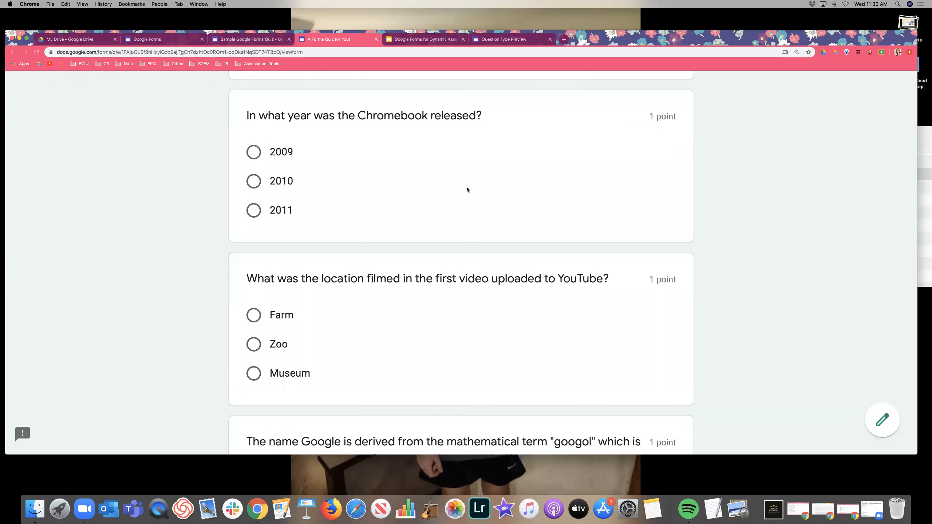
{"action": "scroll", "coordinate": [466, 189], "scroll_direction": "down", "scroll_amount": 2}
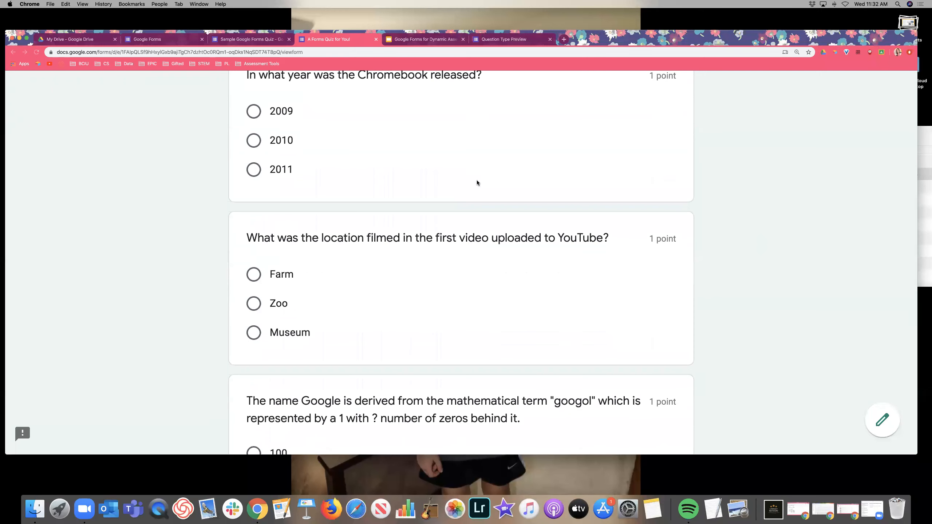
{"action": "scroll", "coordinate": [673, 103], "scroll_direction": "up", "scroll_amount": 2}
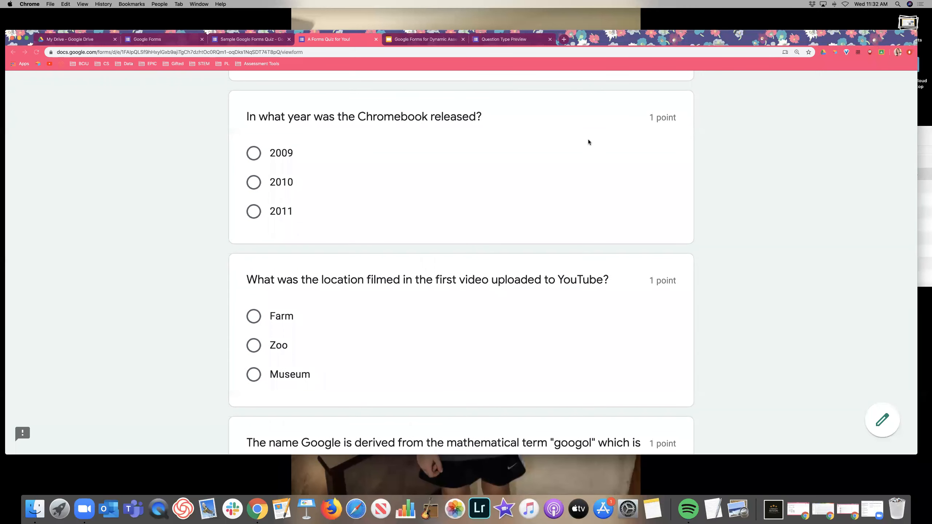
{"action": "scroll", "coordinate": [588, 142], "scroll_direction": "down", "scroll_amount": 12}
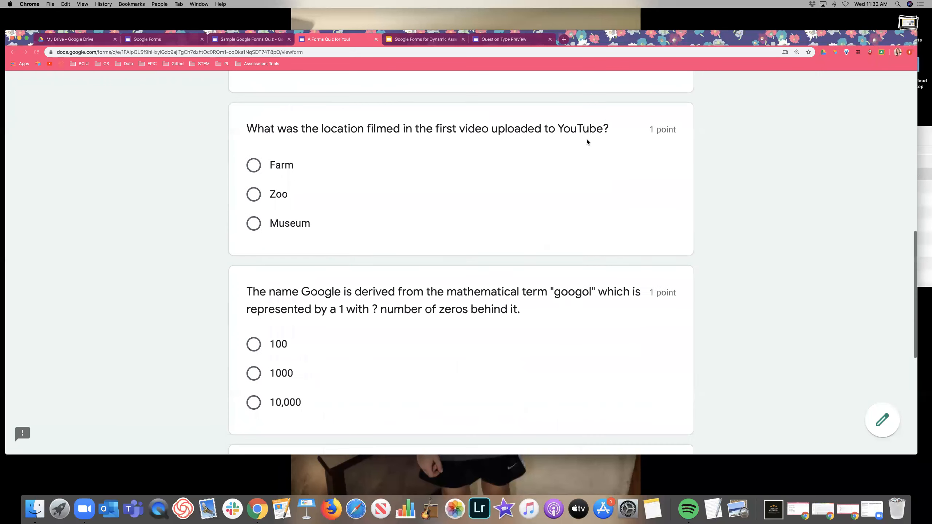
{"action": "scroll", "coordinate": [587, 142], "scroll_direction": "down", "scroll_amount": 8}
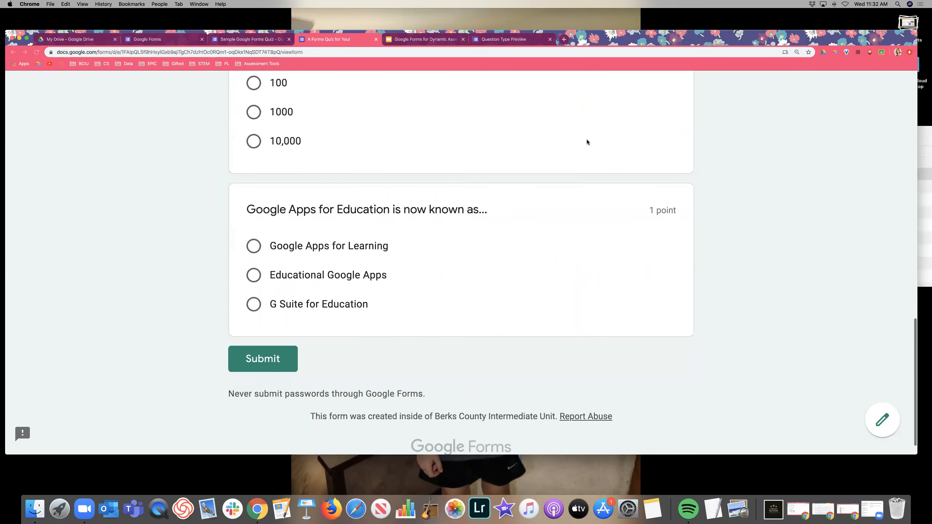
{"action": "scroll", "coordinate": [581, 156], "scroll_direction": "up", "scroll_amount": 15}
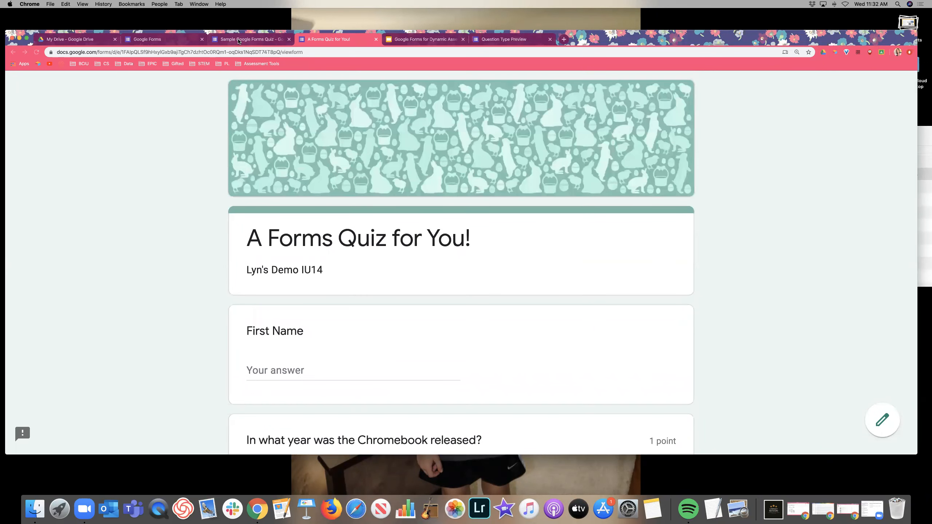
Step: Open the responses of the Sample Google Forms Quiz and display the page at actual size
{"action": "left_click", "coordinate": [252, 41]}
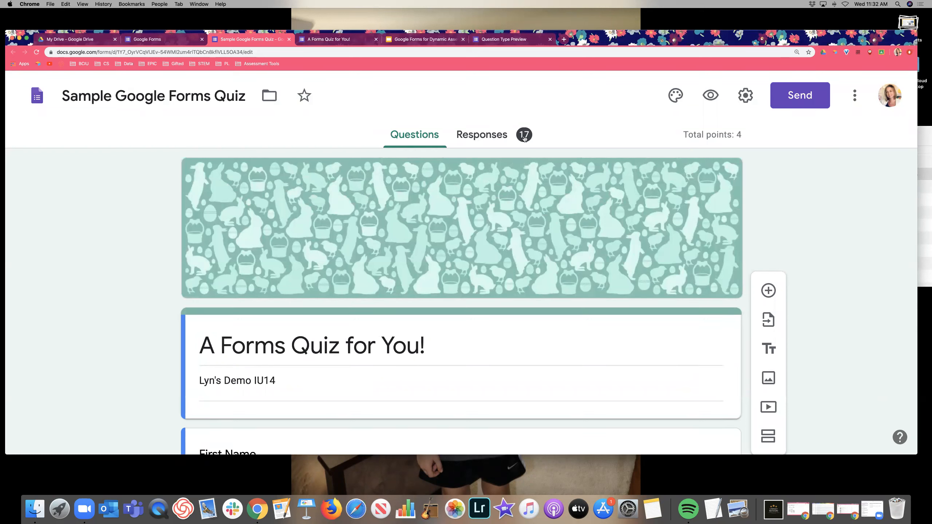
{"action": "left_click", "coordinate": [478, 136]}
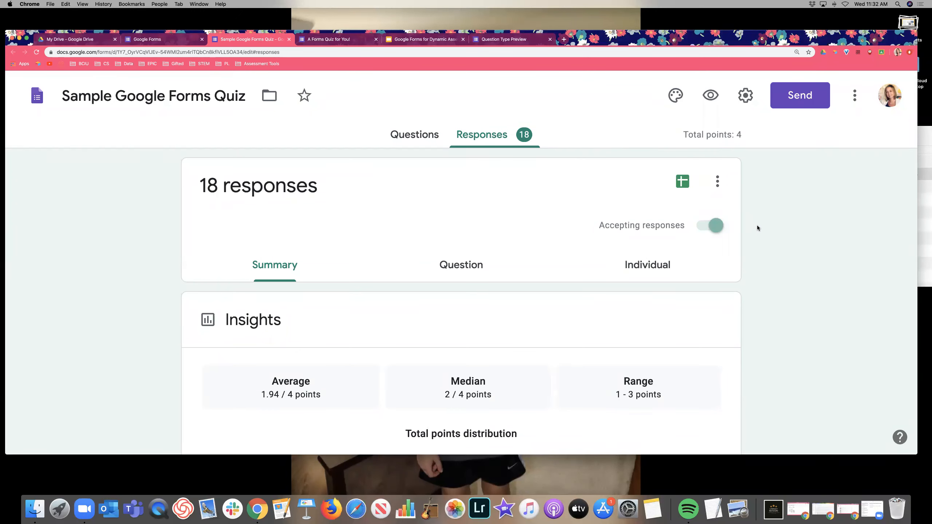
{"action": "scroll", "coordinate": [757, 225], "scroll_direction": "down", "scroll_amount": 2}
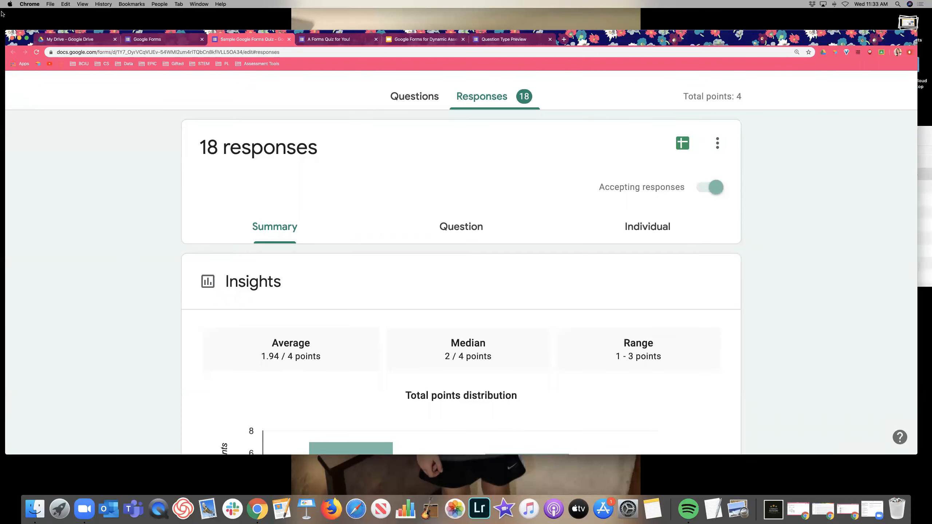
{"action": "left_click", "coordinate": [63, 4]}
{"action": "mouse_move", "coordinate": [82, 4]}
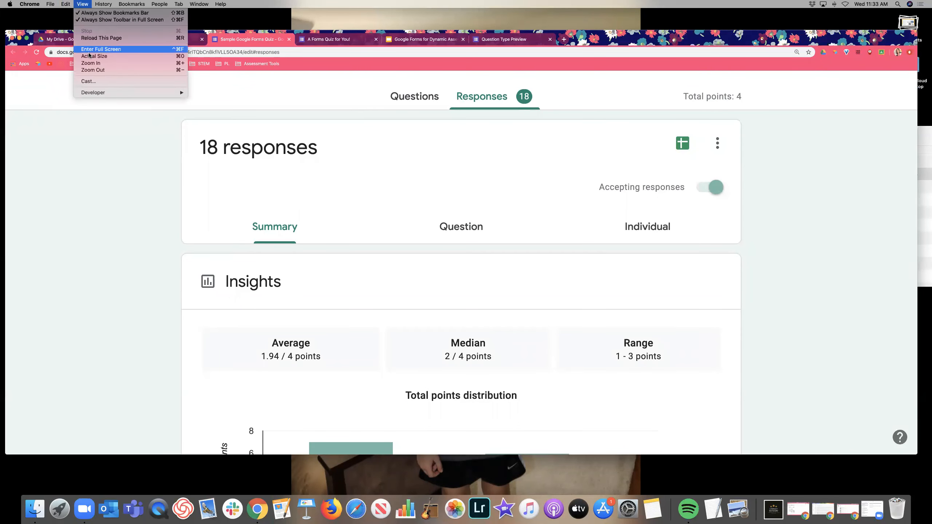
{"action": "left_click", "coordinate": [94, 56]}
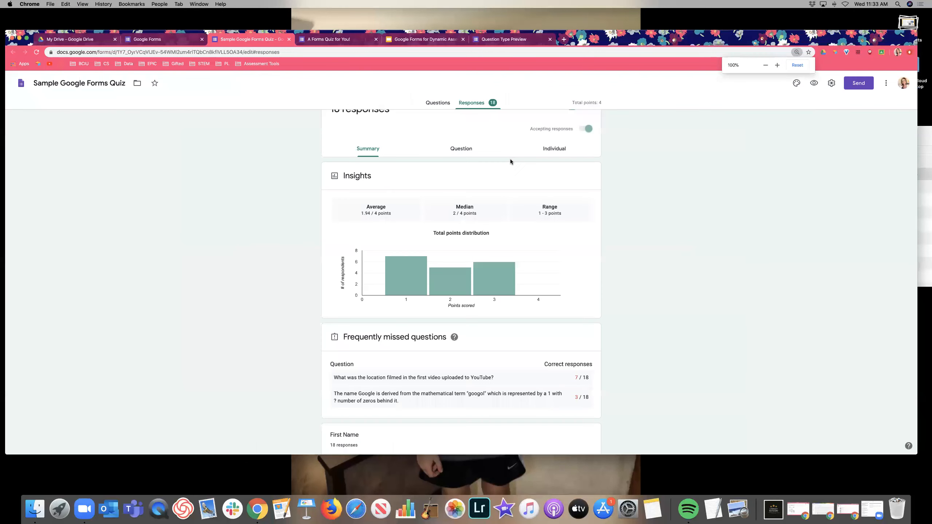
Step: Review the response summary: the score insights, frequently missed questions and the answer chart for each question
{"action": "scroll", "coordinate": [510, 159], "scroll_direction": "up", "scroll_amount": 1}
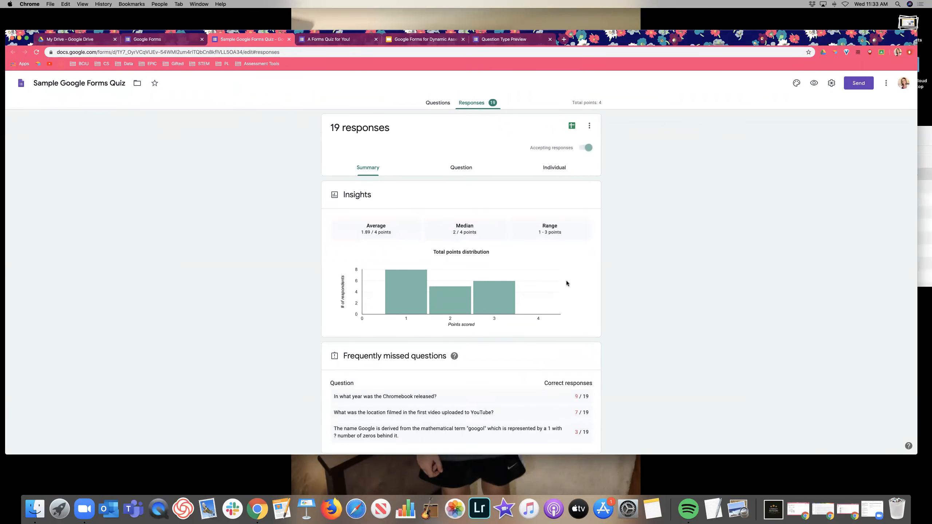
{"action": "scroll", "coordinate": [532, 273], "scroll_direction": "down", "scroll_amount": 1}
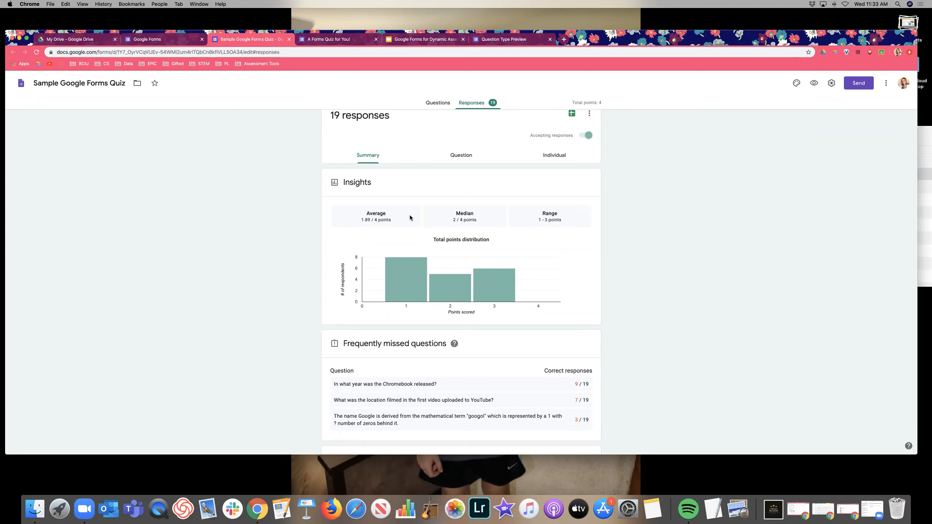
{"action": "scroll", "coordinate": [643, 293], "scroll_direction": "down", "scroll_amount": 5}
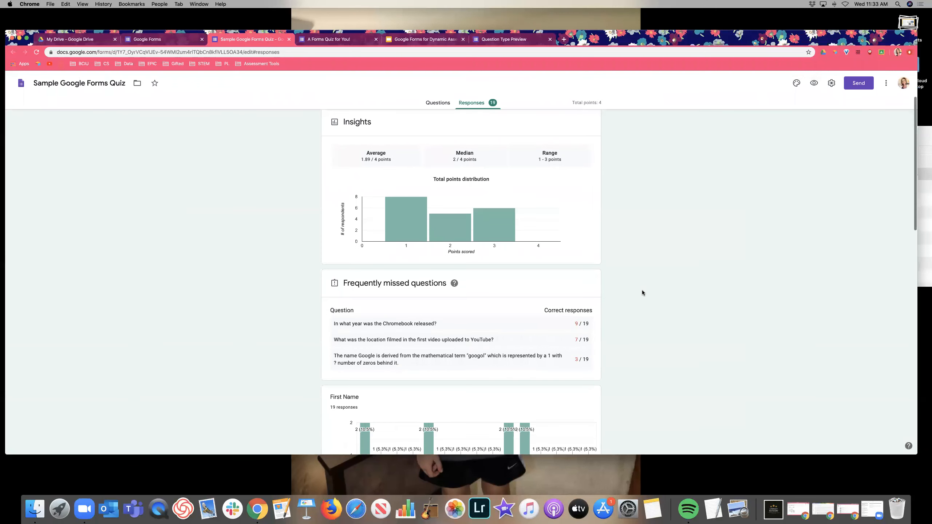
{"action": "scroll", "coordinate": [643, 293], "scroll_direction": "down", "scroll_amount": 3}
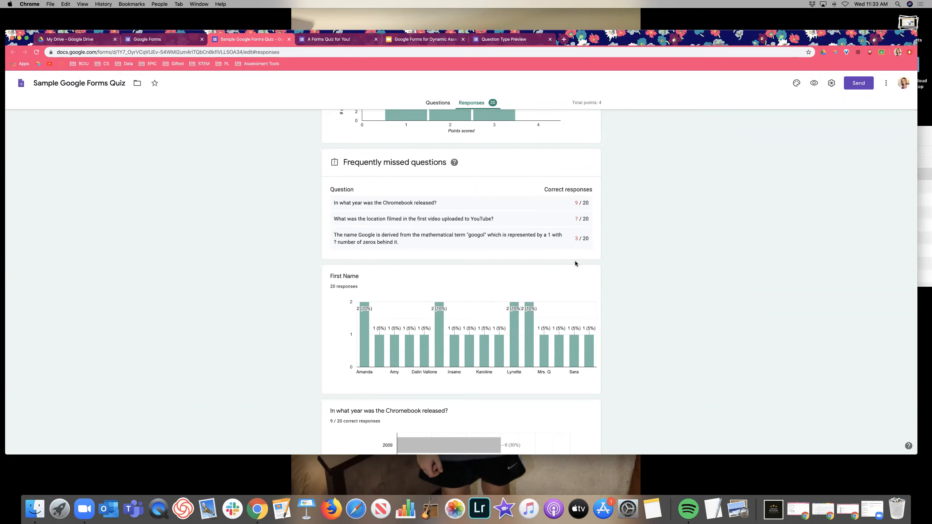
{"action": "scroll", "coordinate": [689, 306], "scroll_direction": "up", "scroll_amount": 5}
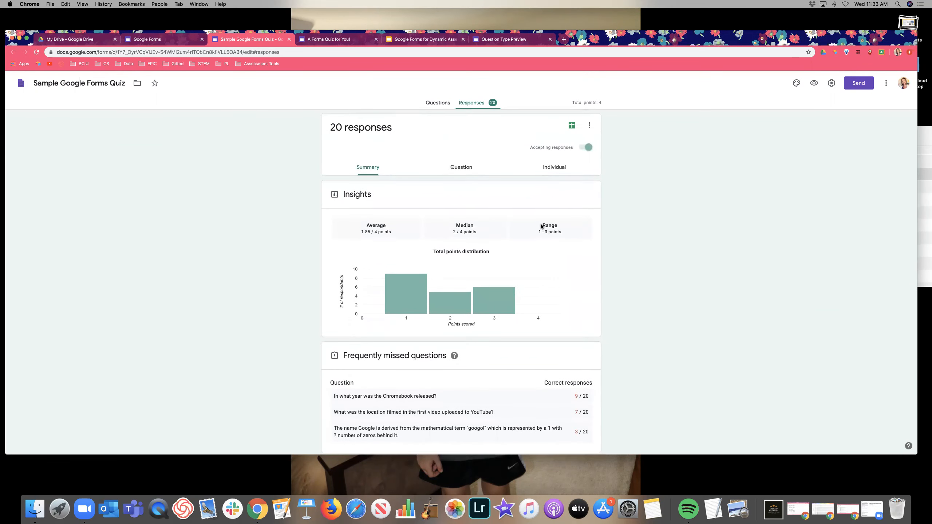
{"action": "scroll", "coordinate": [542, 227], "scroll_direction": "down", "scroll_amount": 3}
{"action": "scroll", "coordinate": [542, 226], "scroll_direction": "down", "scroll_amount": 10}
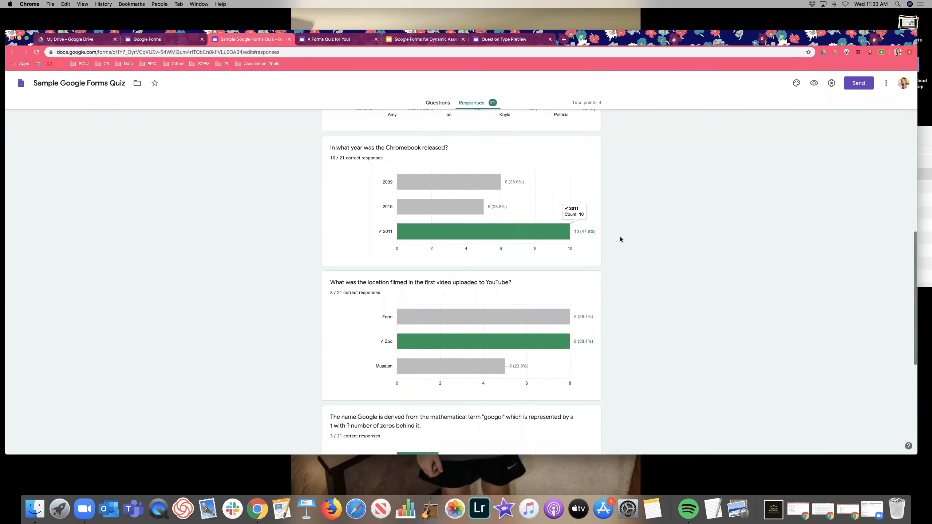
{"action": "scroll", "coordinate": [621, 237], "scroll_direction": "up", "scroll_amount": 1}
{"action": "scroll", "coordinate": [625, 246], "scroll_direction": "down", "scroll_amount": 3}
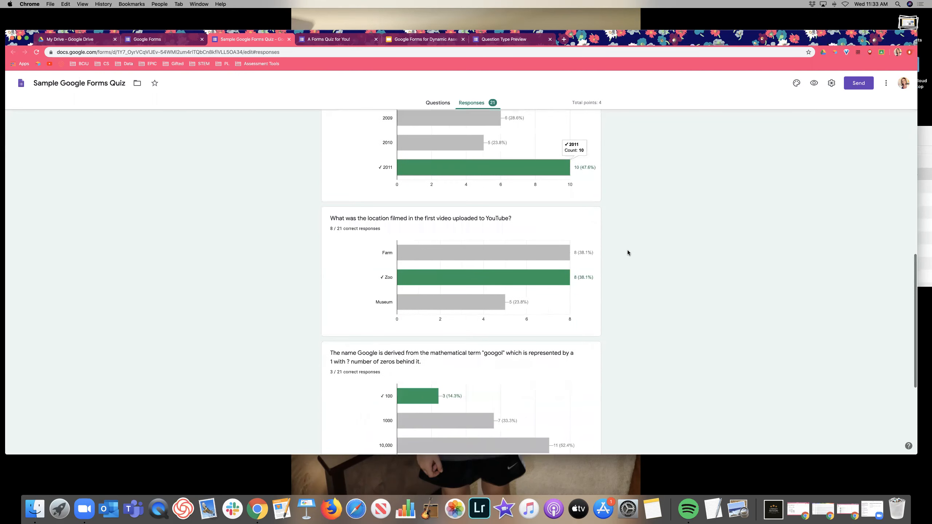
{"action": "scroll", "coordinate": [628, 253], "scroll_direction": "down", "scroll_amount": 4}
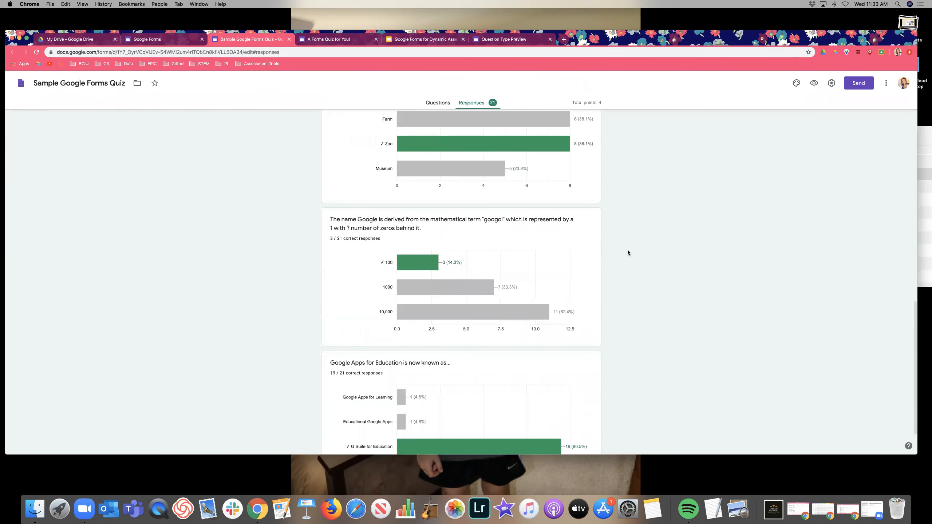
{"action": "scroll", "coordinate": [627, 262], "scroll_direction": "up", "scroll_amount": 15}
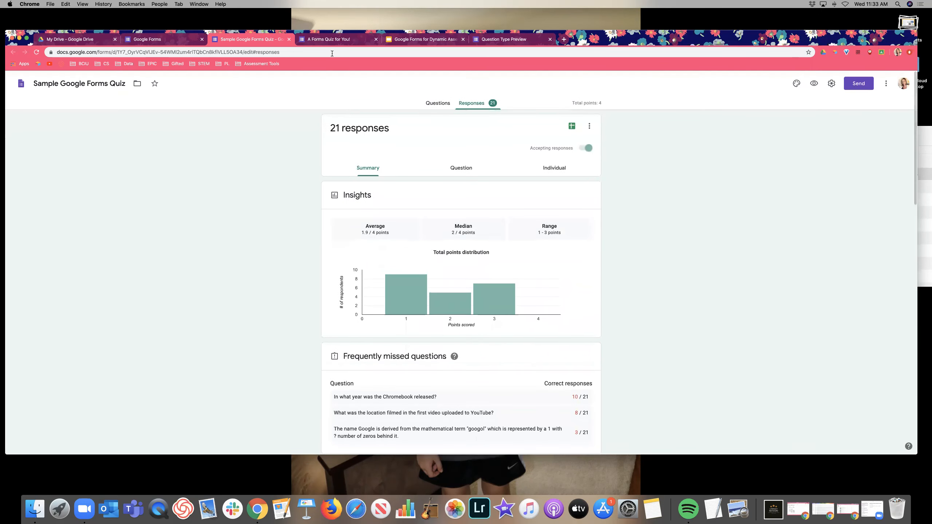
Step: In the live quiz form, fill in the first name and answer 2010 for the Chromebook release year
{"action": "left_click", "coordinate": [336, 41]}
{"action": "left_click", "coordinate": [373, 220]}
{"action": "type", "text": "Lyn Demo"}
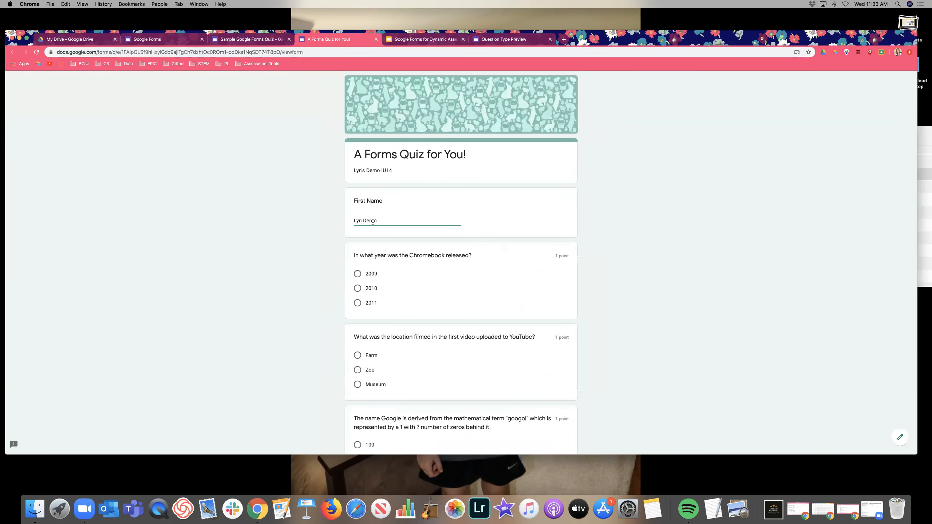
{"action": "left_click", "coordinate": [366, 289]}
Step: Answer the remaining questions with Museum, 100 and Google Apps for Learning, and submit the quiz
{"action": "scroll", "coordinate": [425, 279], "scroll_direction": "down", "scroll_amount": 5}
{"action": "left_click", "coordinate": [375, 296]}
{"action": "left_click", "coordinate": [373, 354]}
{"action": "scroll", "coordinate": [400, 354], "scroll_direction": "down", "scroll_amount": 5}
{"action": "left_click", "coordinate": [391, 339]}
{"action": "left_click", "coordinate": [375, 395]}
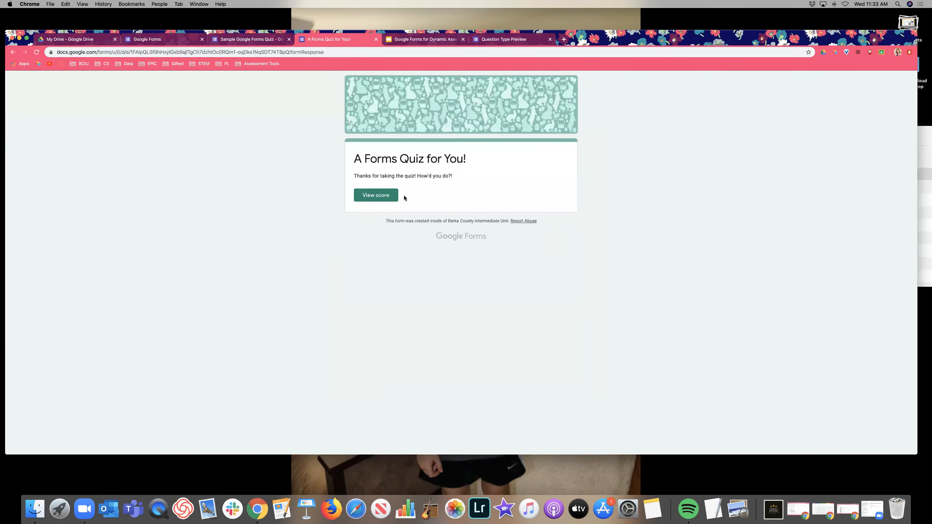
Step: Open the score for the submitted quiz and enlarge the results page for easier reading
{"action": "left_click", "coordinate": [366, 195]}
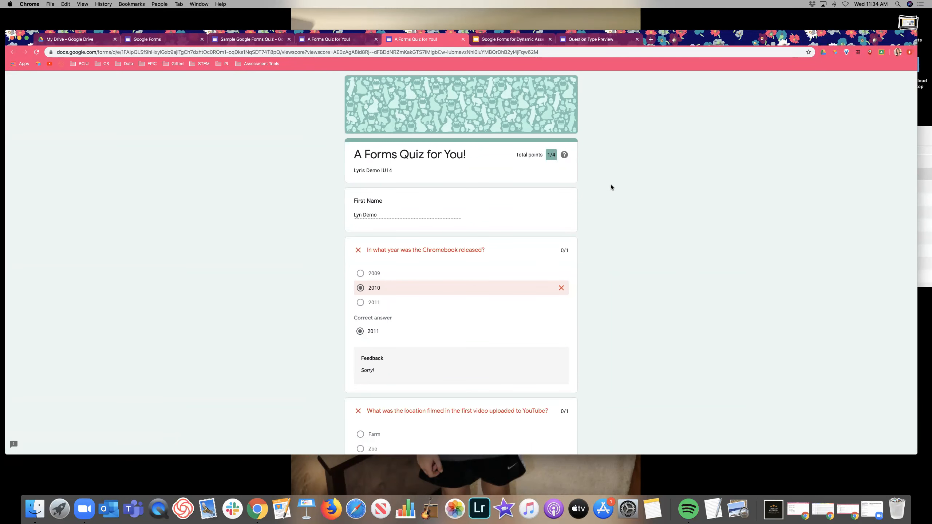
{"action": "key", "text": "super+equal"}
{"action": "key", "text": "super+equal"}
{"action": "key", "text": "super+equal"}
Step: Examine the marked answers, the correct answers and the feedback for each question in the quiz results
{"action": "scroll", "coordinate": [348, 262], "scroll_direction": "down", "scroll_amount": 5}
{"action": "scroll", "coordinate": [352, 262], "scroll_direction": "down", "scroll_amount": 2}
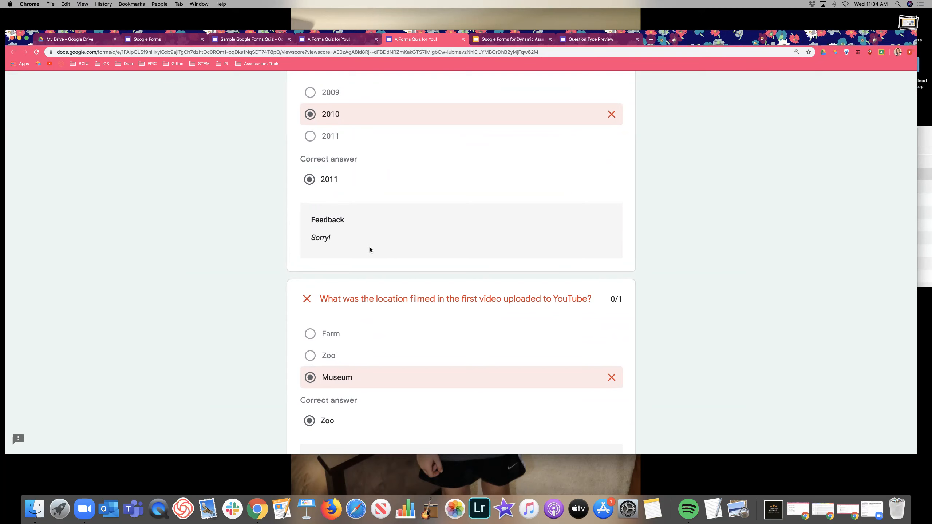
{"action": "scroll", "coordinate": [370, 247], "scroll_direction": "down", "scroll_amount": 2}
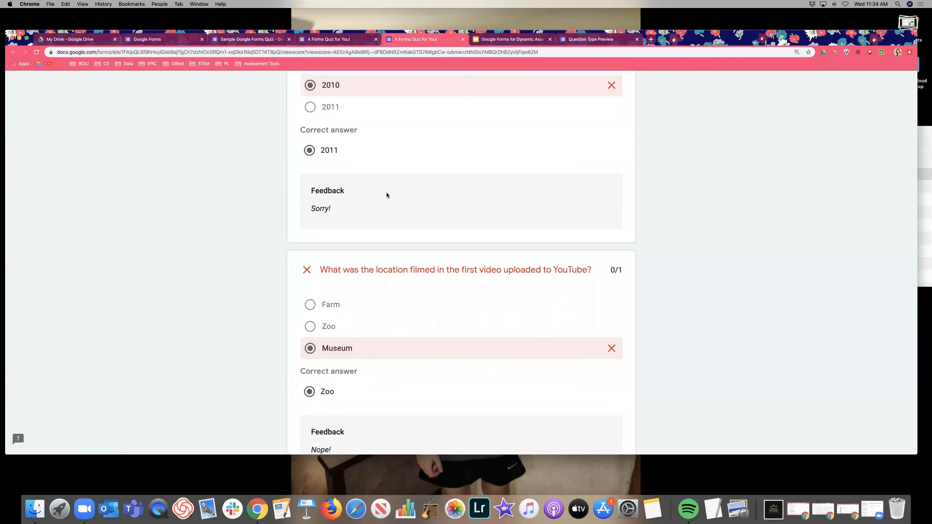
{"action": "scroll", "coordinate": [387, 194], "scroll_direction": "down", "scroll_amount": 5}
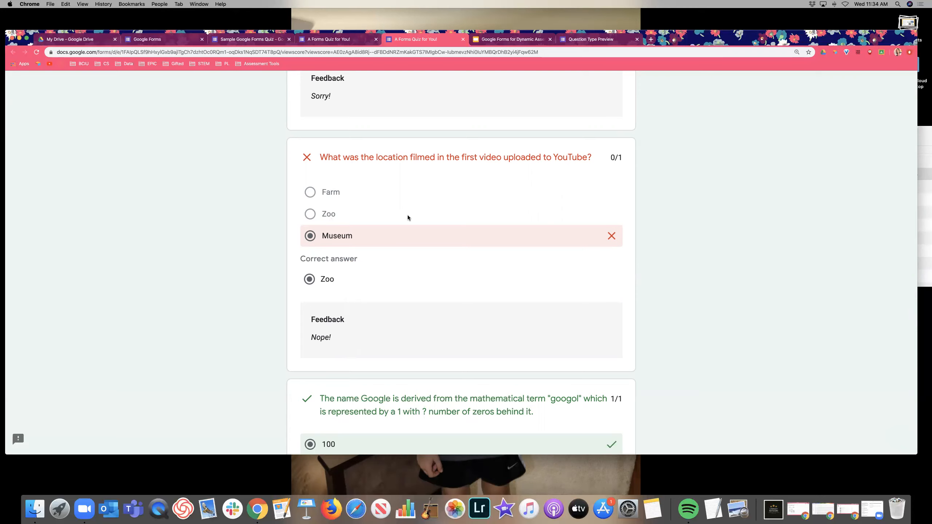
{"action": "scroll", "coordinate": [408, 218], "scroll_direction": "down", "scroll_amount": 2}
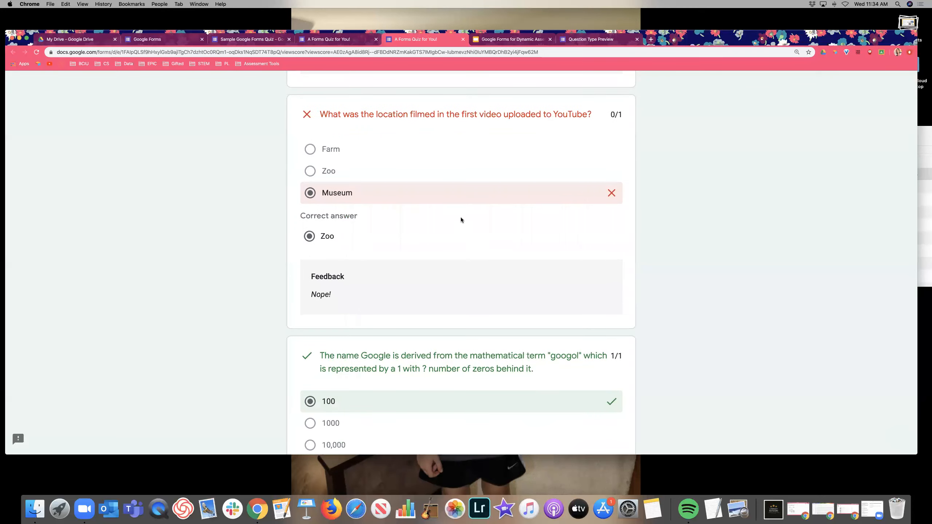
{"action": "scroll", "coordinate": [462, 220], "scroll_direction": "down", "scroll_amount": 5}
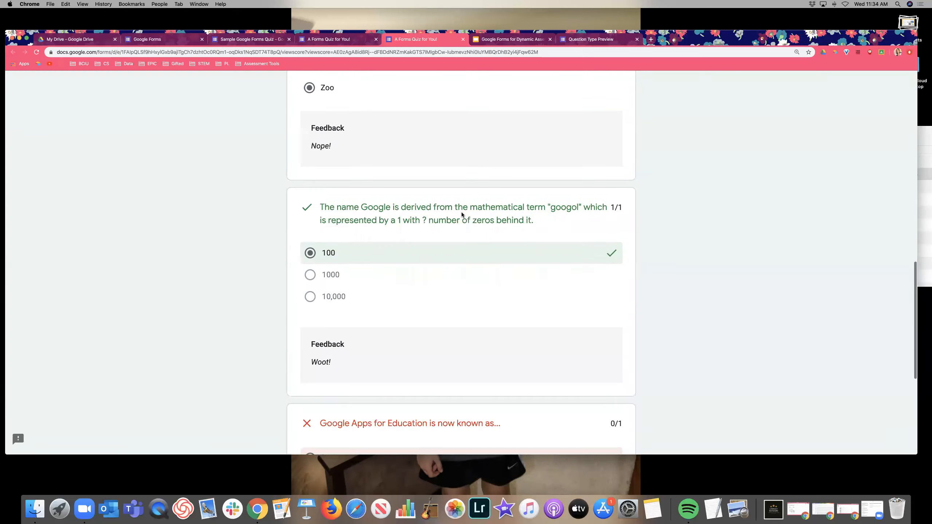
{"action": "scroll", "coordinate": [440, 235], "scroll_direction": "down", "scroll_amount": 4}
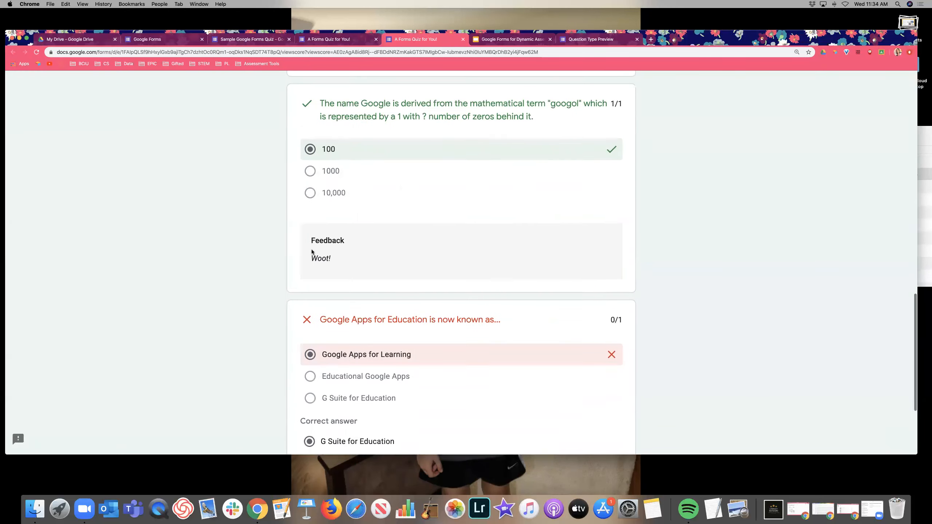
{"action": "scroll", "coordinate": [478, 252], "scroll_direction": "down", "scroll_amount": 5}
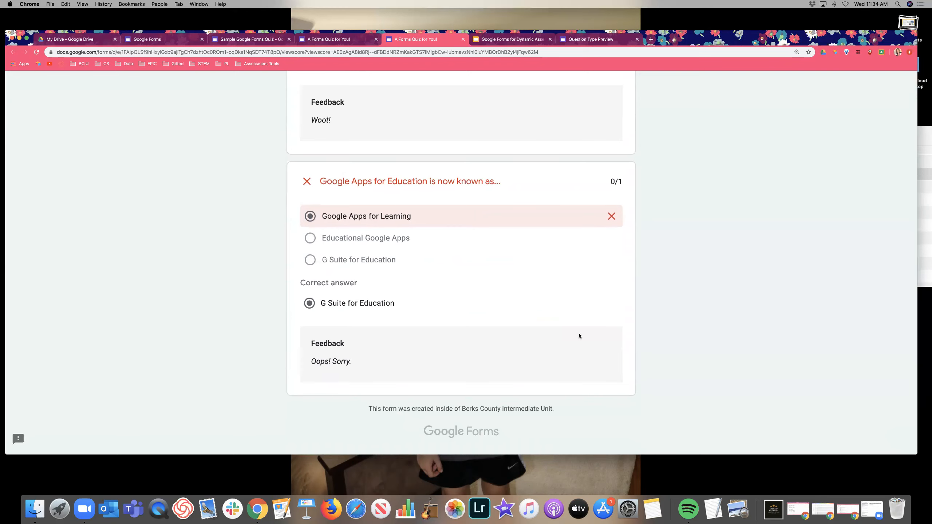
{"action": "scroll", "coordinate": [579, 335], "scroll_direction": "up", "scroll_amount": 1}
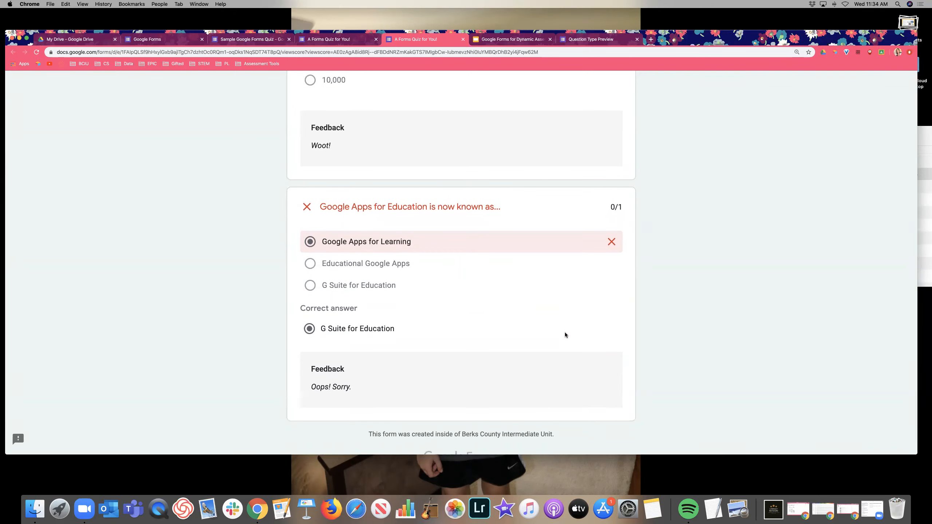
Step: Close the quiz results and submission pages, and check the score insights in the Sample Google Forms Quiz response summary
{"action": "scroll", "coordinate": [565, 334], "scroll_direction": "up", "scroll_amount": 4}
{"action": "scroll", "coordinate": [565, 332], "scroll_direction": "up", "scroll_amount": 7}
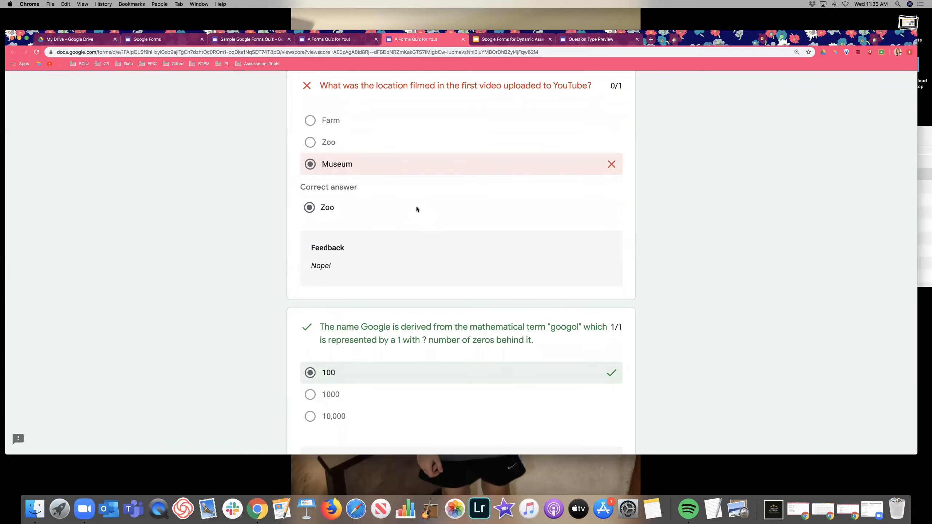
{"action": "scroll", "coordinate": [419, 218], "scroll_direction": "up", "scroll_amount": 10}
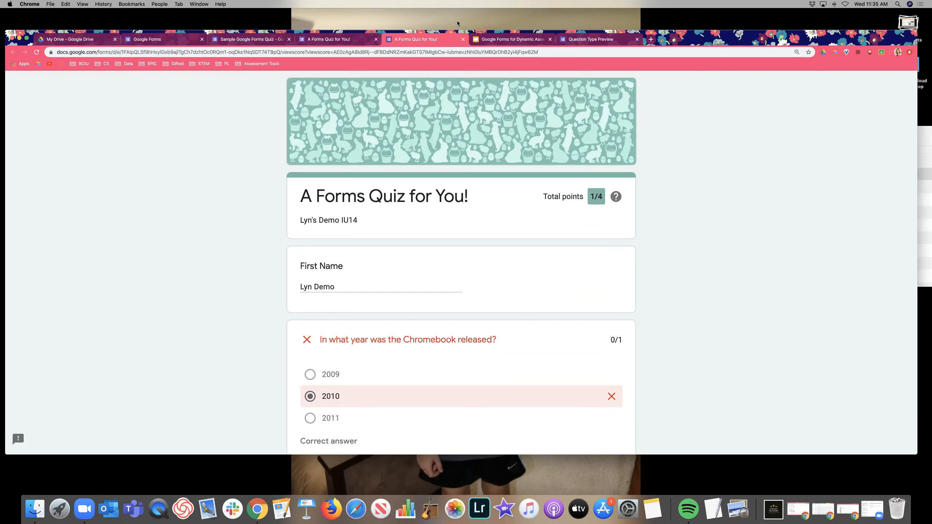
{"action": "left_click", "coordinate": [463, 40]}
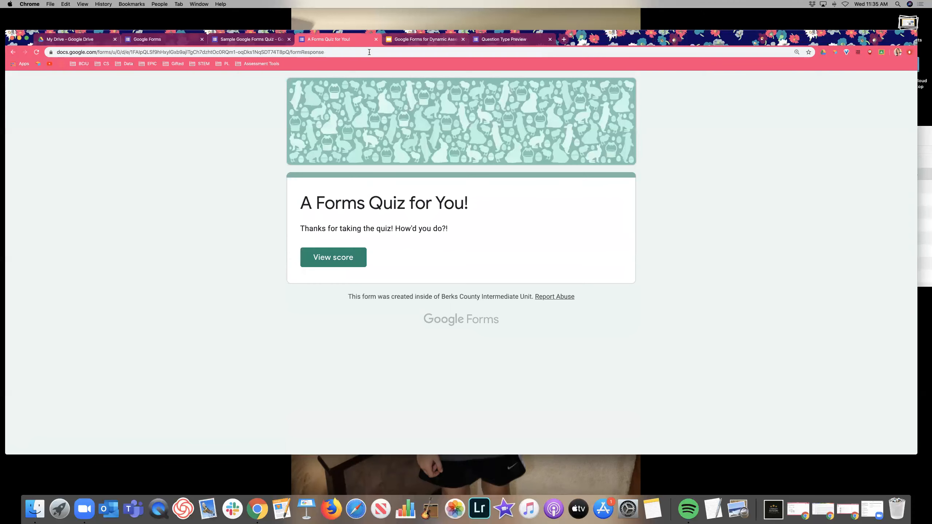
{"action": "left_click", "coordinate": [375, 39]}
{"action": "left_click", "coordinate": [235, 40]}
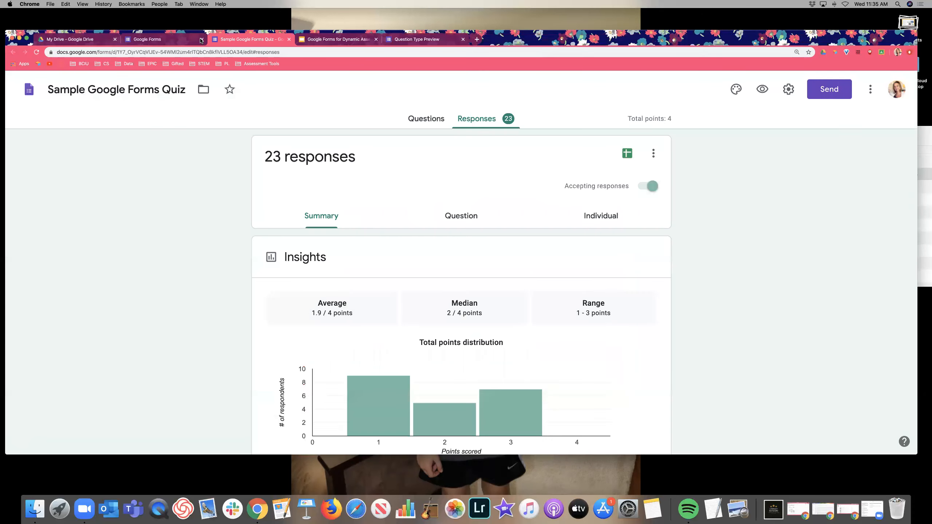
{"action": "scroll", "coordinate": [394, 231], "scroll_direction": "down", "scroll_amount": 3}
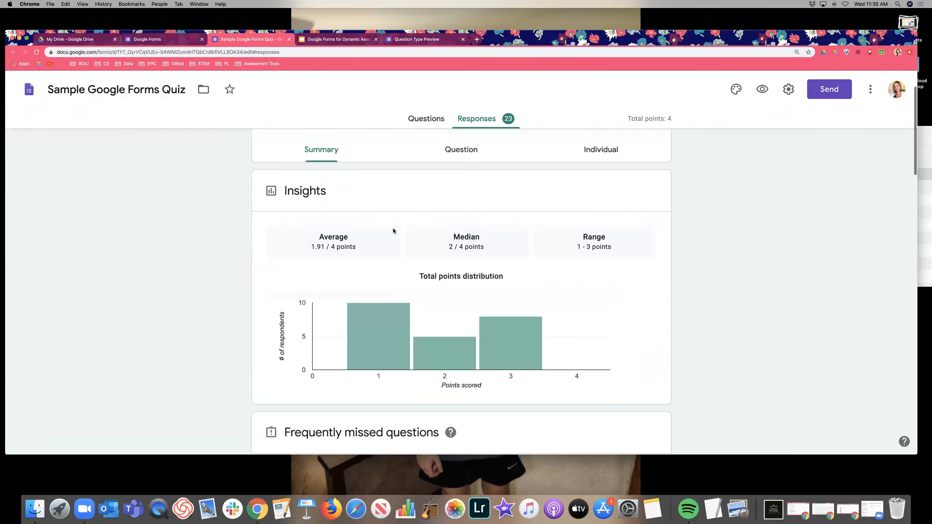
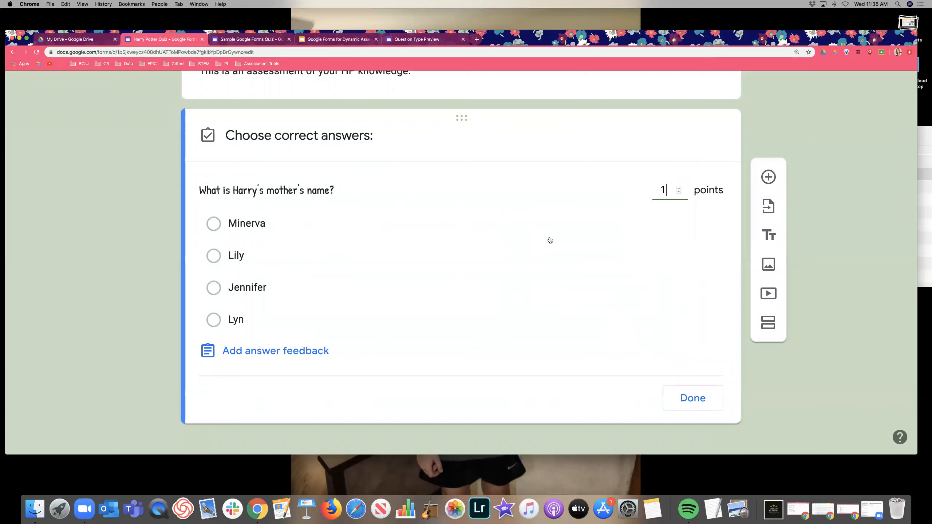
Step: Mark Lily as correct and give incorrect answers the feedback "Sorry, that is not his mother's name. Reread Chapter 1 of The Sorcerer's Stone to find out."
{"action": "left_click", "coordinate": [277, 258]}
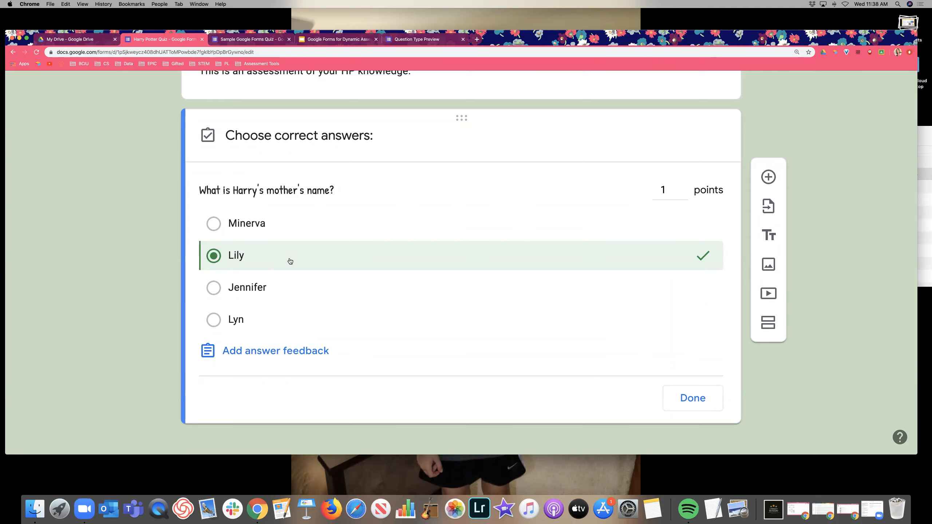
{"action": "scroll", "coordinate": [282, 294], "scroll_direction": "down", "scroll_amount": 1}
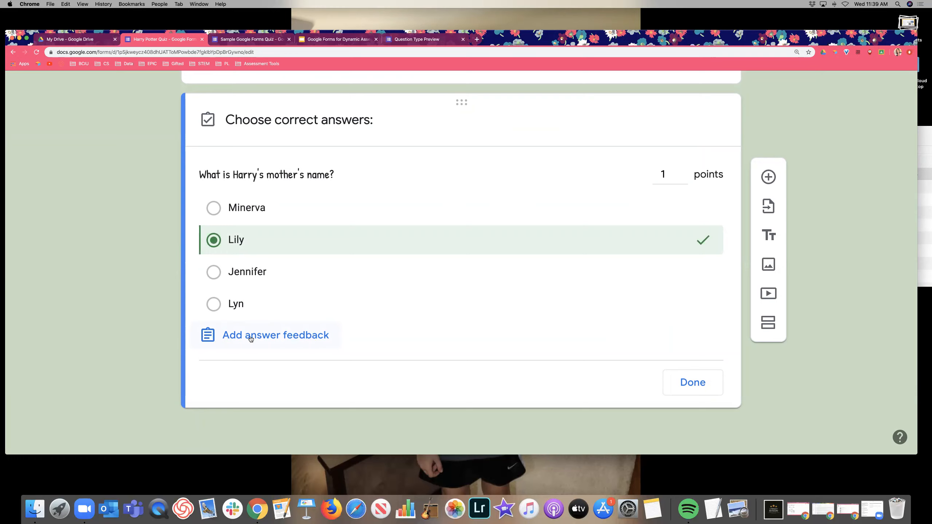
{"action": "left_click", "coordinate": [306, 337]}
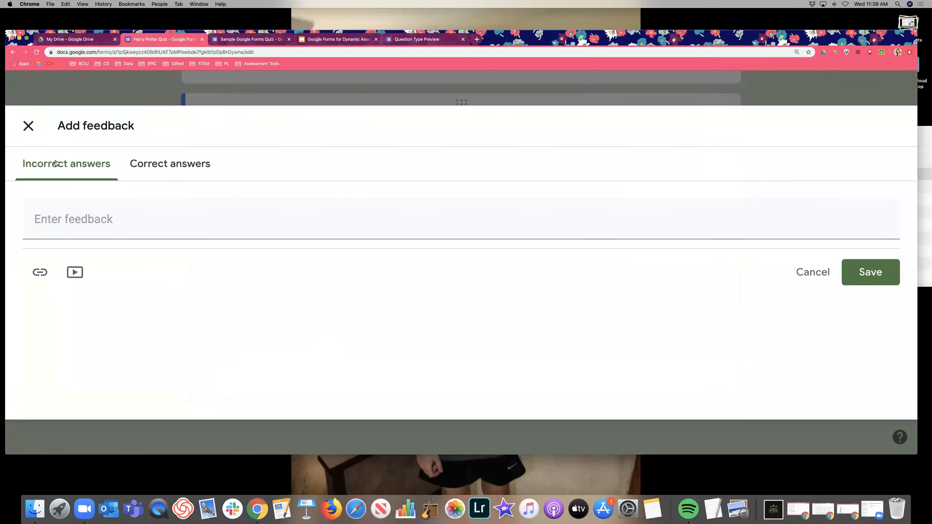
{"action": "left_click", "coordinate": [169, 164]}
{"action": "left_click", "coordinate": [77, 175]}
{"action": "left_click", "coordinate": [134, 213]}
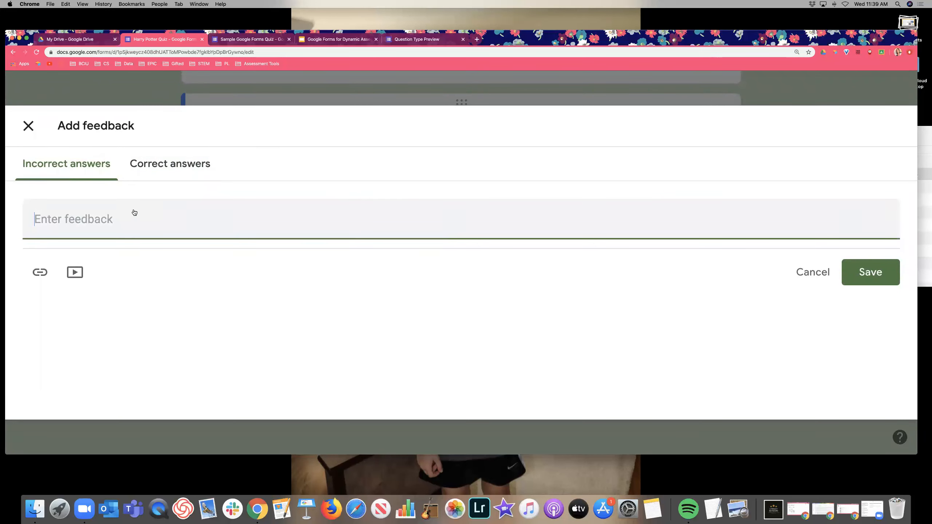
{"action": "type", "text": "Sorry, that is not his mother's name. Reread Chapter 1 of The Sorcere"}
{"action": "key", "text": "BackSpace"}
{"action": "key", "text": "BackSpace"}
{"action": "type", "text": "erer's Stone to find out."}
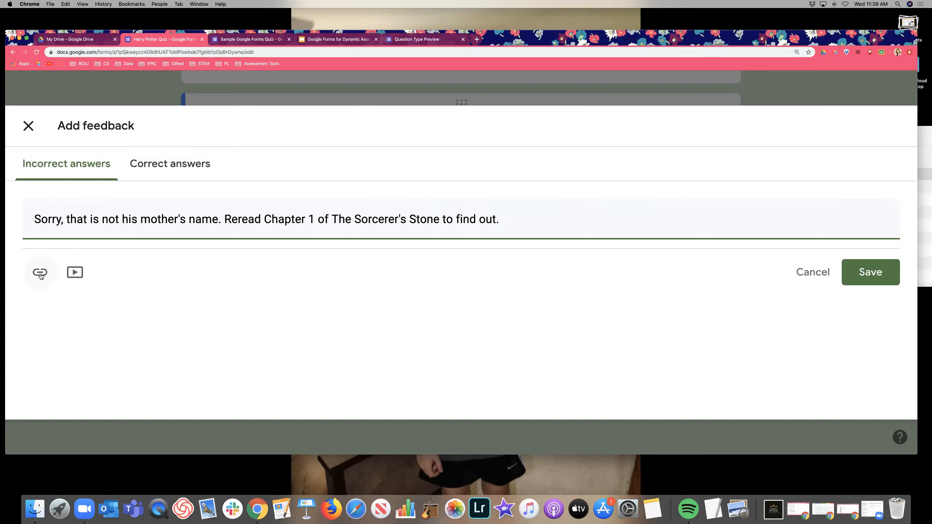
Step: Save the answer feedback, review it, and finish the answer key for the question about Harry's mother
{"action": "left_click", "coordinate": [871, 272]}
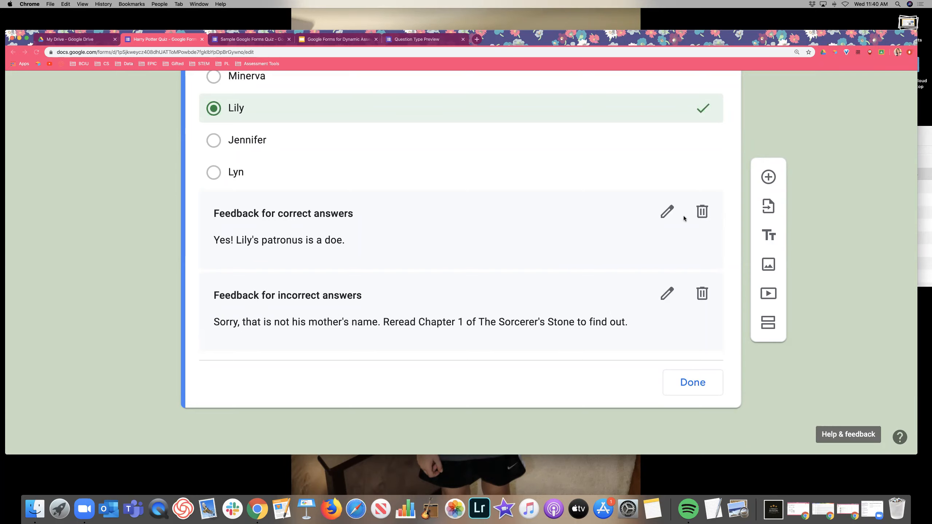
{"action": "scroll", "coordinate": [546, 281], "scroll_direction": "up", "scroll_amount": 3}
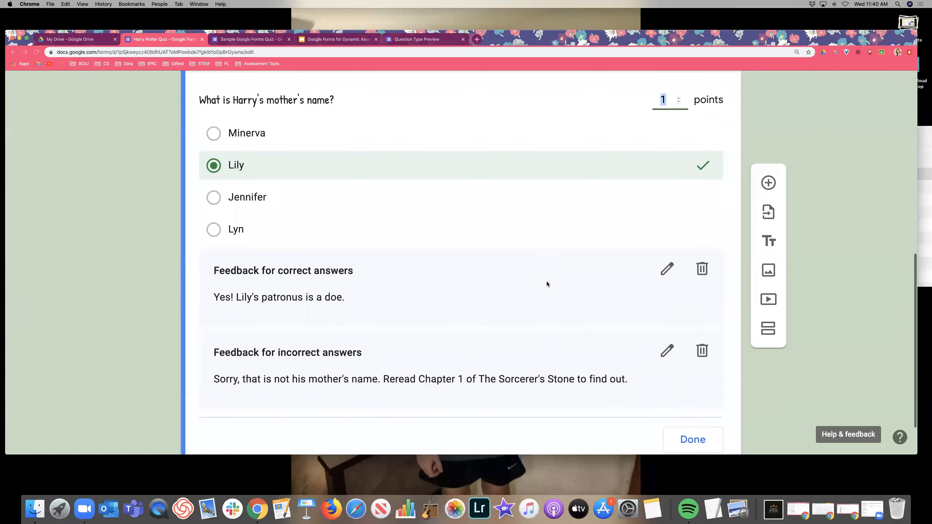
{"action": "scroll", "coordinate": [546, 281], "scroll_direction": "down", "scroll_amount": 3}
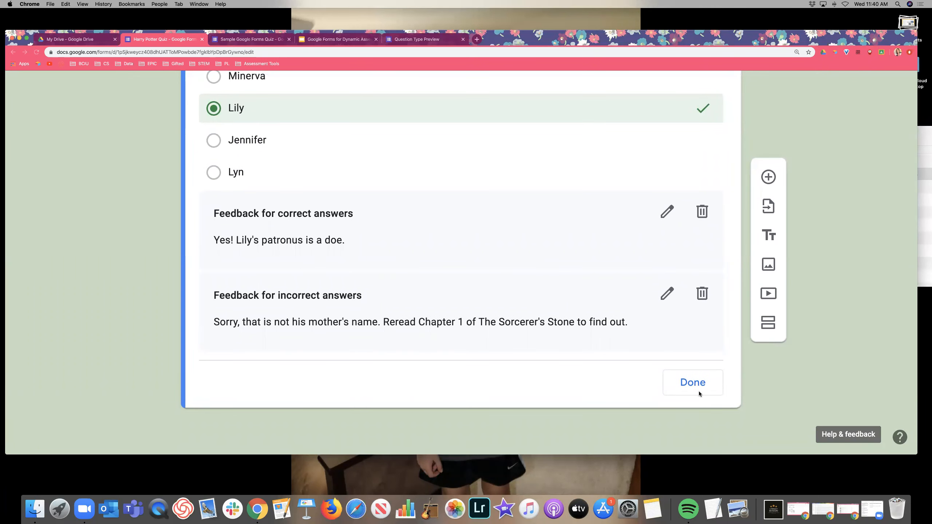
{"action": "left_click", "coordinate": [693, 386]}
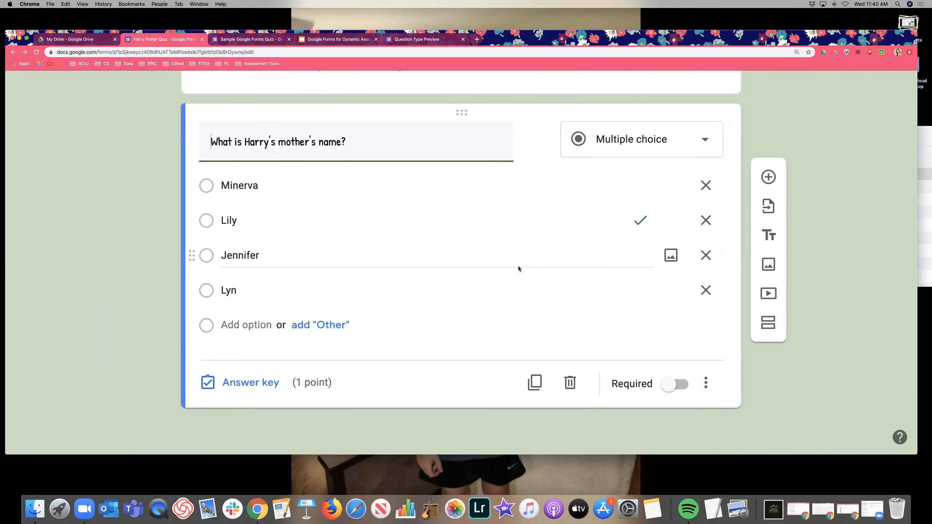
Step: Duplicate the question, reword the copy as "What is Harry's father's name?" and replace its first option with Severus
{"action": "left_click", "coordinate": [542, 389]}
{"action": "double_click", "coordinate": [288, 215]}
{"action": "type", "text": "father"}
{"action": "double_click", "coordinate": [239, 257]}
{"action": "type", "text": "Severus"}
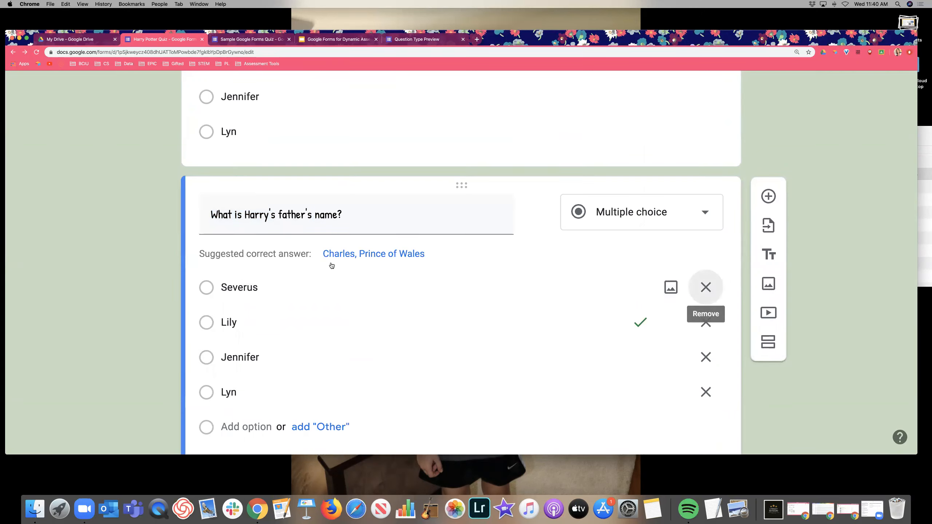
Step: Replace the remaining three options of the father question with John, James and Jason
{"action": "key", "text": "super+plus"}
{"action": "scroll", "coordinate": [226, 213], "scroll_direction": "down", "scroll_amount": 3}
{"action": "double_click", "coordinate": [172, 286]}
{"action": "type", "text": "John"}
{"action": "double_click", "coordinate": [180, 330]}
{"action": "type", "text": "James"}
{"action": "double_click", "coordinate": [169, 373]}
{"action": "type", "text": "Jason"}
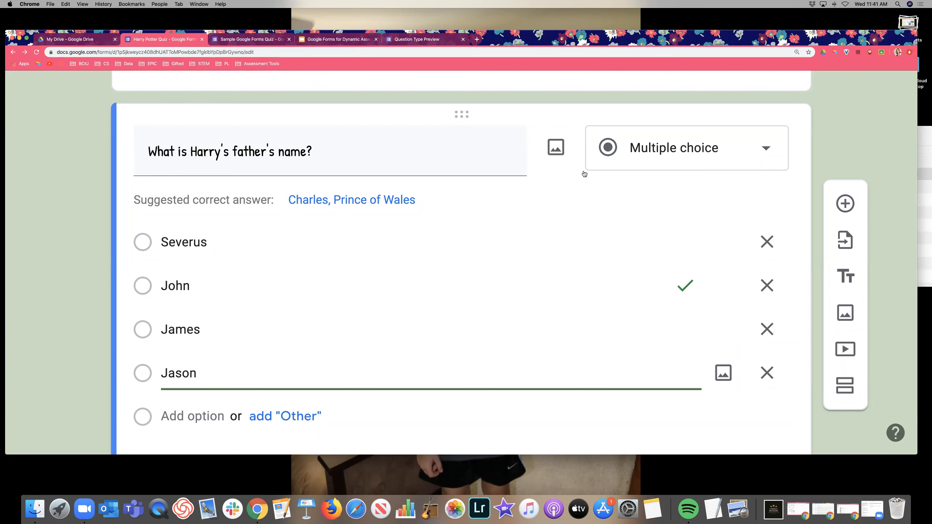
Step: In the father question's answer key, make James the only correct answer in place of John
{"action": "scroll", "coordinate": [524, 202], "scroll_direction": "down", "scroll_amount": 4}
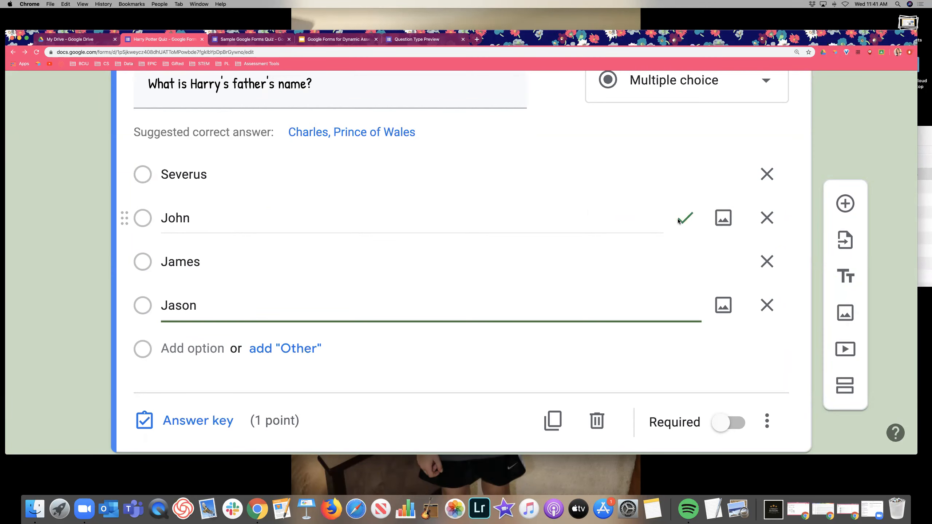
{"action": "scroll", "coordinate": [528, 256], "scroll_direction": "down", "scroll_amount": 1}
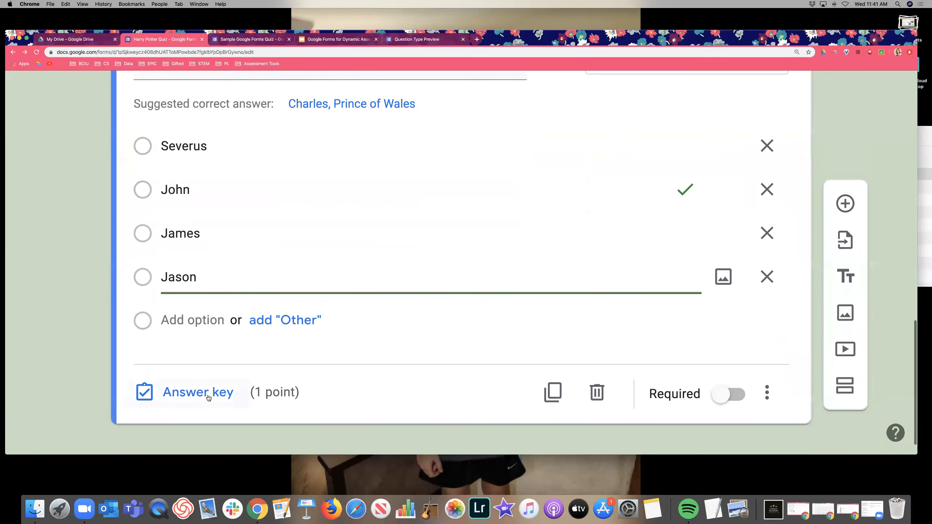
{"action": "left_click", "coordinate": [208, 395]}
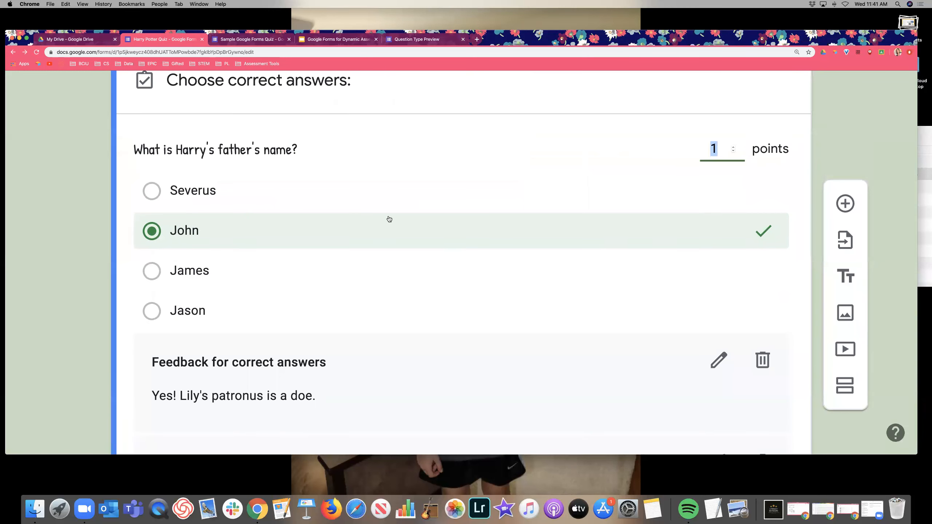
{"action": "left_click", "coordinate": [624, 281]}
{"action": "left_click", "coordinate": [624, 281]}
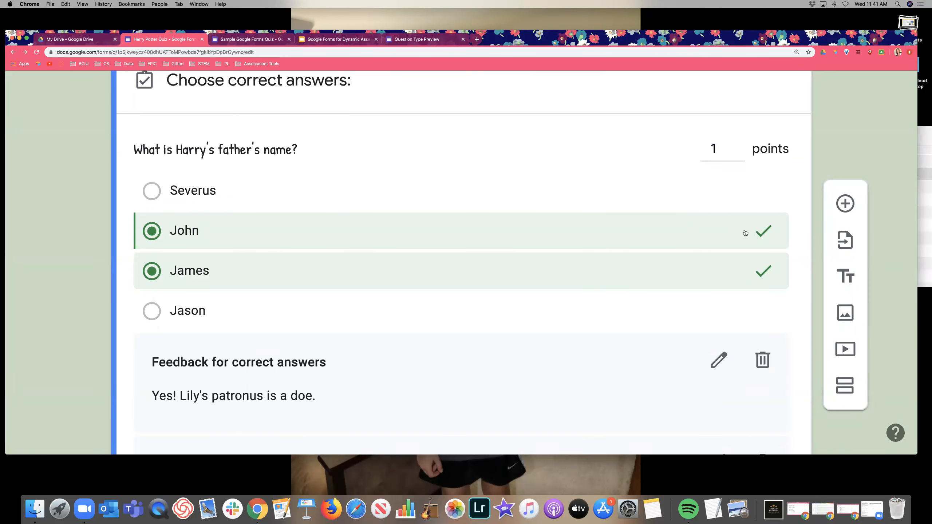
{"action": "left_click", "coordinate": [524, 232]}
{"action": "scroll", "coordinate": [524, 231], "scroll_direction": "down", "scroll_amount": 2}
{"action": "scroll", "coordinate": [523, 231], "scroll_direction": "down", "scroll_amount": 1}
{"action": "scroll", "coordinate": [524, 232], "scroll_direction": "down", "scroll_amount": 3}
{"action": "left_click", "coordinate": [763, 384]}
{"action": "scroll", "coordinate": [641, 349], "scroll_direction": "up", "scroll_amount": 2}
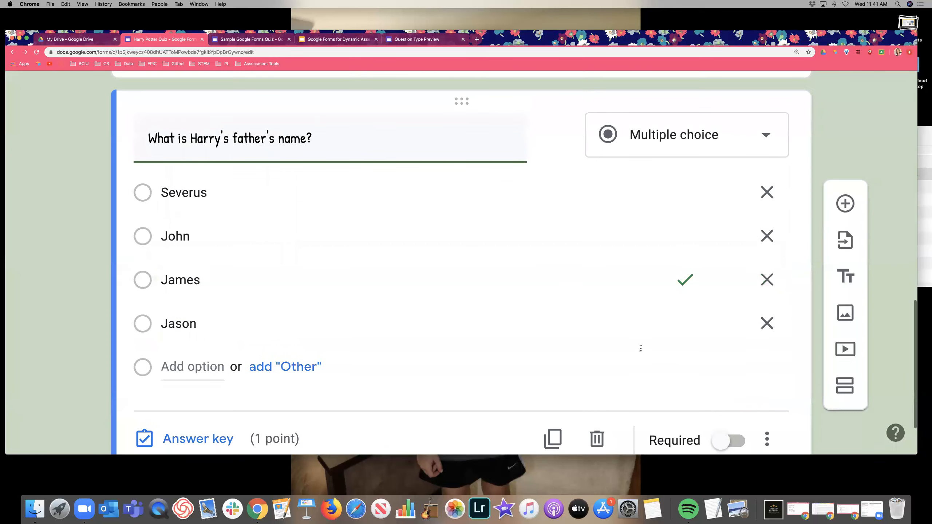
{"action": "scroll", "coordinate": [641, 348], "scroll_direction": "up", "scroll_amount": 3}
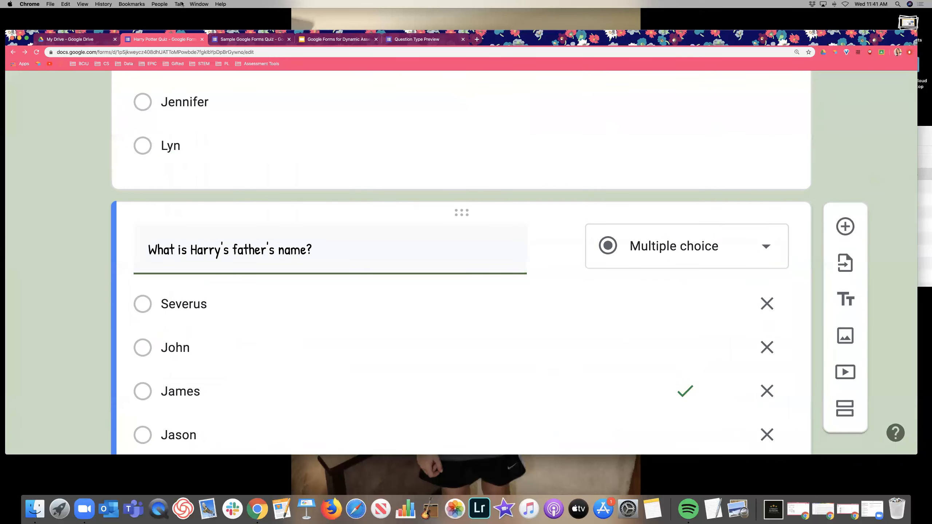
Step: Make the question about Harry's mother required and view its additional options, such as shuffling the option order
{"action": "left_click", "coordinate": [103, 3]}
{"action": "mouse_move", "coordinate": [83, 4]}
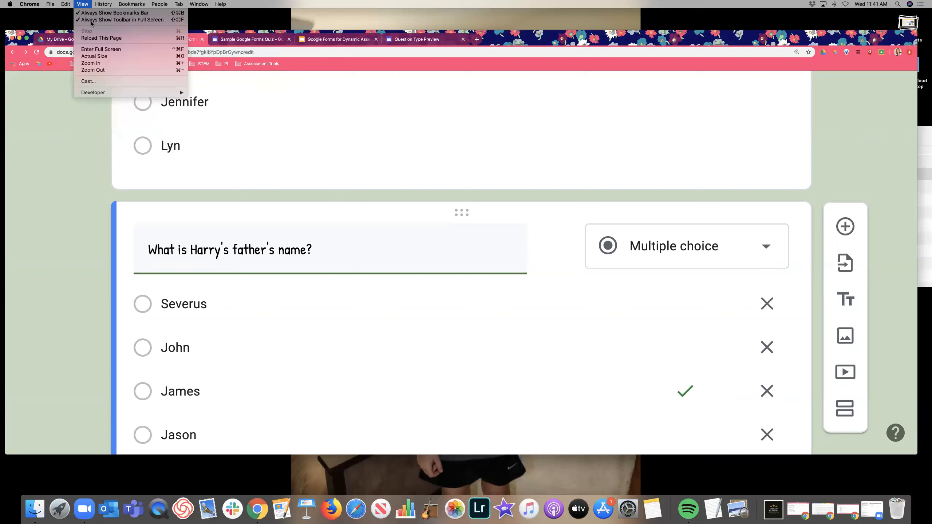
{"action": "key", "text": "super+0"}
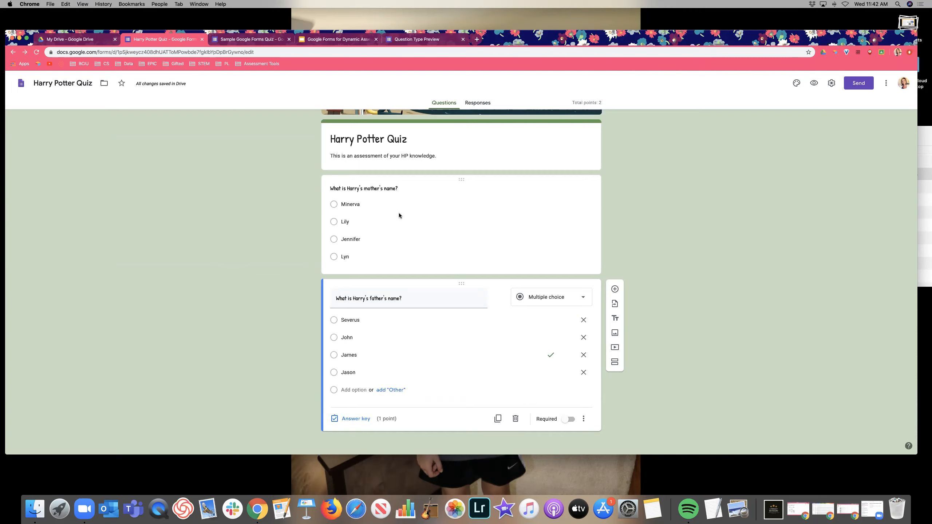
{"action": "left_click", "coordinate": [444, 226]}
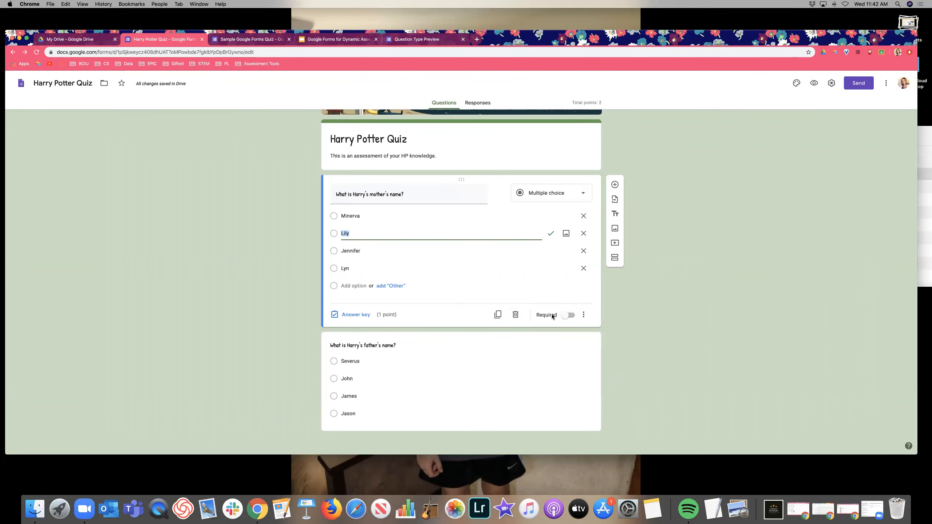
{"action": "left_click", "coordinate": [570, 315]}
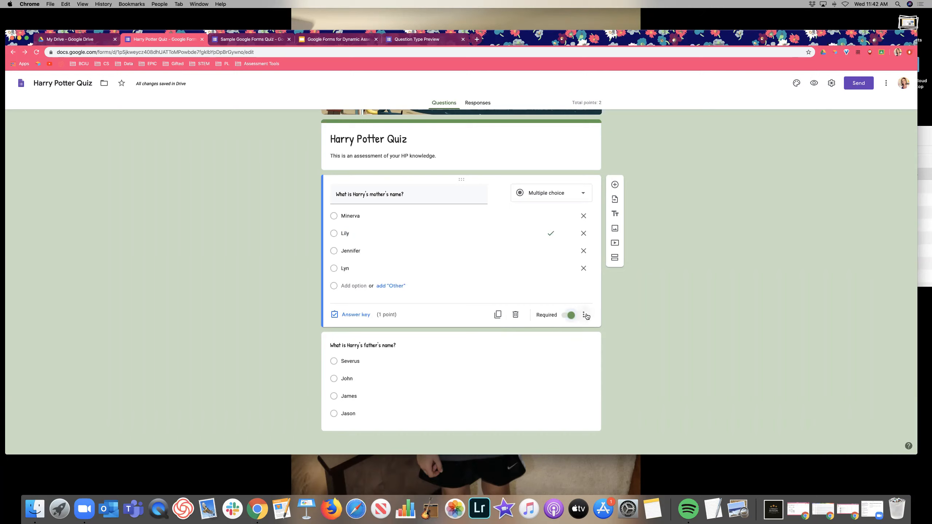
{"action": "left_click", "coordinate": [585, 315]}
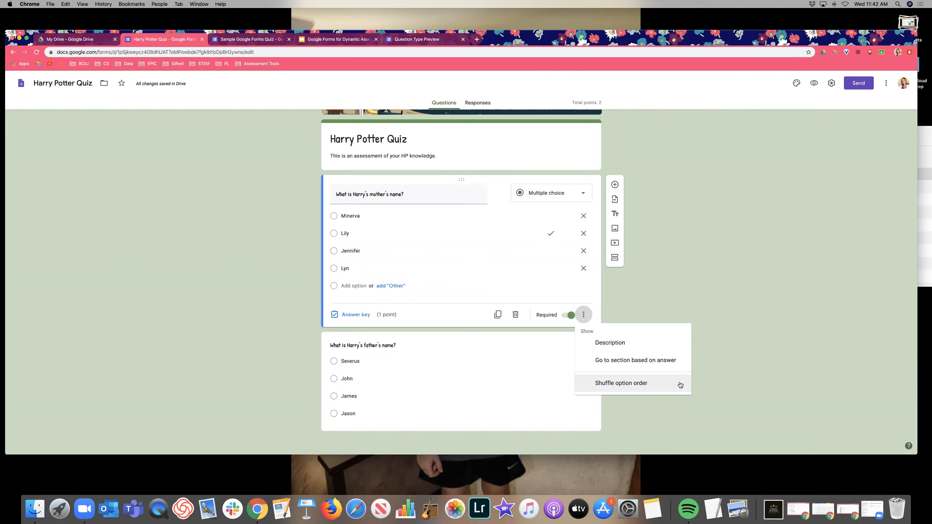
{"action": "left_click", "coordinate": [692, 179]}
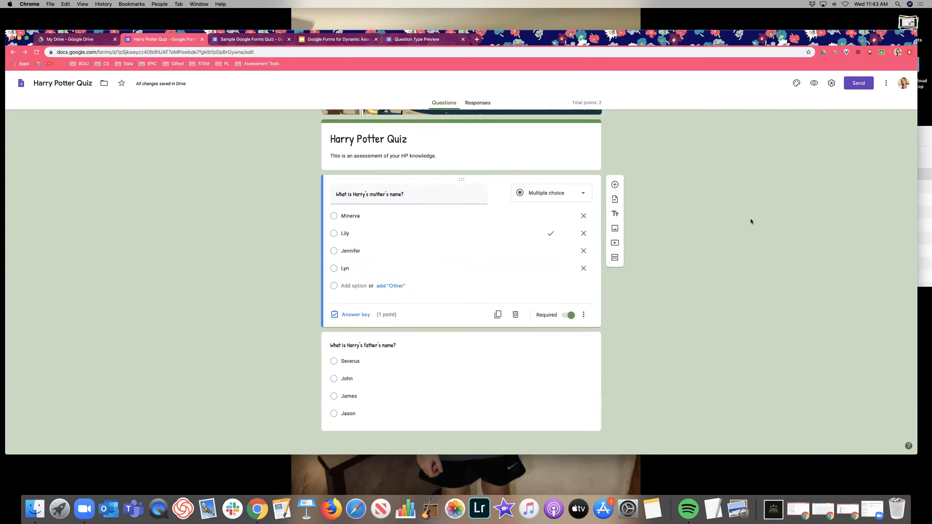
Step: Add a new question below the father question and set its type to Short answer
{"action": "left_click", "coordinate": [454, 355]}
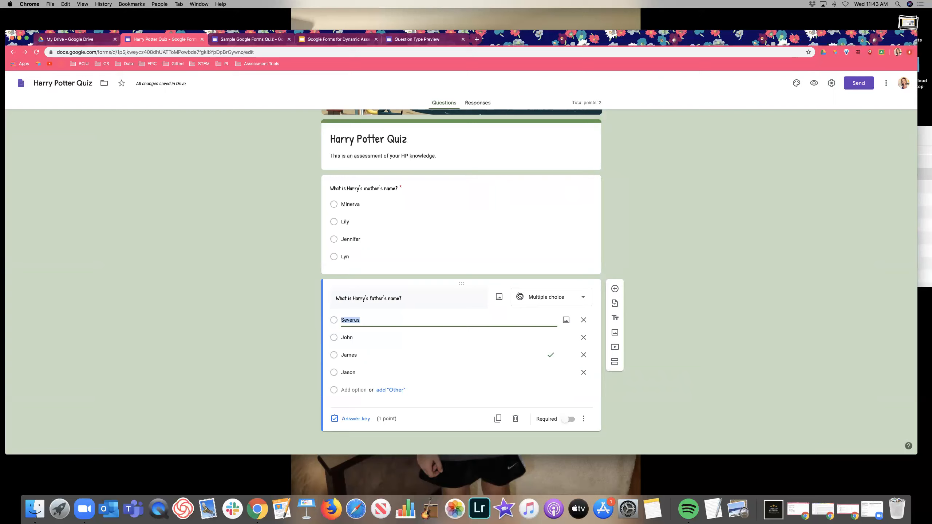
{"action": "left_click", "coordinate": [616, 290]}
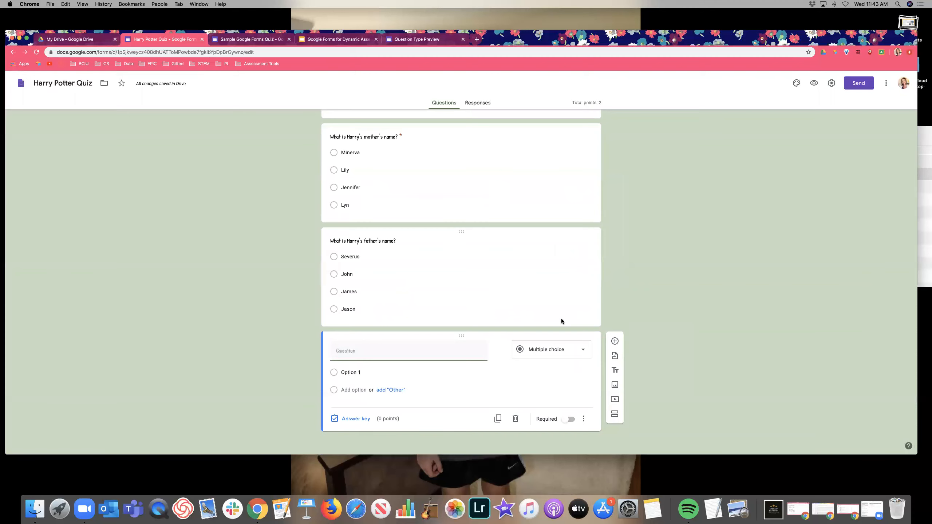
{"action": "key", "text": "super+plus"}
{"action": "key", "text": "super+plus"}
{"action": "scroll", "coordinate": [563, 321], "scroll_direction": "down", "scroll_amount": 3}
{"action": "left_click", "coordinate": [573, 330]}
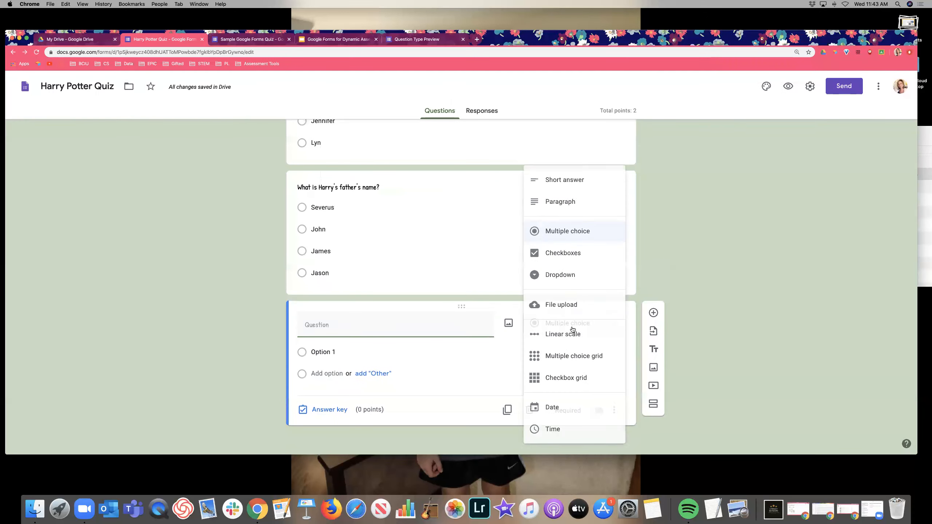
{"action": "left_click", "coordinate": [573, 180]}
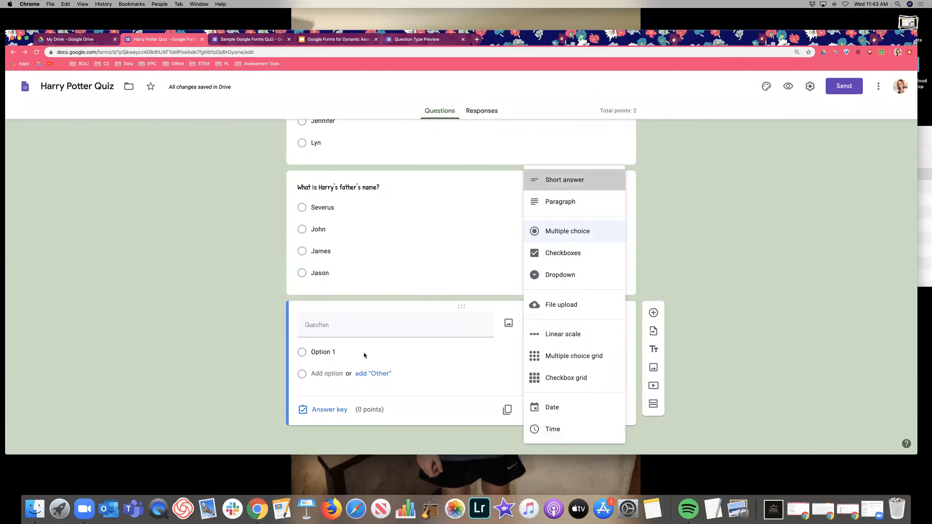
Step: Word the short-answer question "What was your favorite Harry Potter movie? Is this the same choice as your favorite book? Why or why not?"
{"action": "left_click", "coordinate": [364, 348]}
{"action": "type", "text": "What was your favorite Harry Potter movie? "}
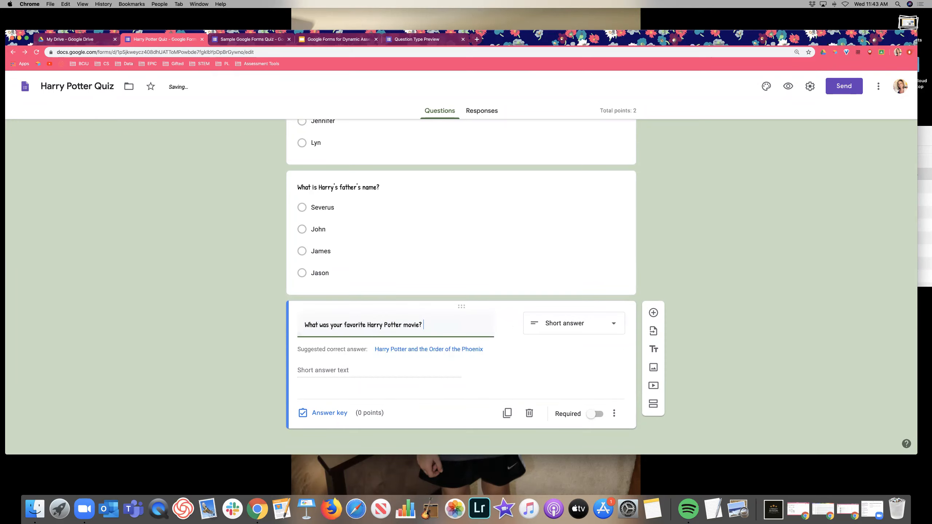
{"action": "type", "text": "Is this the same choice a"}
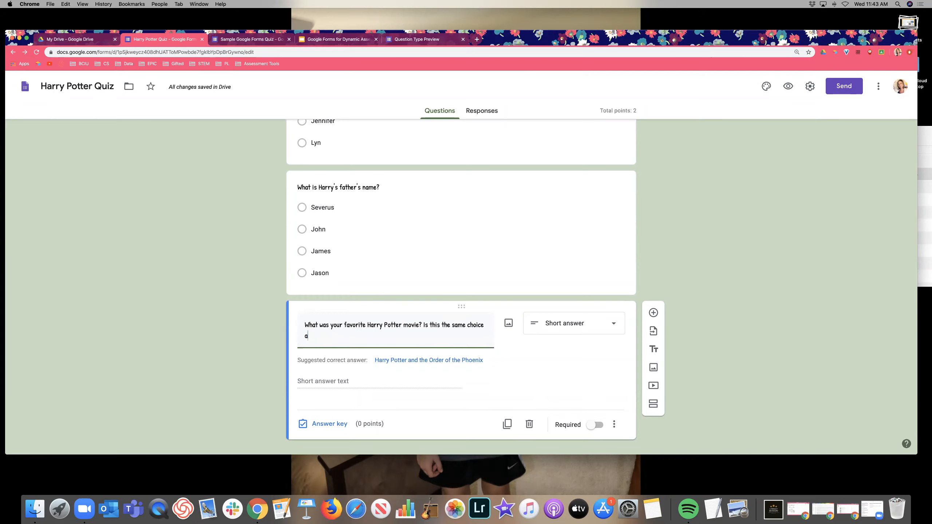
{"action": "type", "text": "ss your"}
{"action": "key", "text": "BackSpace"}
{"action": "key", "text": "BackSpace"}
{"action": "key", "text": "BackSpace"}
{"action": "key", "text": "BackSpace"}
{"action": "key", "text": "BackSpace"}
{"action": "key", "text": "BackSpace"}
{"action": "key", "text": "BackSpace"}
{"action": "type", "text": "your favorite "}
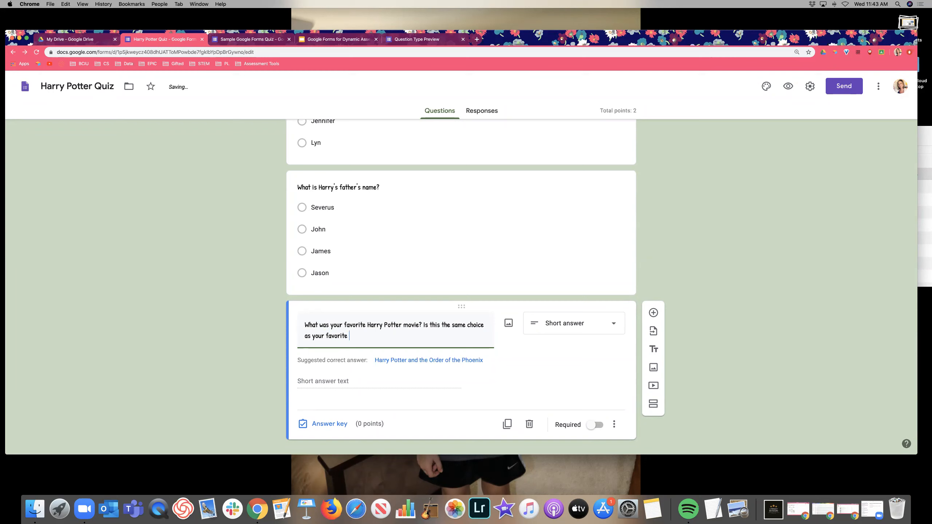
{"action": "type", "text": "book? Why or why not?"}
Step: Change the answer type of the favorite Harry Potter movie question to Paragraph
{"action": "scroll", "coordinate": [440, 325], "scroll_direction": "down", "scroll_amount": 1}
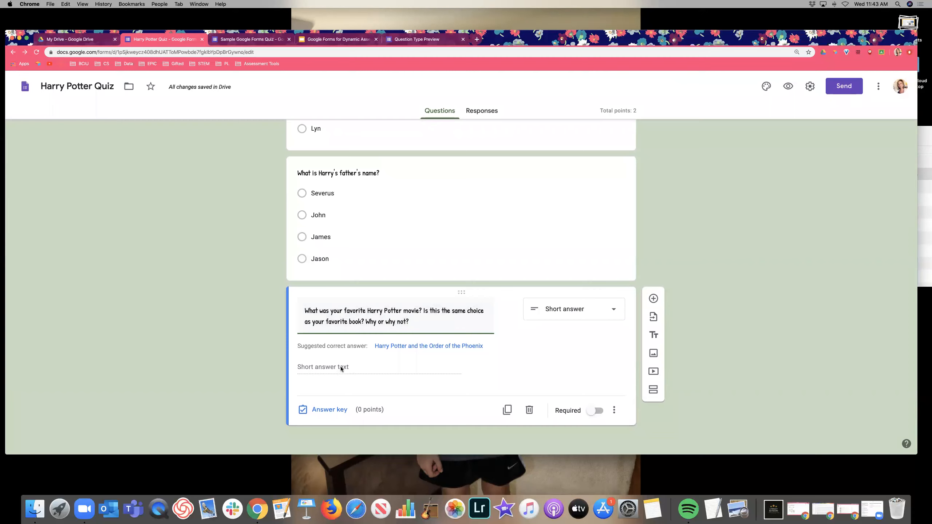
{"action": "left_click", "coordinate": [573, 310]}
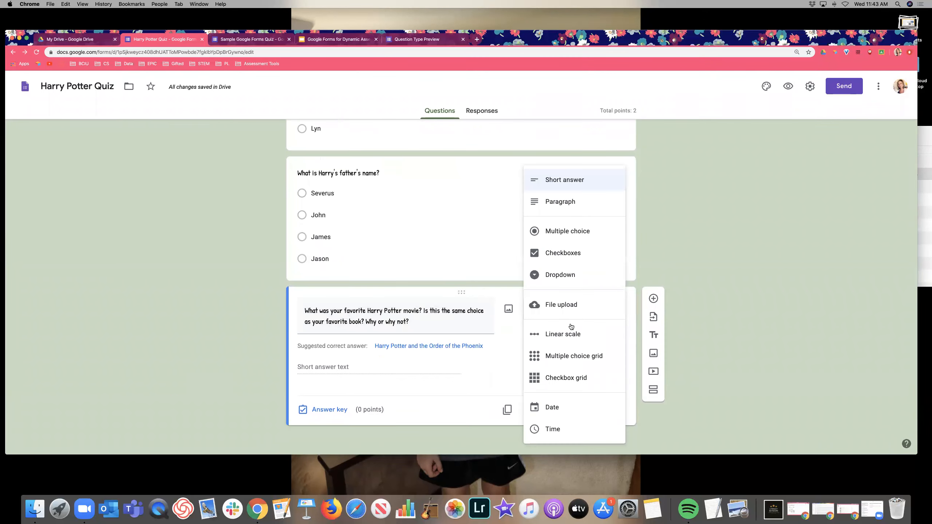
{"action": "left_click", "coordinate": [584, 209]}
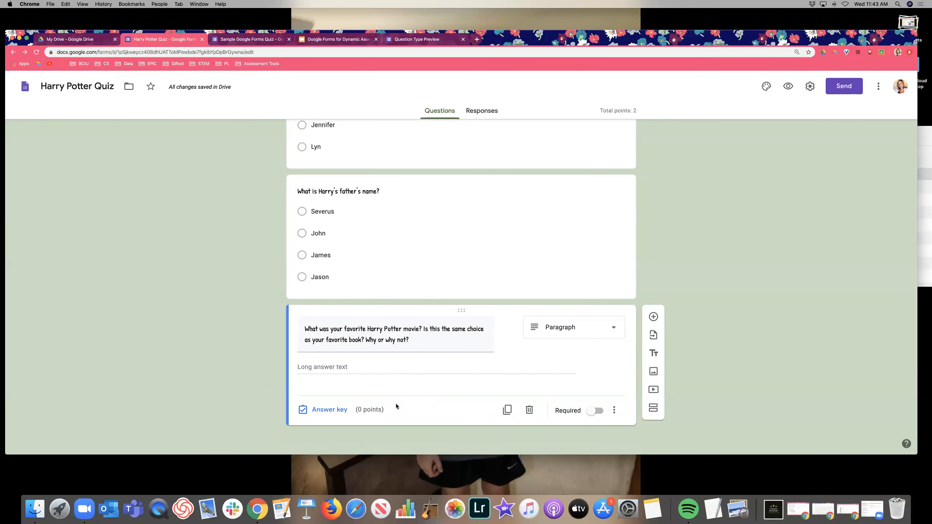
Step: In the favorite movie question's answer key, set its value to 5 points
{"action": "mouse_move", "coordinate": [506, 340]}
{"action": "left_click", "coordinate": [328, 410]}
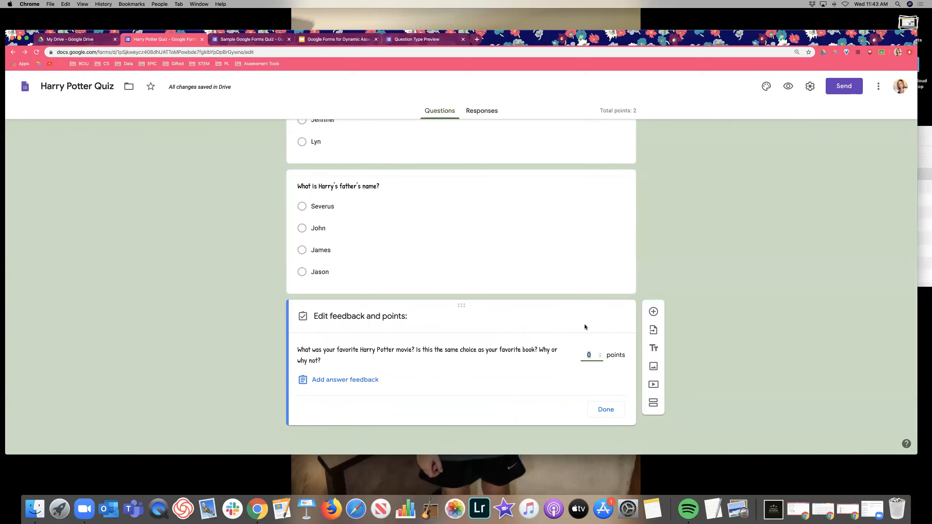
{"action": "left_click", "coordinate": [600, 353]}
{"action": "left_click", "coordinate": [600, 353]}
{"action": "left_click", "coordinate": [600, 354]}
{"action": "left_click", "coordinate": [601, 354]}
{"action": "left_click", "coordinate": [601, 353]}
{"action": "left_click", "coordinate": [602, 404]}
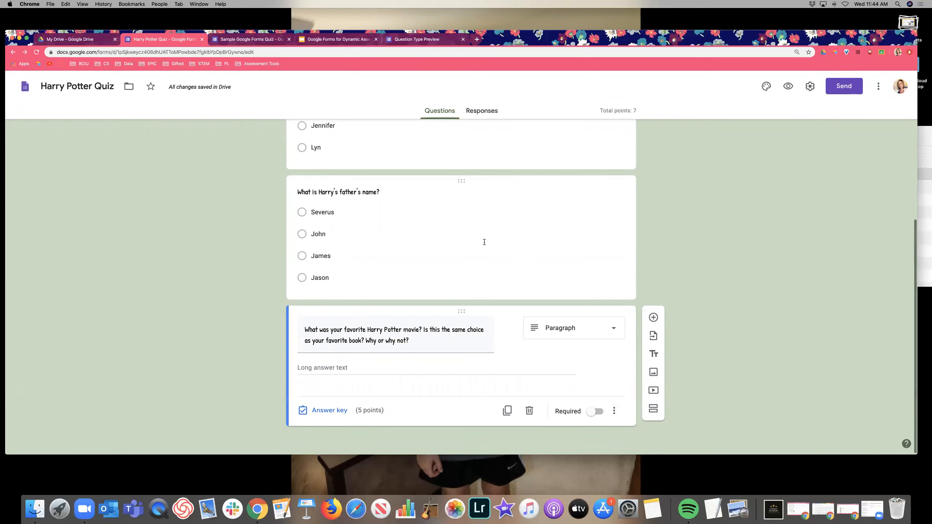
Step: Below the father question, insert a photo of students in green-striped robes found by searching Google Images for "slytherin"
{"action": "scroll", "coordinate": [378, 228], "scroll_direction": "up", "scroll_amount": 3}
{"action": "left_click", "coordinate": [379, 195]}
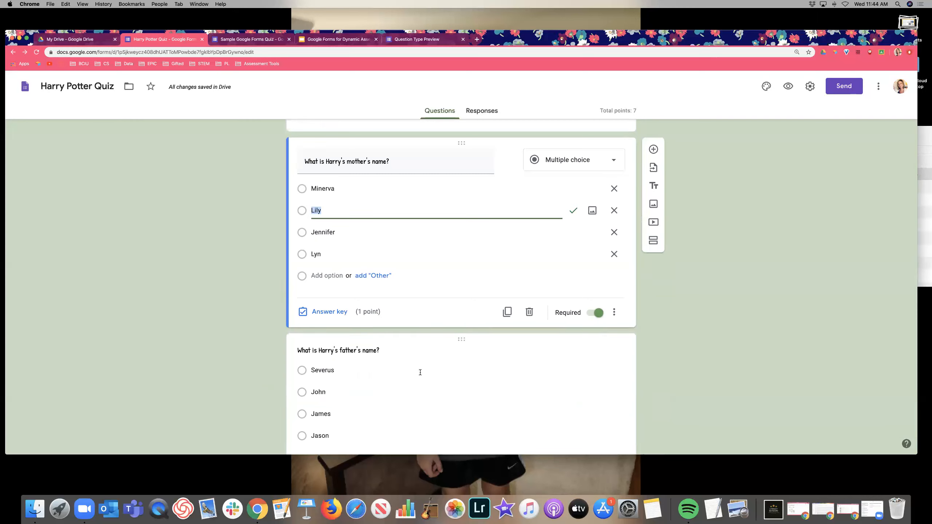
{"action": "left_click", "coordinate": [420, 373]}
{"action": "scroll", "coordinate": [204, 285], "scroll_direction": "down", "scroll_amount": 3}
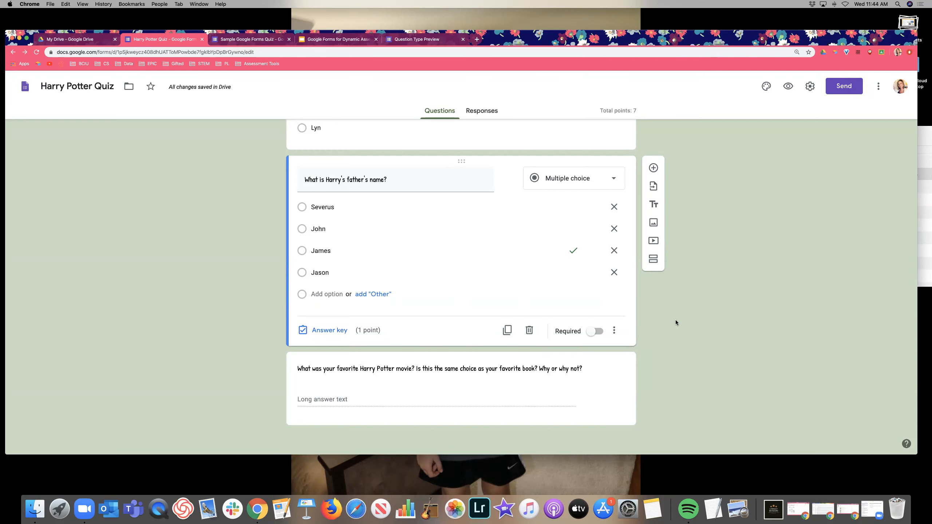
{"action": "scroll", "coordinate": [681, 322], "scroll_direction": "up", "scroll_amount": 5}
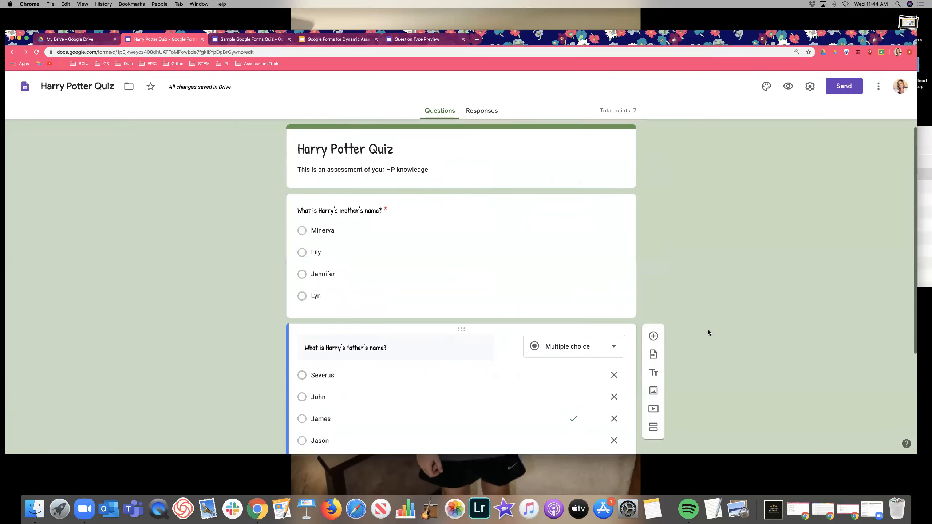
{"action": "scroll", "coordinate": [708, 331], "scroll_direction": "down", "scroll_amount": 3}
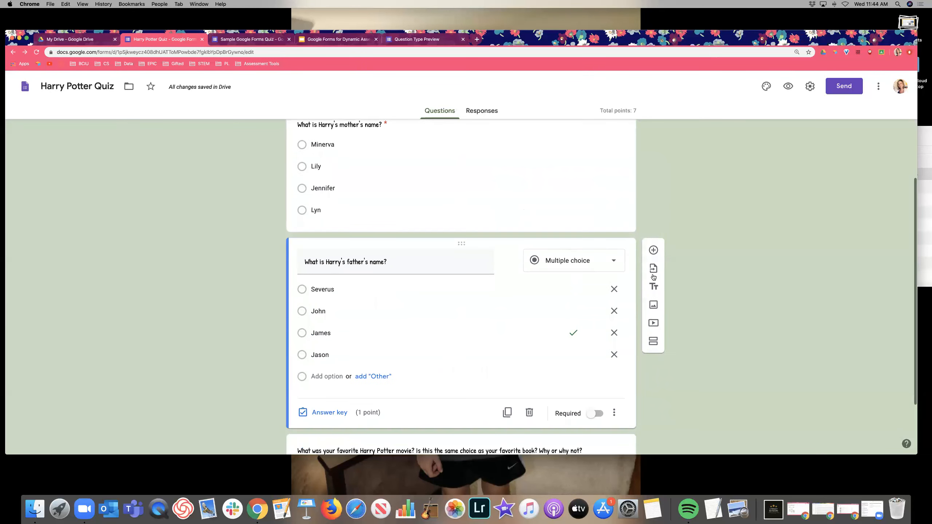
{"action": "left_click", "coordinate": [654, 305]}
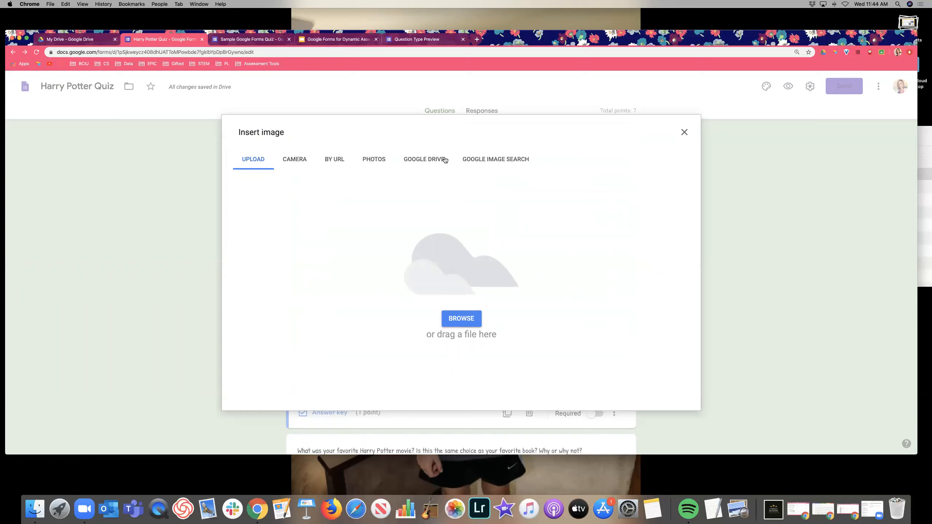
{"action": "left_click", "coordinate": [486, 160]}
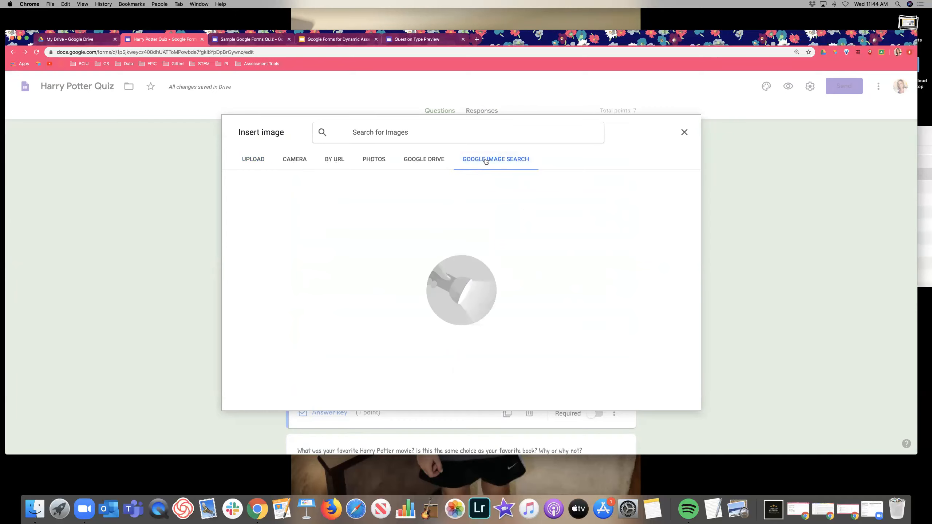
{"action": "type", "text": "slytherin"}
{"action": "left_click", "coordinate": [470, 161]}
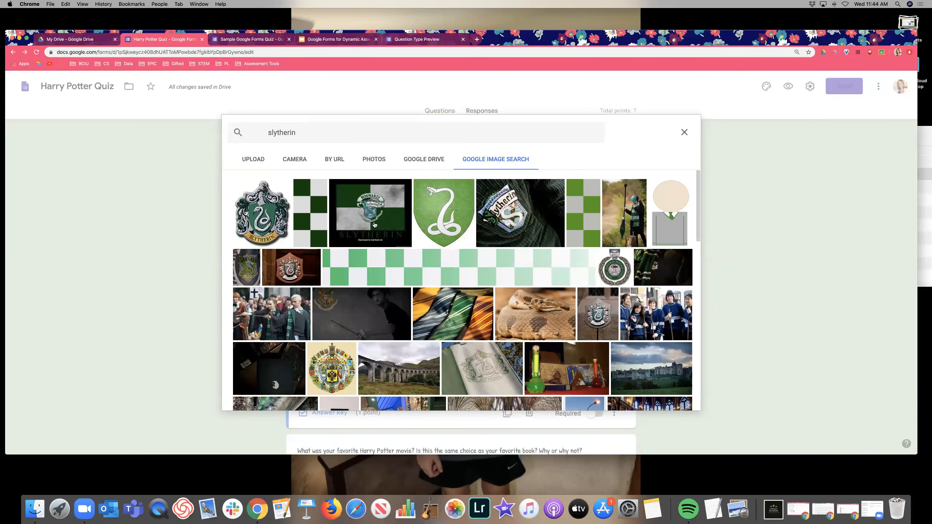
{"action": "left_click", "coordinate": [279, 319]}
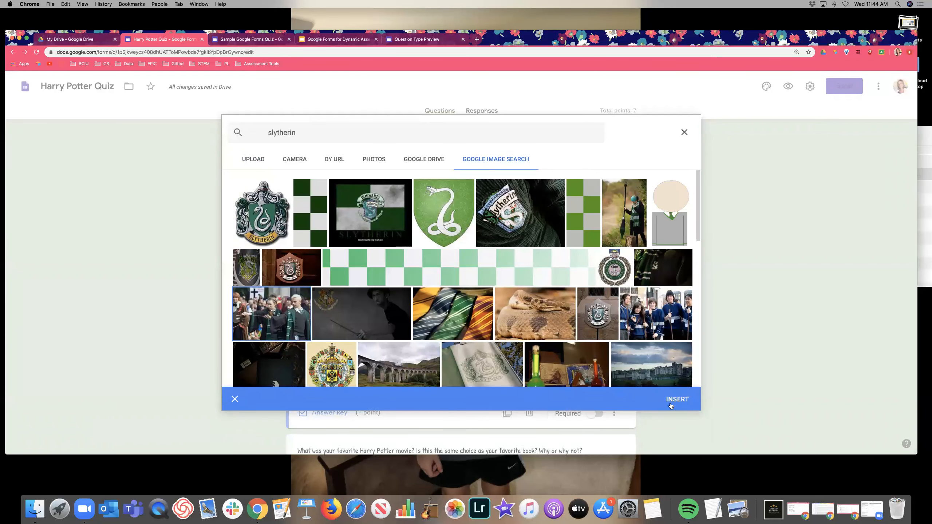
{"action": "left_click", "coordinate": [683, 401]}
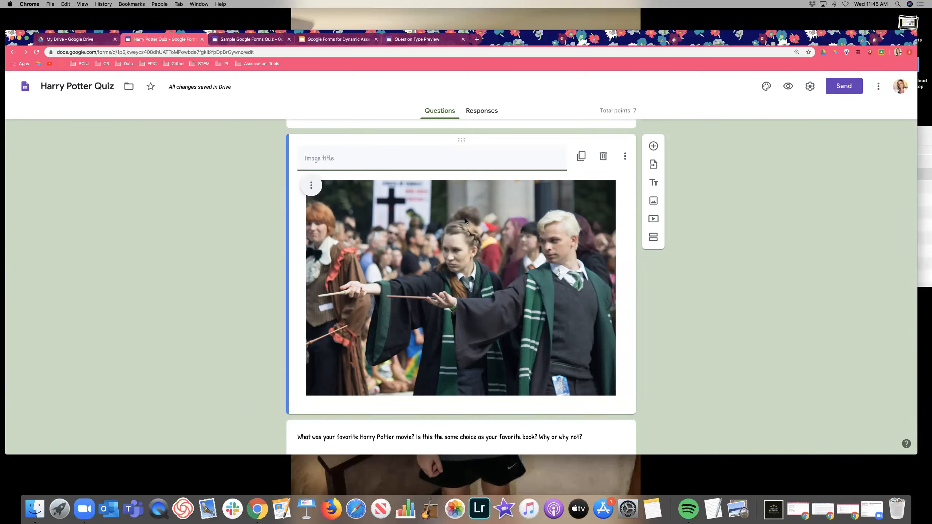
Step: Title the inserted photo "Image for Questions 3-4"
{"action": "left_click", "coordinate": [666, 329]}
{"action": "left_click", "coordinate": [356, 154]}
{"action": "type", "text": "Image for Questions 3-4"}
{"action": "left_click", "coordinate": [710, 286]}
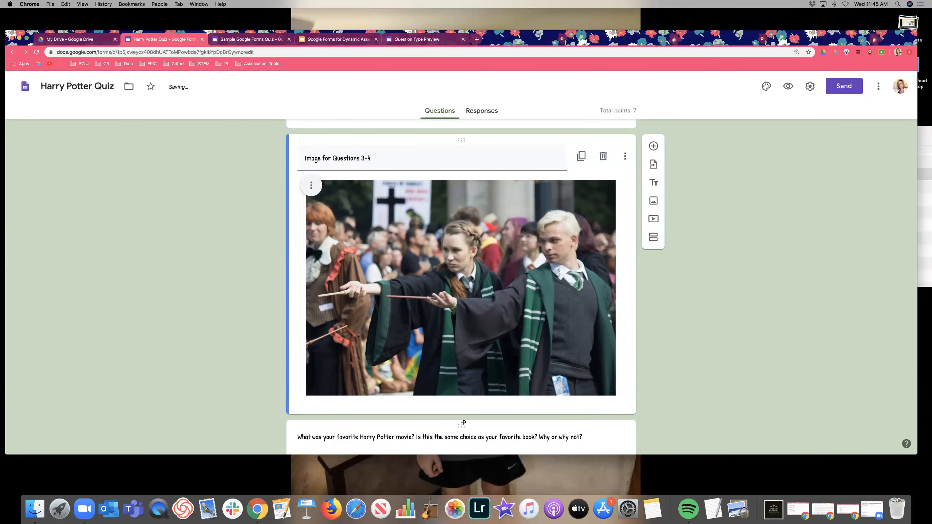
Step: Move the favorite movie question from below the titled image to a place above the father question
{"action": "scroll", "coordinate": [525, 425], "scroll_direction": "down", "scroll_amount": 2}
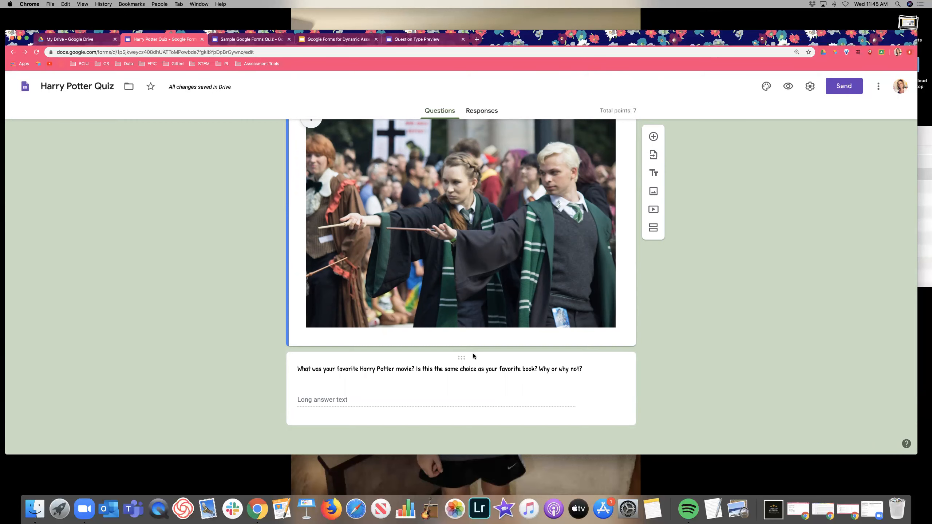
{"action": "key", "text": "super+plus"}
{"action": "key", "text": "super+plus"}
{"action": "key", "text": "super+plus"}
{"action": "scroll", "coordinate": [474, 359], "scroll_direction": "down", "scroll_amount": 6}
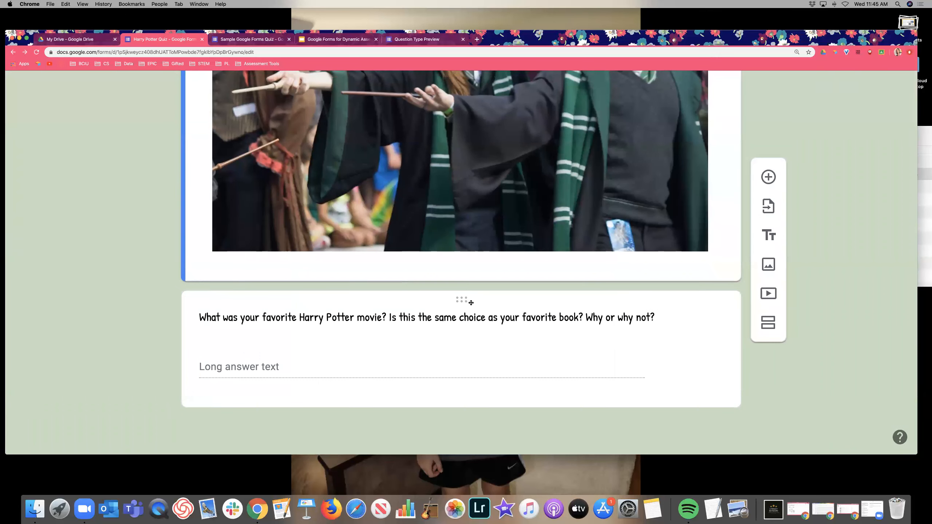
{"action": "left_click_drag", "start_coordinate": [465, 301], "coordinate": [459, 344]}
{"action": "scroll", "coordinate": [459, 345], "scroll_direction": "down", "scroll_amount": 15}
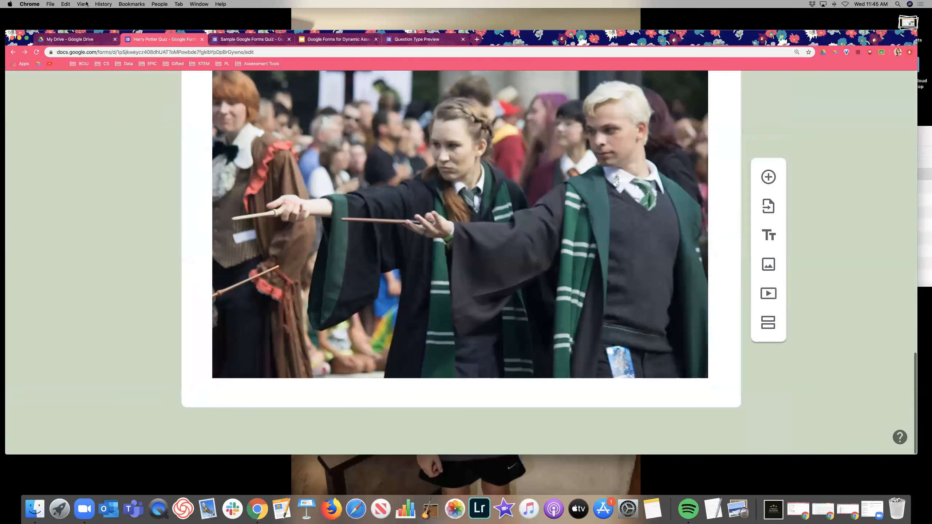
Step: Add a multiple-choice question below the image reading "3. Which house wizards are shown in the image above?"
{"action": "left_click", "coordinate": [85, 4]}
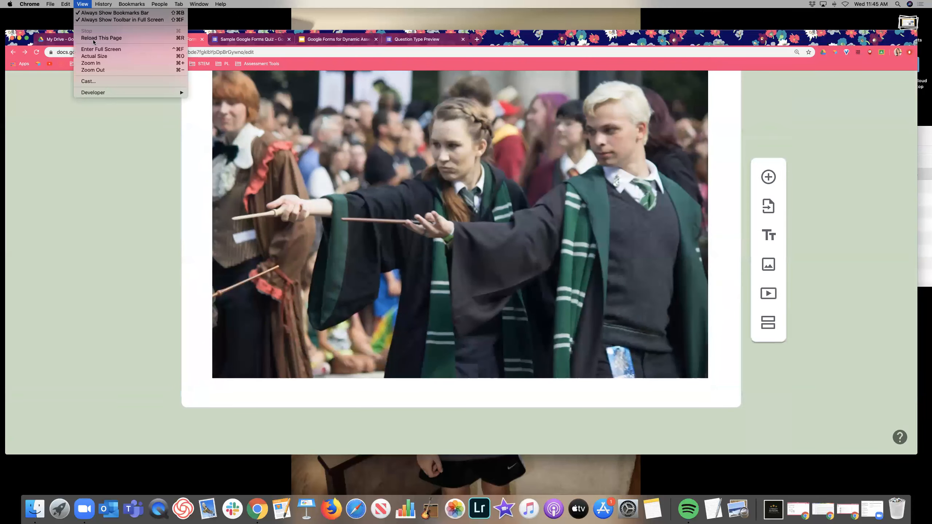
{"action": "left_click", "coordinate": [96, 59]}
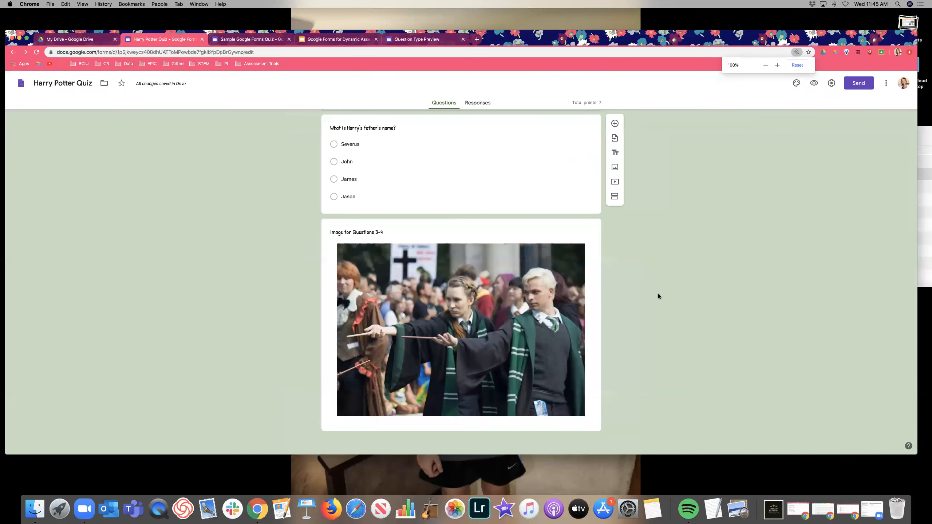
{"action": "left_click", "coordinate": [615, 123]}
{"action": "type", "text": "3."}
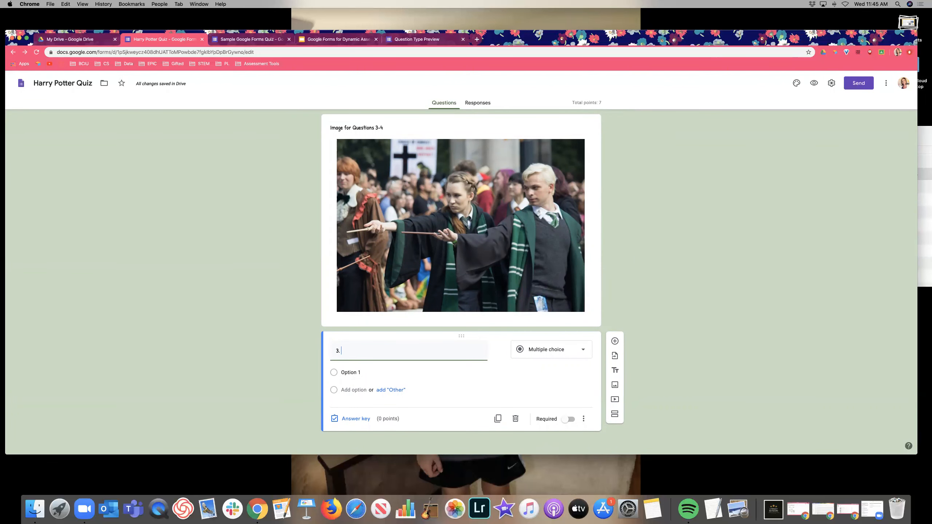
{"action": "type", "text": " Which house wizards are shown in the image above?"}
Step: Give question 3 the answer options Slytherin, Gryffindor, Ravenclaw and Hufflepuff
{"action": "left_click", "coordinate": [392, 372]}
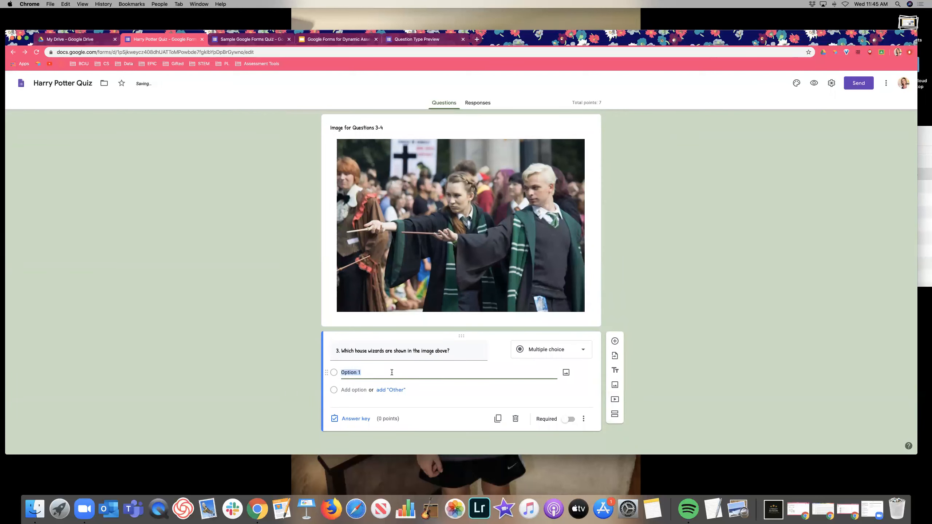
{"action": "type", "text": "Slytherin"}
{"action": "key", "text": "Return"}
{"action": "type", "text": "Gryffindor"}
{"action": "key", "text": "Return"}
{"action": "type", "text": "Ravenclaw"}
{"action": "key", "text": "Return"}
{"action": "type", "text": "Hufflepuffy"}
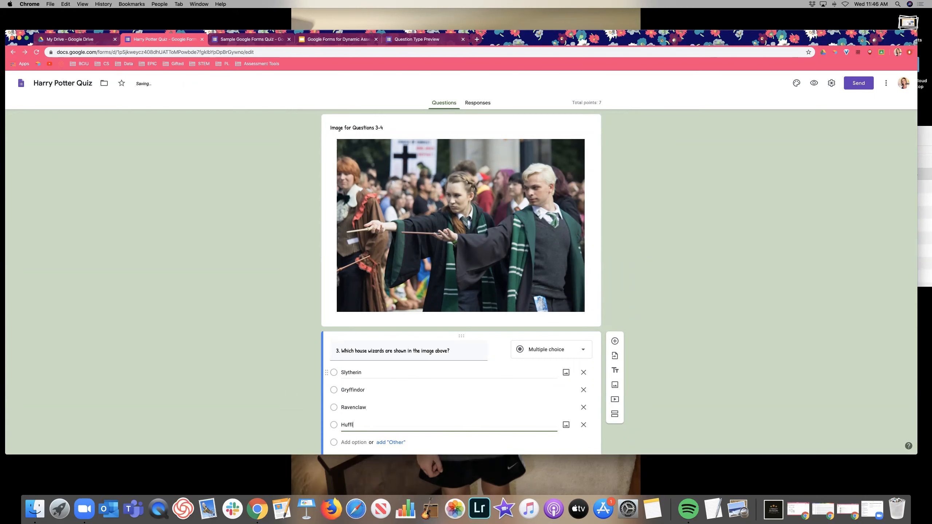
{"action": "left_click", "coordinate": [702, 329]}
Step: Add a Short answer question below question 3 with the text "Name one Slytherin wizard."
{"action": "scroll", "coordinate": [702, 329], "scroll_direction": "down", "scroll_amount": 2}
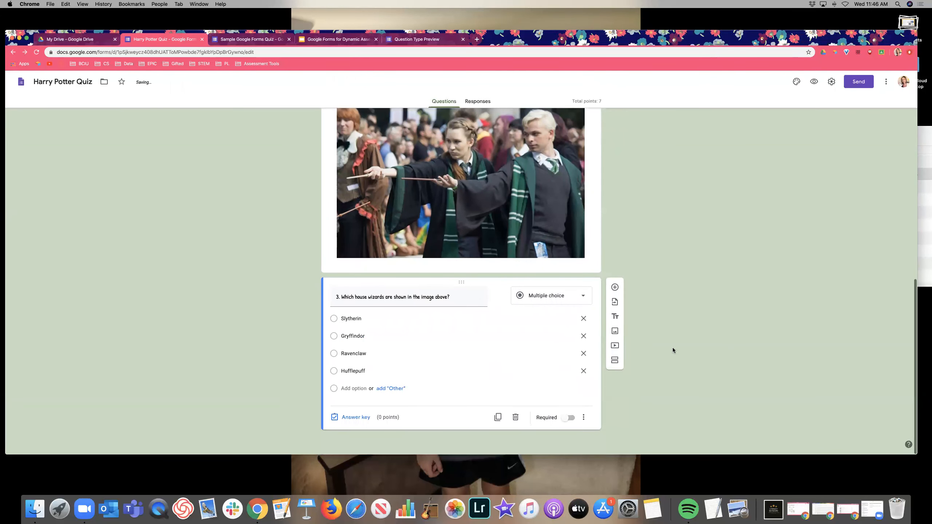
{"action": "left_click", "coordinate": [614, 290]}
{"action": "left_click", "coordinate": [549, 400]}
{"action": "left_click", "coordinate": [554, 230]}
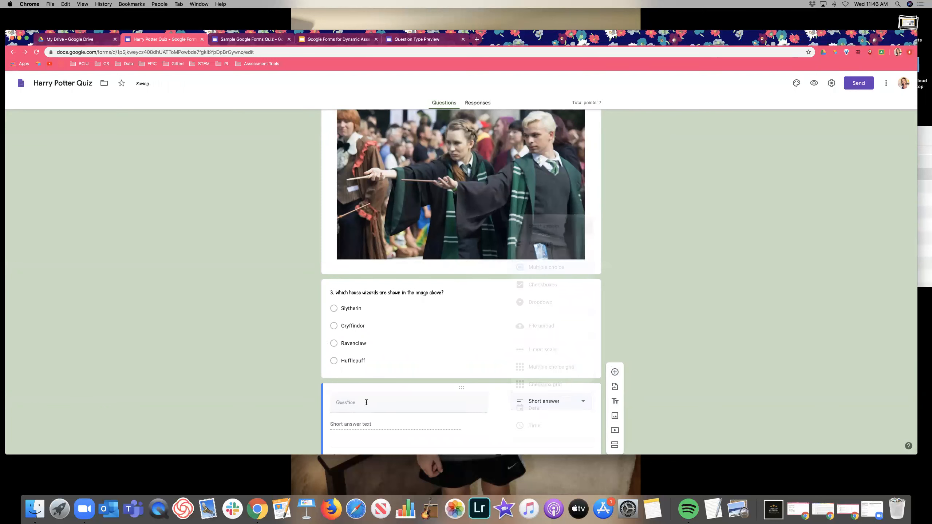
{"action": "type", "text": "Name one Slytherin wizard."}
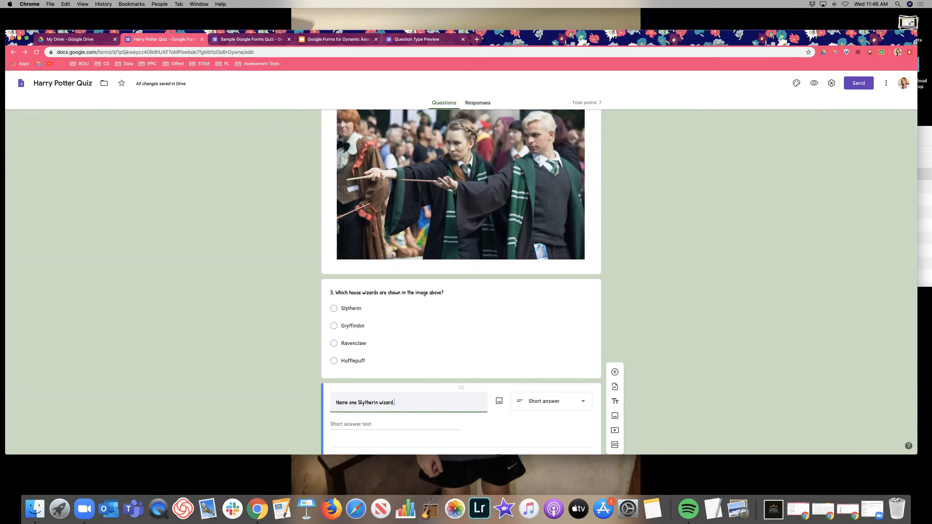
Step: Number the Slytherin wizard question by putting "4." in front of its text
{"action": "left_click", "coordinate": [815, 362]}
{"action": "scroll", "coordinate": [337, 416], "scroll_direction": "up", "scroll_amount": 1}
{"action": "left_click", "coordinate": [337, 416]}
{"action": "left_click", "coordinate": [336, 416]}
{"action": "type", "text": "4."}
{"action": "left_click", "coordinate": [724, 352]}
{"action": "scroll", "coordinate": [587, 268], "scroll_direction": "up", "scroll_amount": 2}
{"action": "scroll", "coordinate": [504, 196], "scroll_direction": "down", "scroll_amount": 3}
{"action": "scroll", "coordinate": [533, 254], "scroll_direction": "down", "scroll_amount": 1}
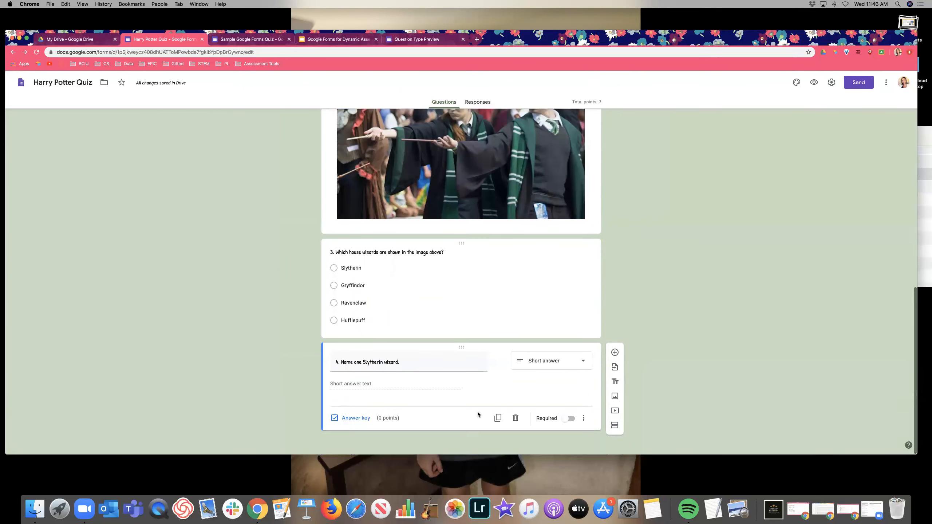
{"action": "scroll", "coordinate": [679, 298], "scroll_direction": "up", "scroll_amount": 2}
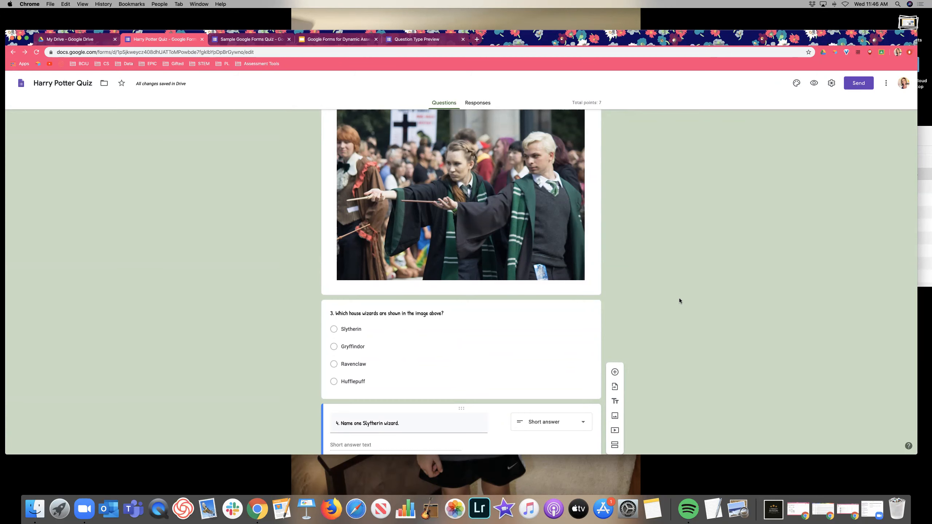
{"action": "left_click", "coordinate": [308, 18]}
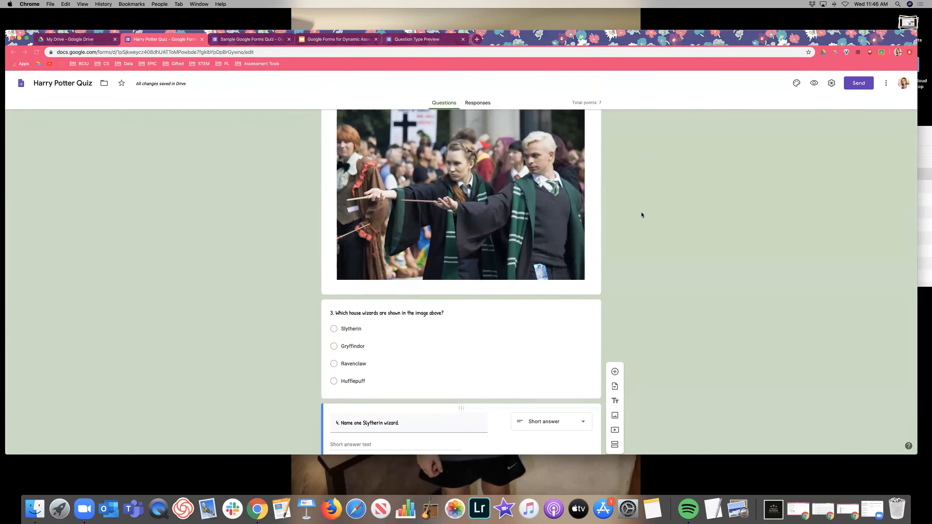
Step: Add a multiple-choice question below question 4 with the text "Which House crest is this image showing?"
{"action": "scroll", "coordinate": [641, 212], "scroll_direction": "down", "scroll_amount": 3}
{"action": "left_click", "coordinate": [617, 354]}
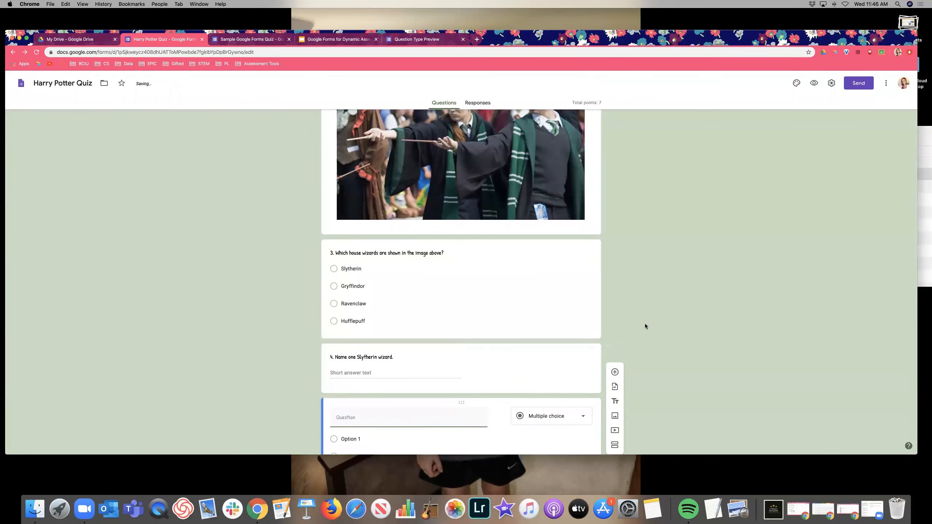
{"action": "key", "text": "super+equal"}
{"action": "key", "text": "super+equal"}
{"action": "key", "text": "super+equal"}
{"action": "key", "text": "super+equal"}
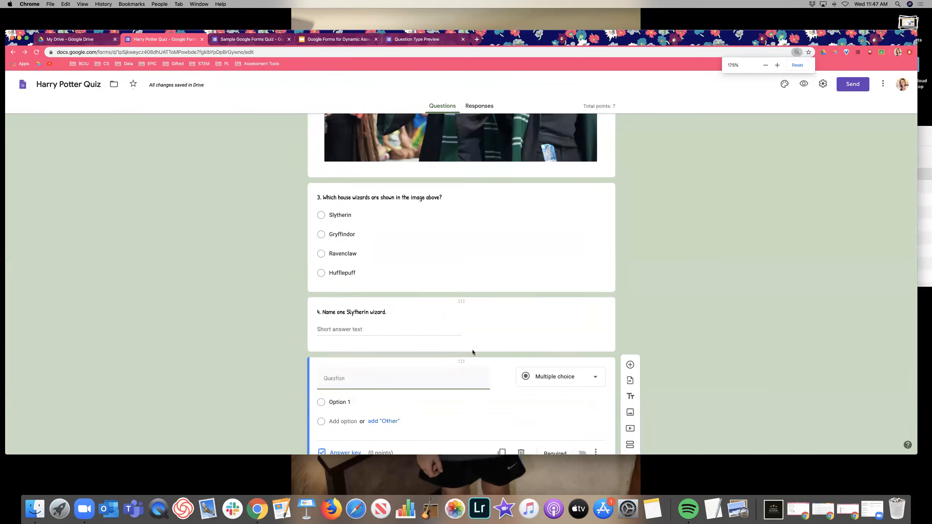
{"action": "scroll", "coordinate": [470, 353], "scroll_direction": "down", "scroll_amount": 8}
{"action": "left_click", "coordinate": [301, 268]}
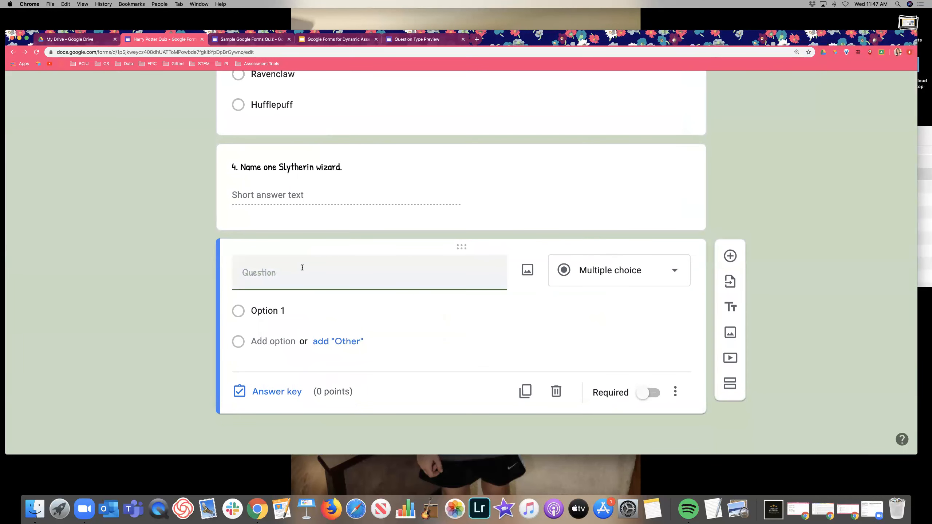
{"action": "type", "text": "Which House crest is this image showing?"}
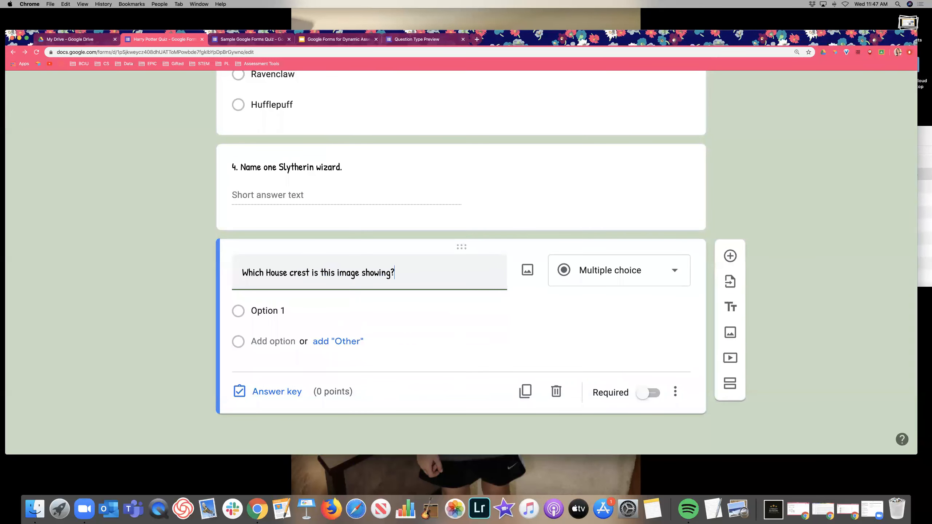
Step: Search Google images for "gryffindor crest" and insert the red shield with the gold lion into the House crest question
{"action": "left_click", "coordinate": [534, 274]}
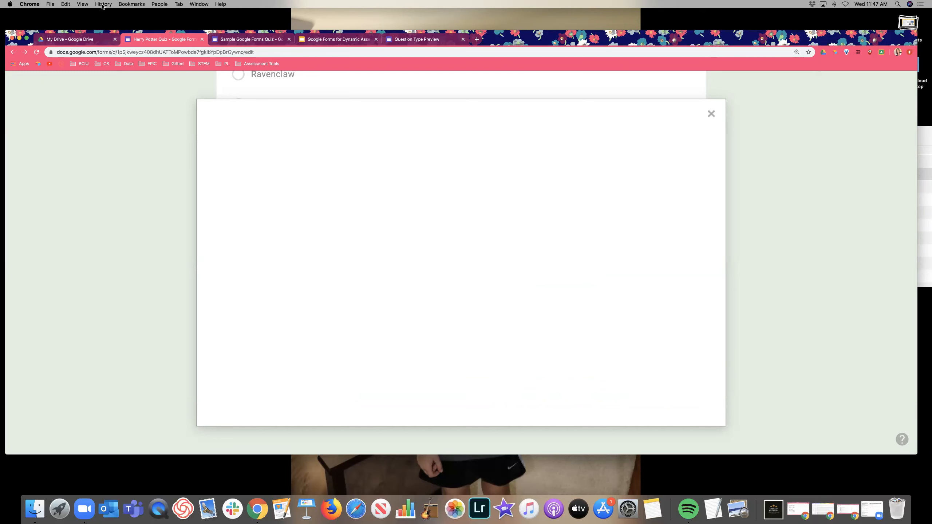
{"action": "left_click", "coordinate": [66, 4]}
{"action": "left_click", "coordinate": [82, 4]}
{"action": "left_click", "coordinate": [577, 166]}
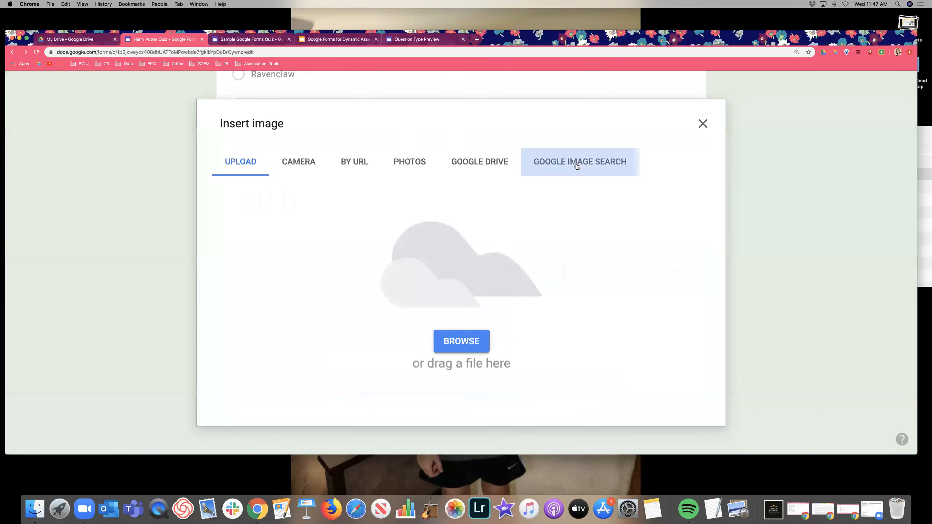
{"action": "type", "text": "g"}
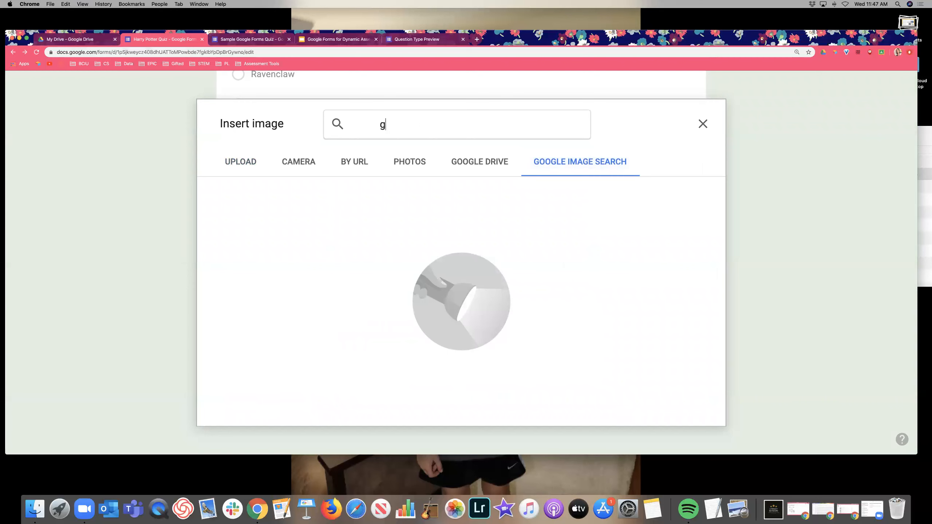
{"action": "type", "text": "ryffindor crest"}
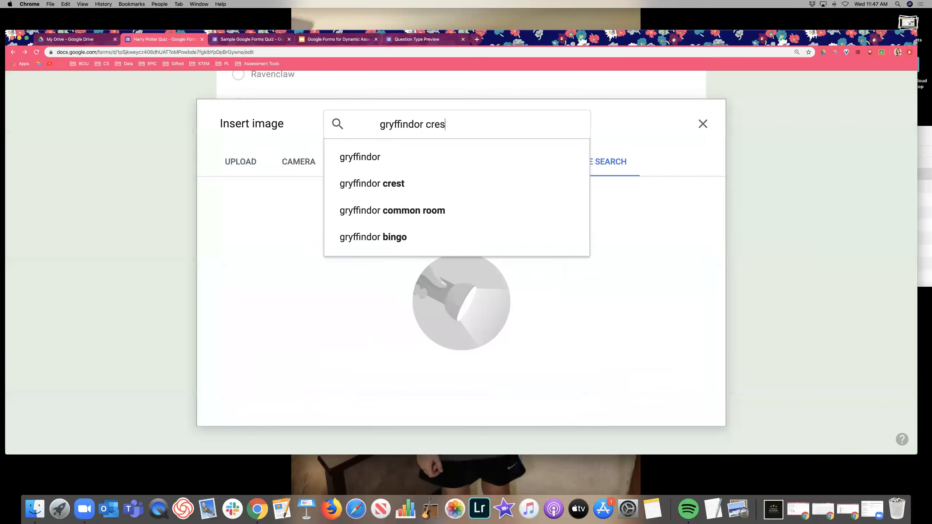
{"action": "key", "text": "Return"}
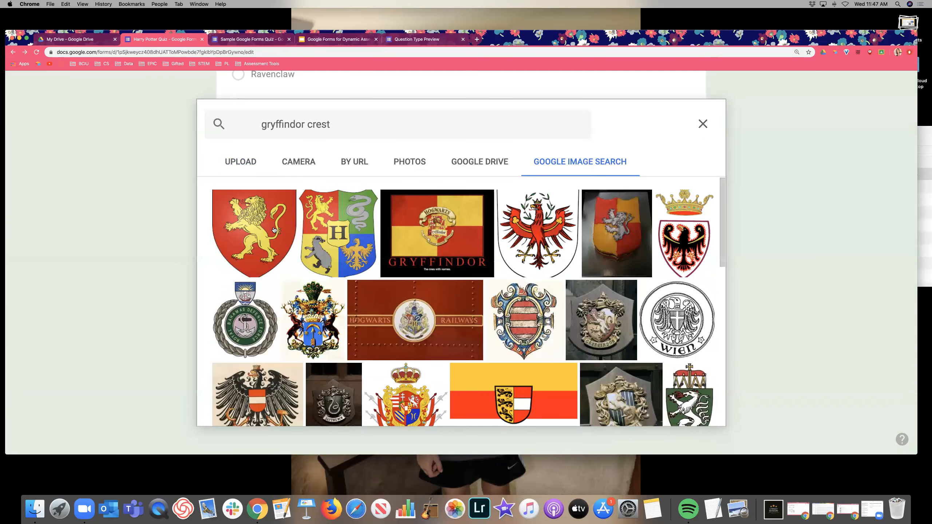
{"action": "left_click", "coordinate": [274, 230]}
{"action": "left_click", "coordinate": [693, 410]}
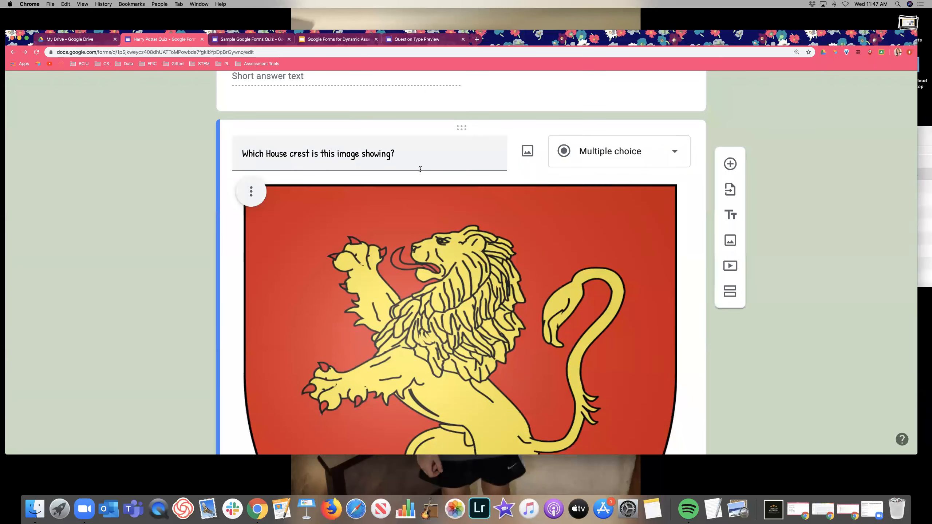
Step: Shrink the crest image in the question proportionally to a little over a quarter of its inserted width
{"action": "left_click", "coordinate": [251, 192]}
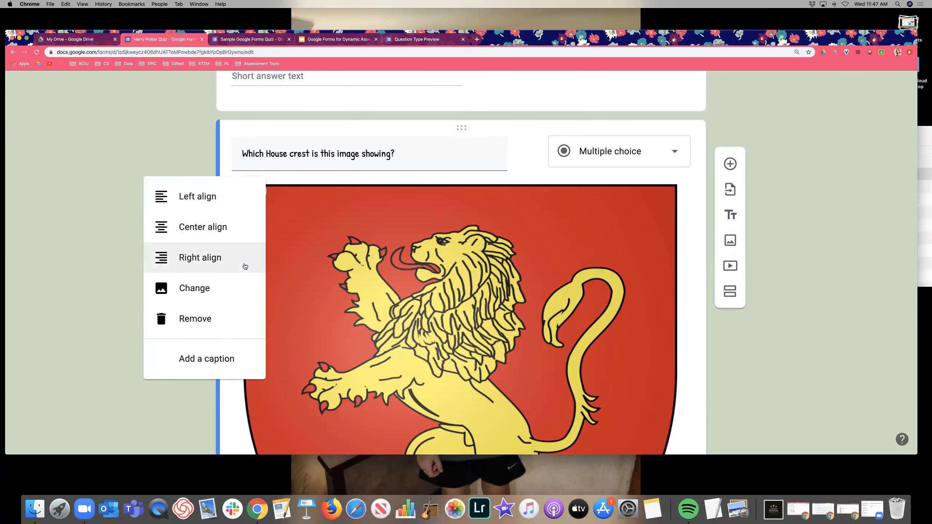
{"action": "left_click", "coordinate": [407, 254]}
{"action": "scroll", "coordinate": [471, 261], "scroll_direction": "down", "scroll_amount": 4}
{"action": "scroll", "coordinate": [471, 261], "scroll_direction": "down", "scroll_amount": 4}
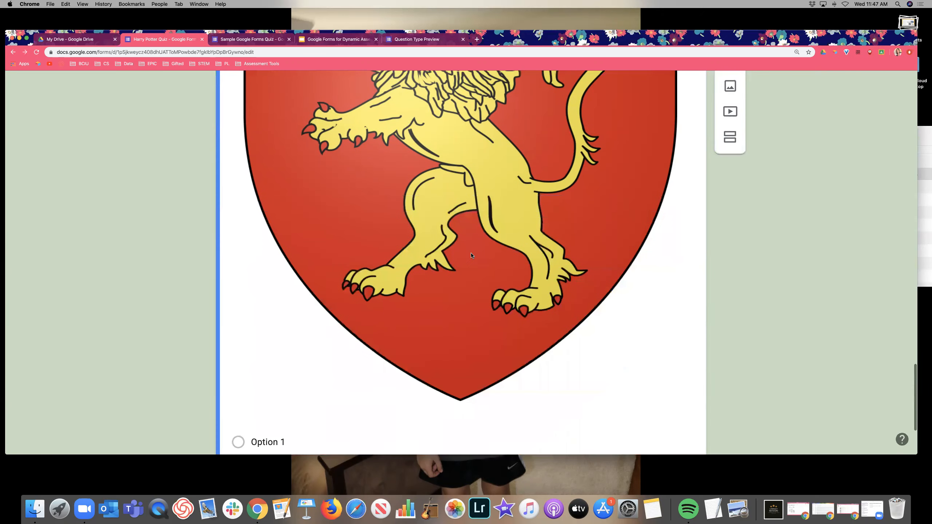
{"action": "left_click", "coordinate": [471, 261]}
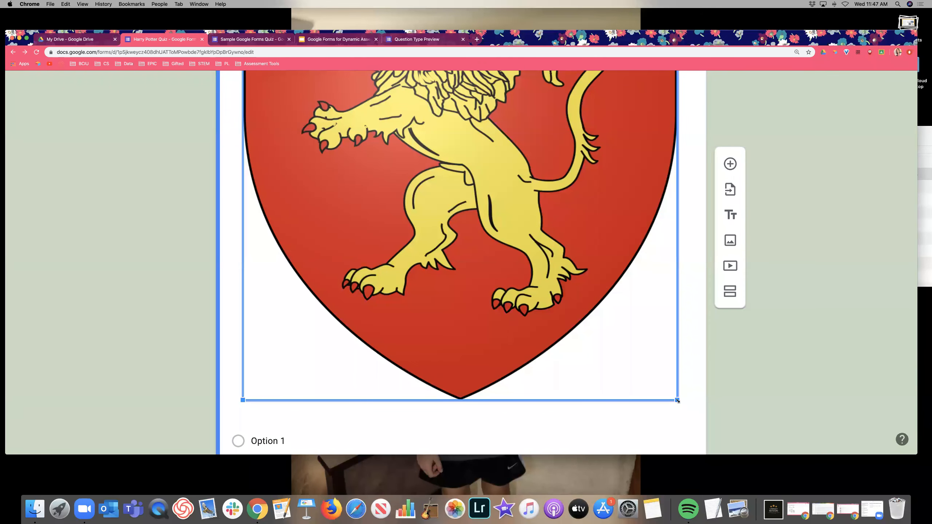
{"action": "left_click_drag", "start_coordinate": [678, 400], "coordinate": [368, 97]}
{"action": "scroll", "coordinate": [497, 187], "scroll_direction": "up", "scroll_amount": 2}
{"action": "left_click_drag", "start_coordinate": [398, 296], "coordinate": [240, 131]}
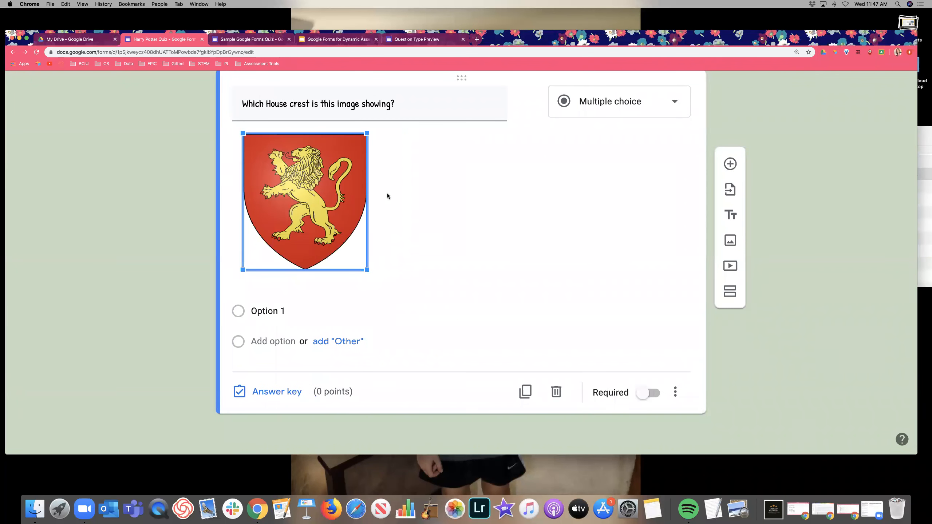
{"action": "left_click", "coordinate": [278, 313]}
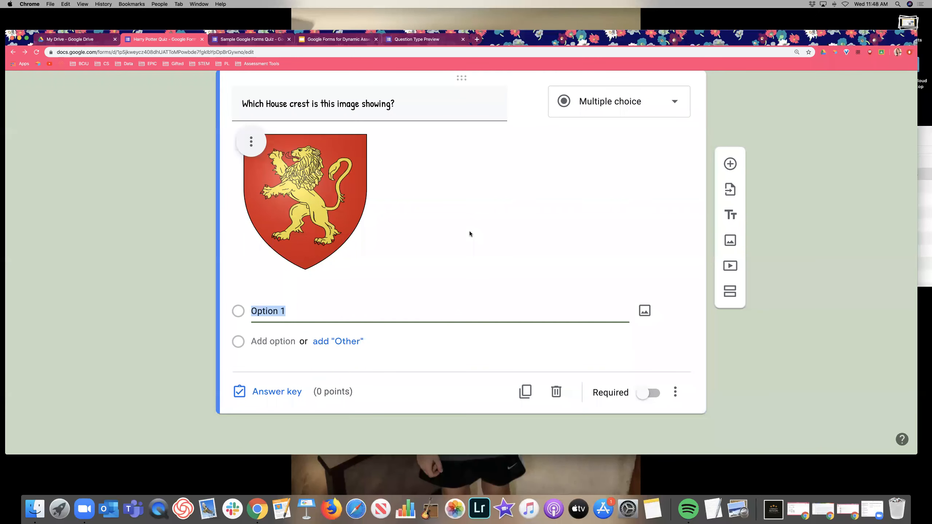
{"action": "scroll", "coordinate": [471, 245], "scroll_direction": "up", "scroll_amount": 2}
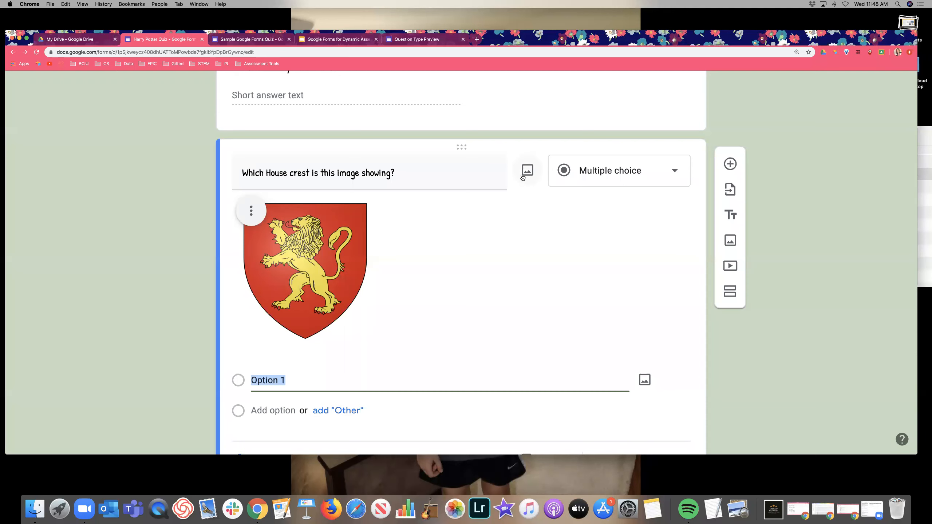
{"action": "scroll", "coordinate": [520, 176], "scroll_direction": "down", "scroll_amount": 2}
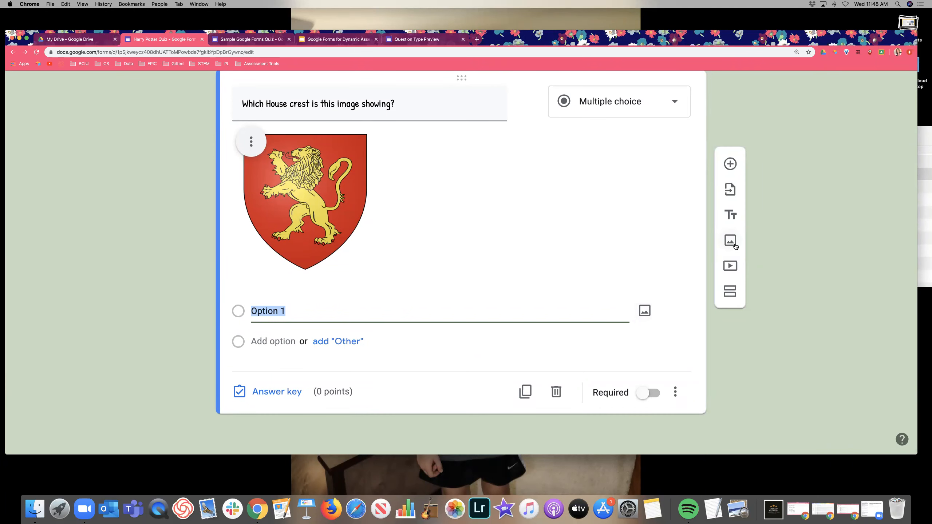
Step: Search YouTube for "harry potter" as a video to insert, browse the videos and close the search without adding one
{"action": "left_click", "coordinate": [730, 265]}
{"action": "left_click", "coordinate": [297, 189]}
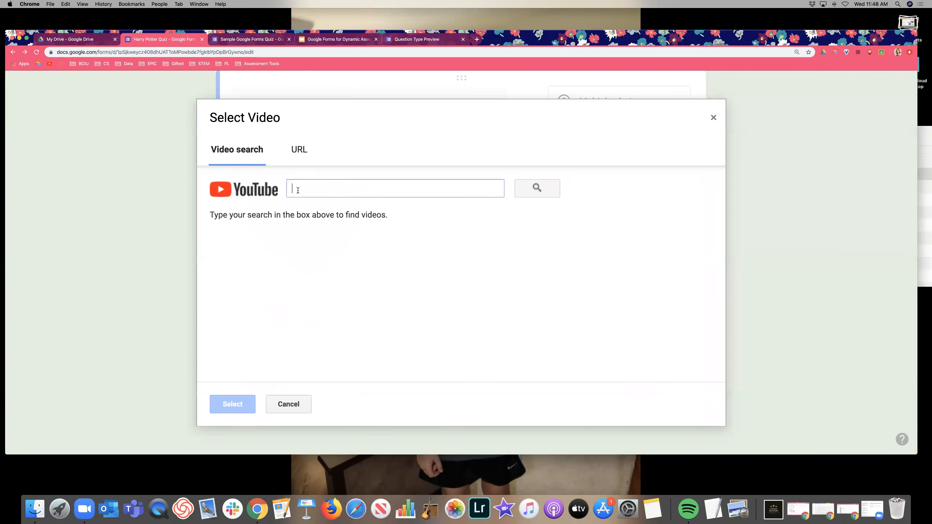
{"action": "type", "text": "harry potter"}
{"action": "key", "text": "Return"}
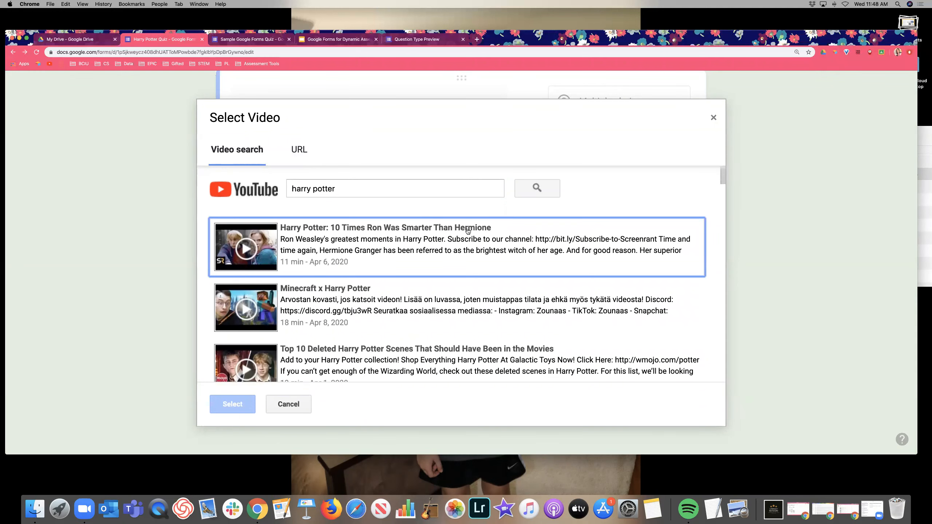
{"action": "scroll", "coordinate": [468, 231], "scroll_direction": "down", "scroll_amount": 5}
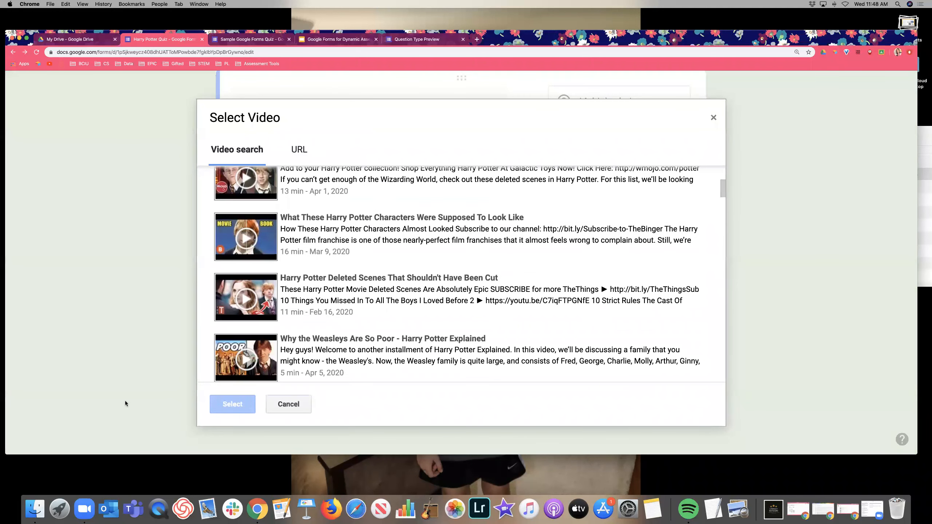
{"action": "left_click", "coordinate": [289, 405]}
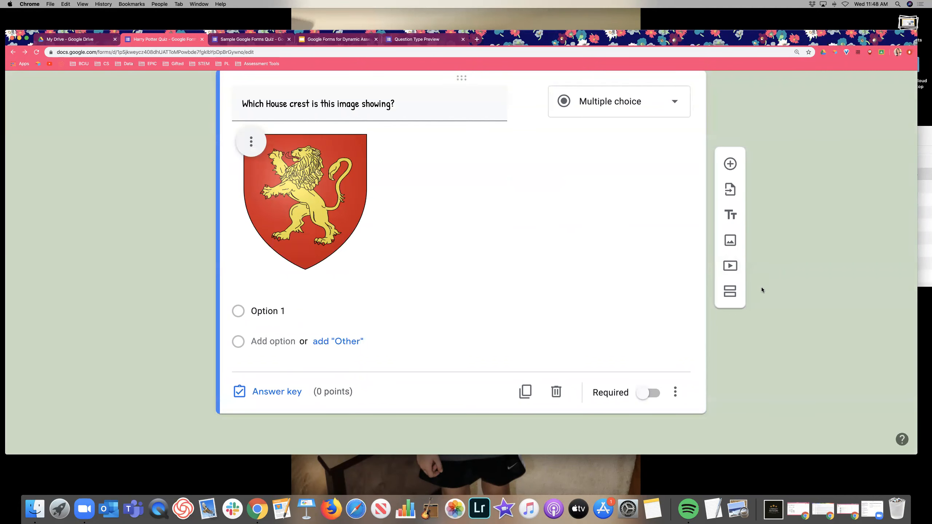
Step: Add a new section after the House crest question and title it "Book 2: Chamber of Secrets"
{"action": "left_click", "coordinate": [730, 292]}
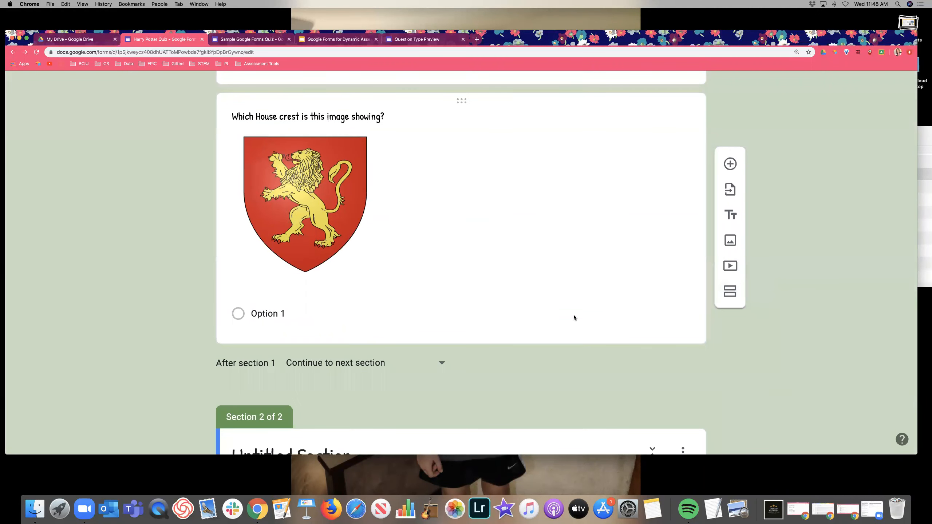
{"action": "scroll", "coordinate": [574, 314], "scroll_direction": "down", "scroll_amount": 3}
{"action": "left_click", "coordinate": [330, 356]}
{"action": "type", "text": "Book 2: Chamebr of"}
{"action": "key", "text": "BackSpace"}
{"action": "key", "text": "BackSpace"}
{"action": "key", "text": "BackSpace"}
{"action": "key", "text": "BackSpace"}
{"action": "key", "text": "BackSpace"}
{"action": "key", "text": "BackSpace"}
{"action": "key", "text": "BackSpace"}
{"action": "type", "text": "ber of Secrets"}
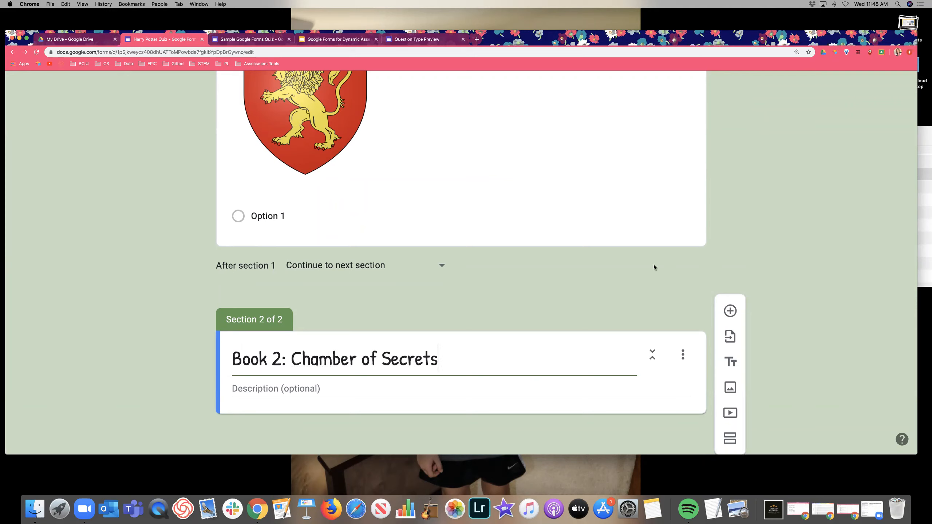
{"action": "left_click", "coordinate": [826, 302]}
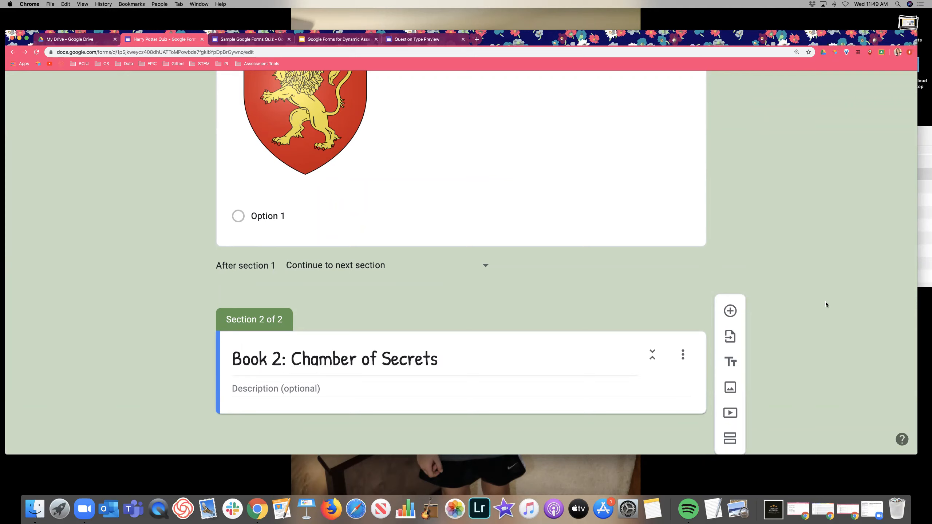
Step: Preview the quiz, review all questions of the first section and try to continue without answering the required question
{"action": "scroll", "coordinate": [813, 315], "scroll_direction": "up", "scroll_amount": 20}
{"action": "left_click", "coordinate": [737, 94]}
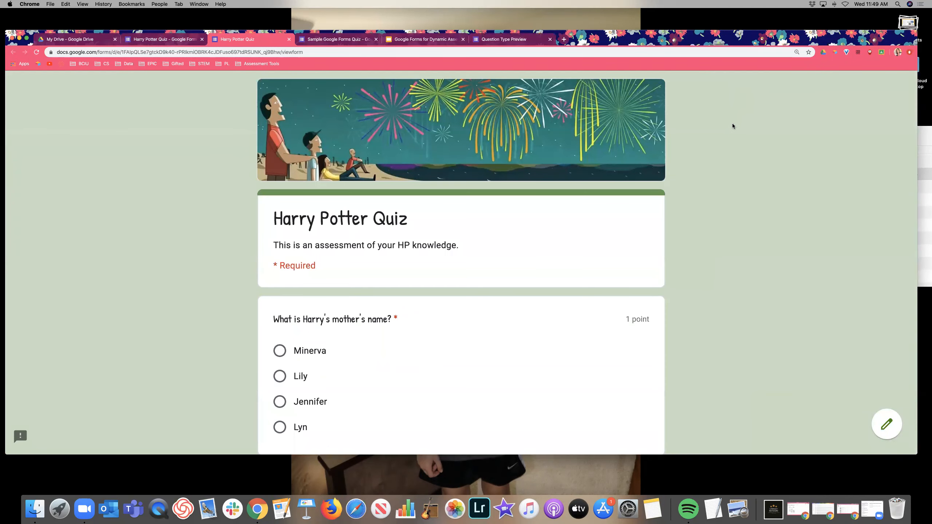
{"action": "scroll", "coordinate": [724, 173], "scroll_direction": "down", "scroll_amount": 5}
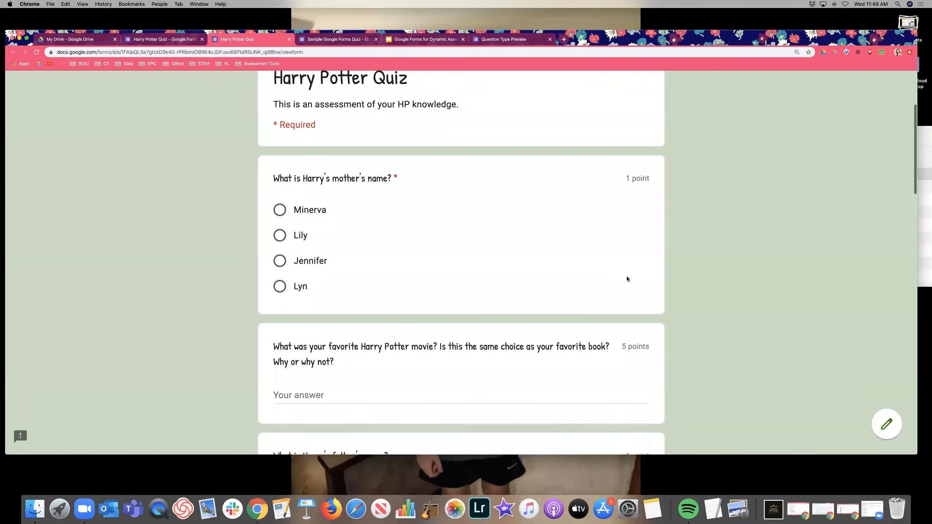
{"action": "scroll", "coordinate": [713, 189], "scroll_direction": "down", "scroll_amount": 8}
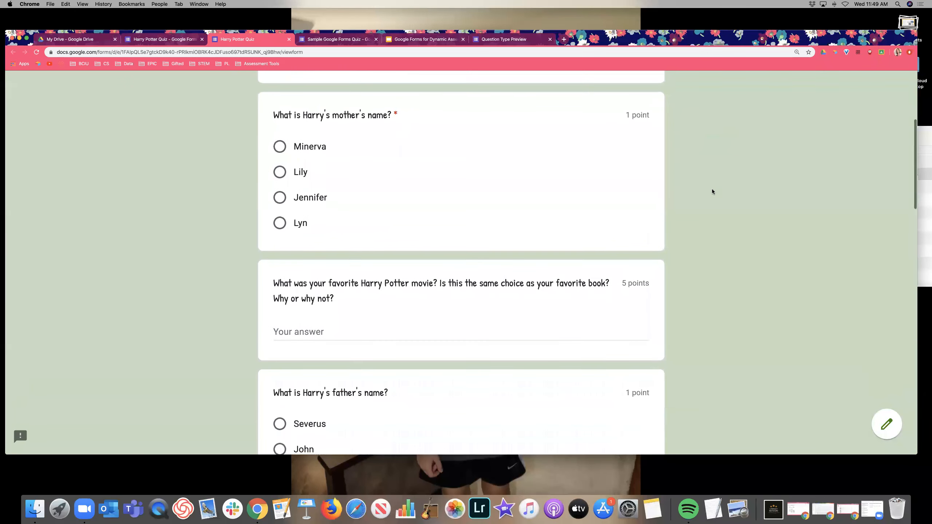
{"action": "scroll", "coordinate": [712, 190], "scroll_direction": "down", "scroll_amount": 12}
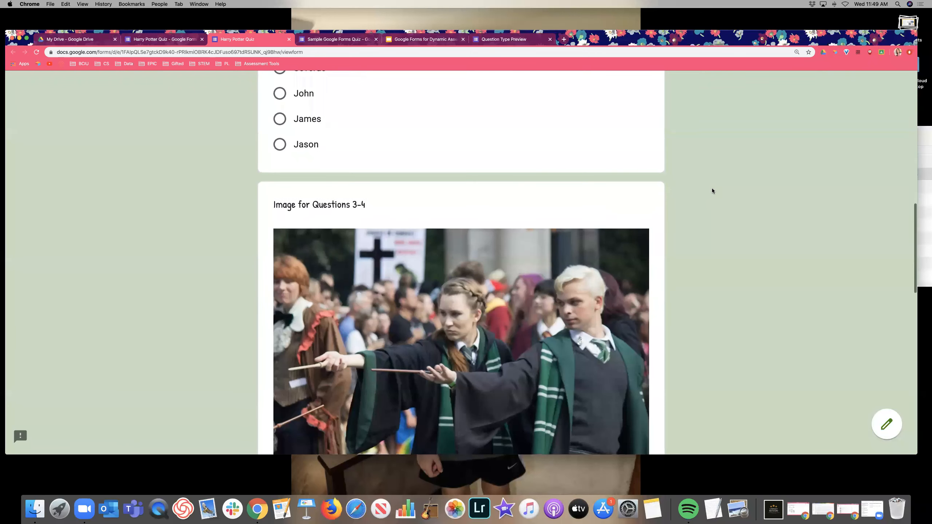
{"action": "scroll", "coordinate": [618, 177], "scroll_direction": "down", "scroll_amount": 8}
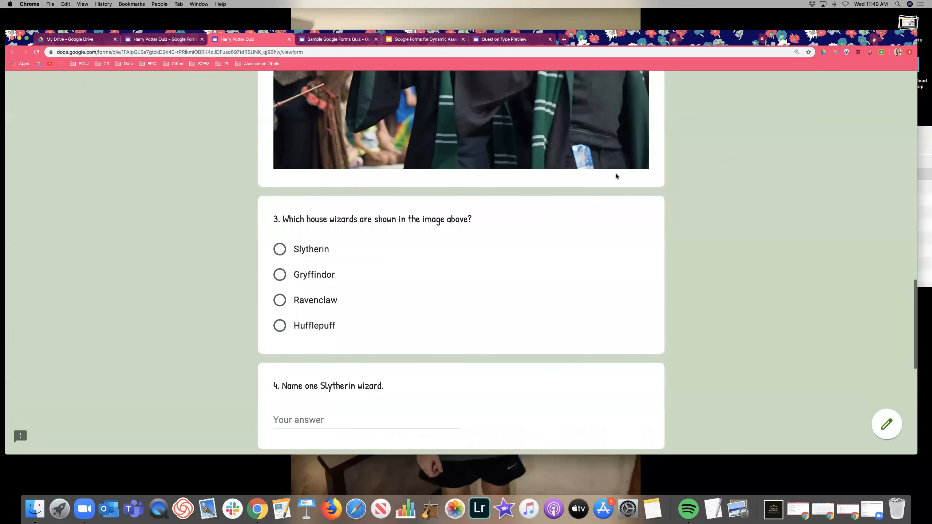
{"action": "scroll", "coordinate": [527, 261], "scroll_direction": "down", "scroll_amount": 9}
{"action": "left_click", "coordinate": [283, 351]}
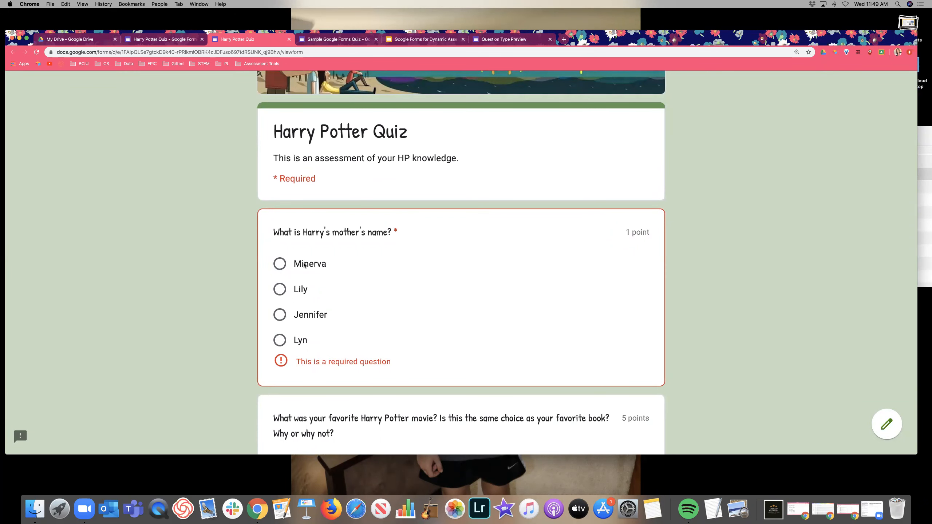
Step: Answer the mother's name question with Lily, continue to the second section of the preview and close the preview
{"action": "left_click", "coordinate": [297, 292]}
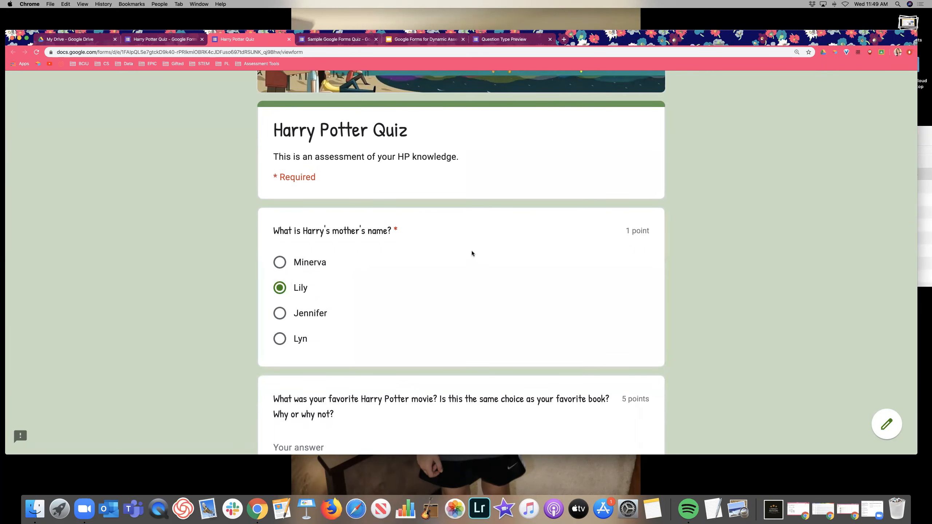
{"action": "scroll", "coordinate": [473, 257], "scroll_direction": "down", "scroll_amount": 15}
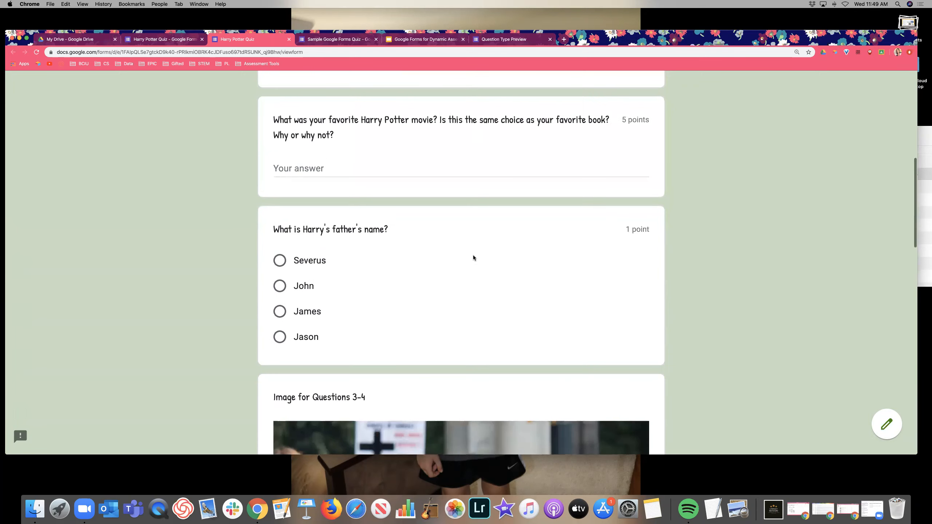
{"action": "scroll", "coordinate": [474, 256], "scroll_direction": "down", "scroll_amount": 18}
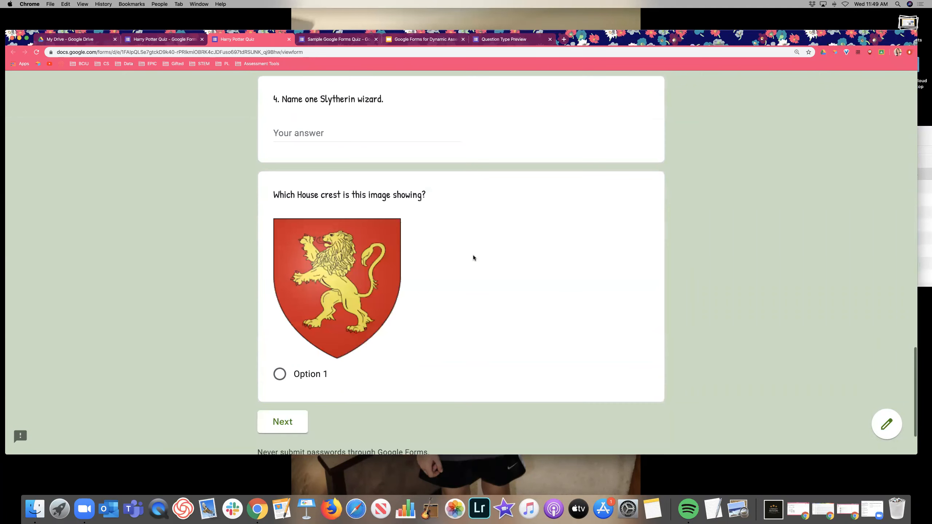
{"action": "left_click", "coordinate": [293, 347]}
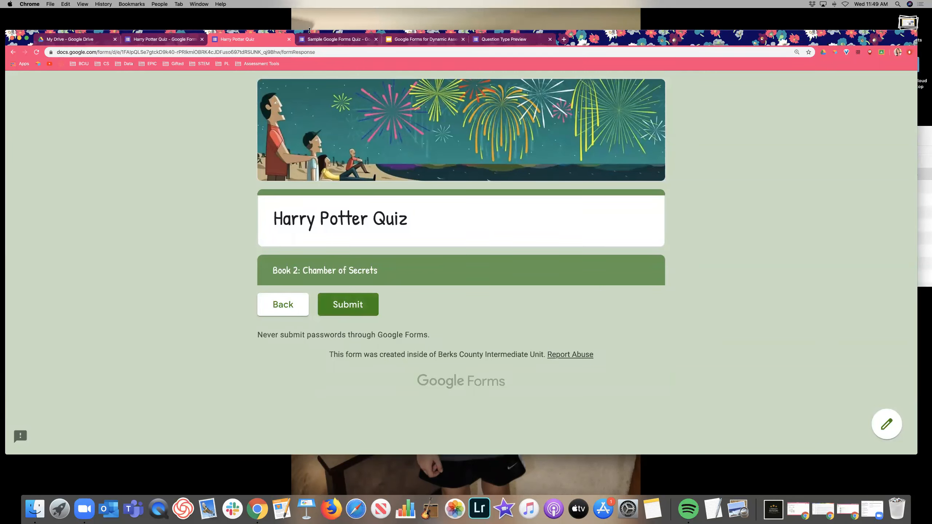
{"action": "key", "text": "super+w"}
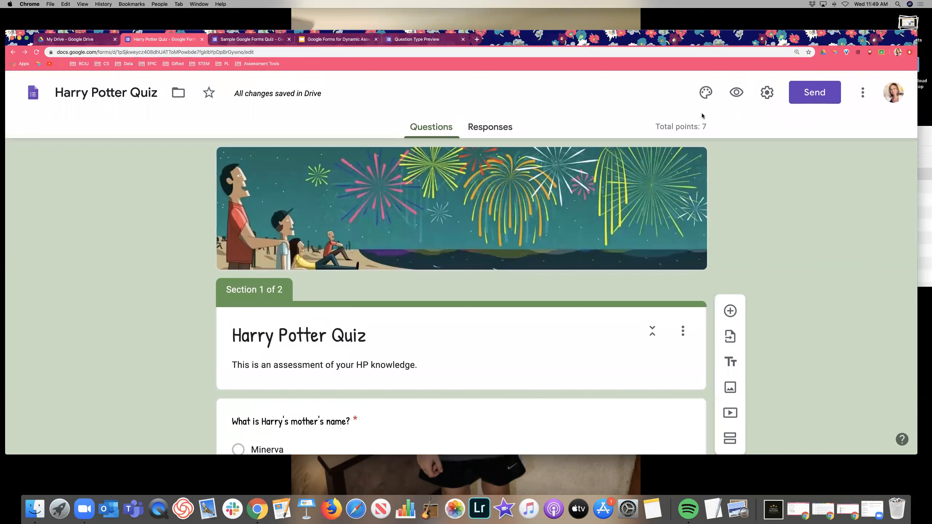
Step: In the quiz settings, collect email addresses, remove the restriction to Berks County Intermediate Unit users and limit respondents to 1 response
{"action": "left_click", "coordinate": [766, 93]}
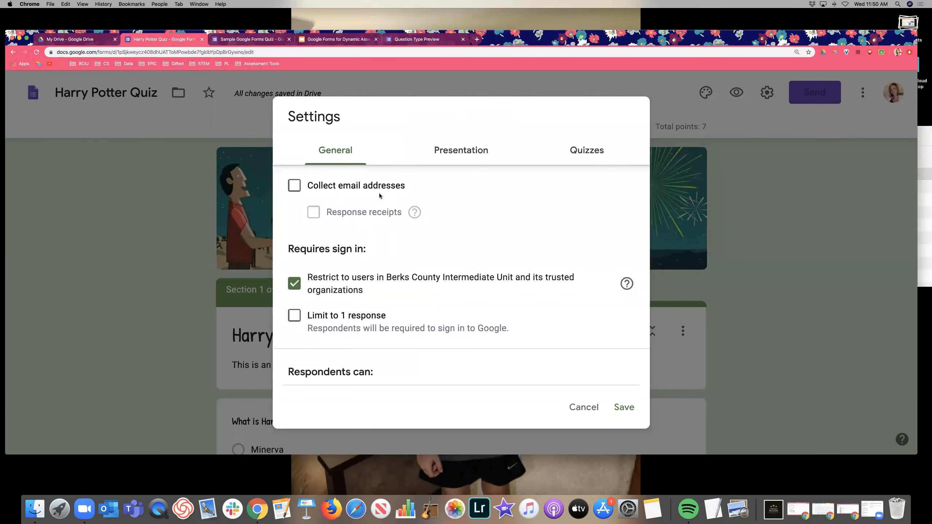
{"action": "left_click", "coordinate": [322, 190]}
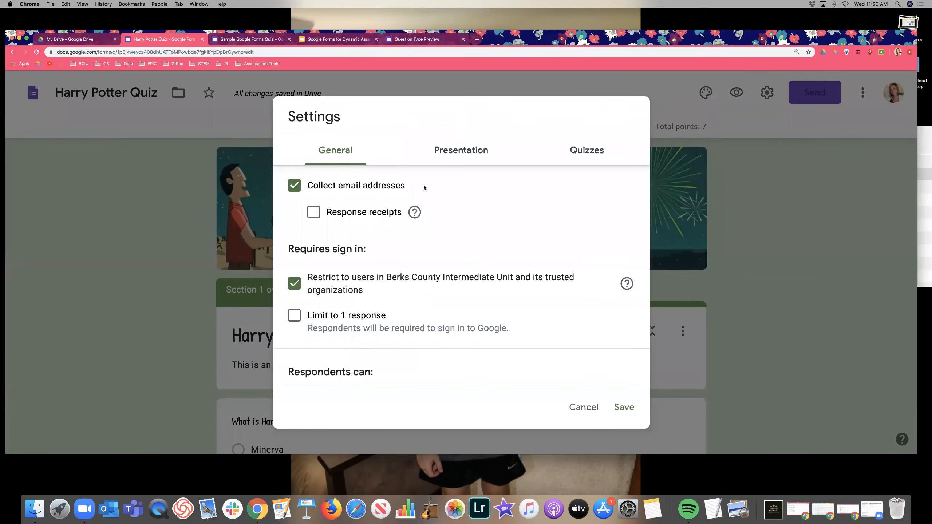
{"action": "scroll", "coordinate": [321, 246], "scroll_direction": "down", "scroll_amount": 2}
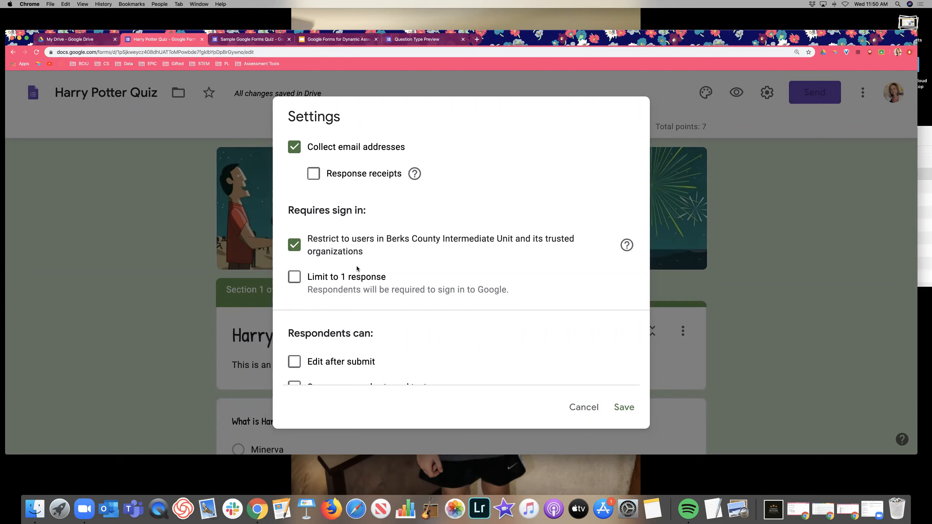
{"action": "left_click", "coordinate": [294, 245]}
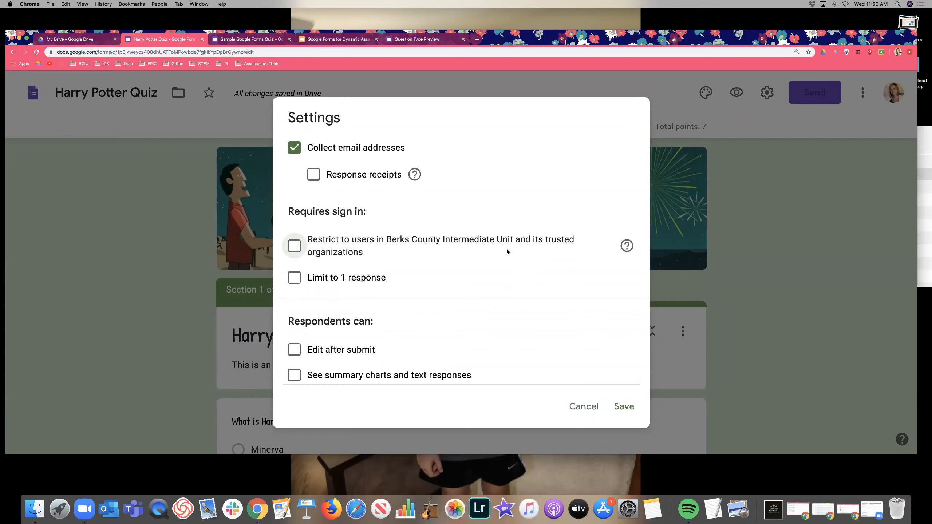
{"action": "left_click", "coordinate": [294, 147]}
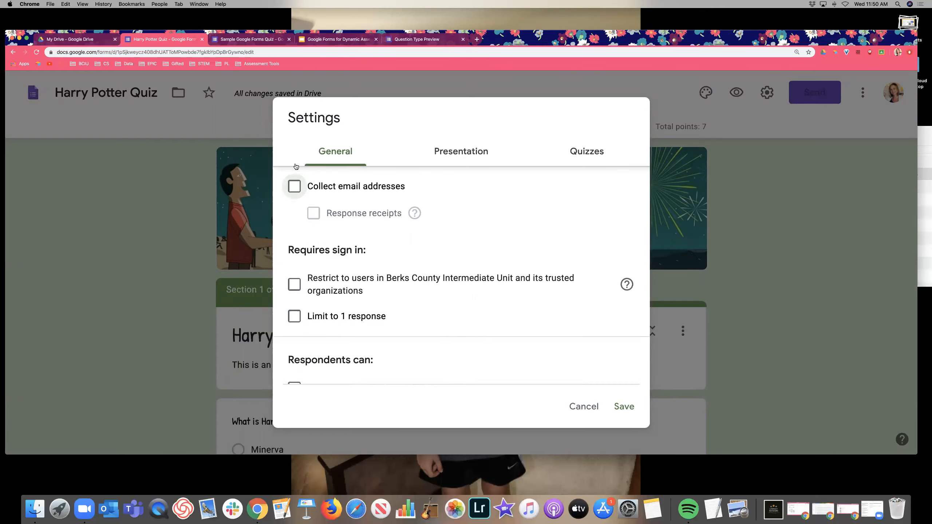
{"action": "left_click", "coordinate": [294, 187]}
{"action": "scroll", "coordinate": [300, 228], "scroll_direction": "down", "scroll_amount": 2}
{"action": "left_click", "coordinate": [294, 268]}
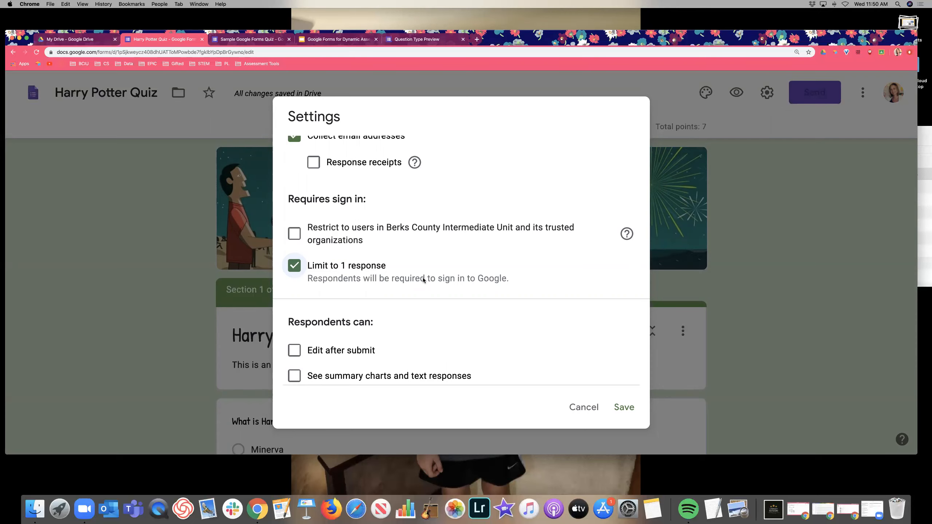
Step: Try allowing respondents to edit after submit and to see summary charts and text responses, and turn both options off again
{"action": "scroll", "coordinate": [424, 280], "scroll_direction": "down", "scroll_amount": 5}
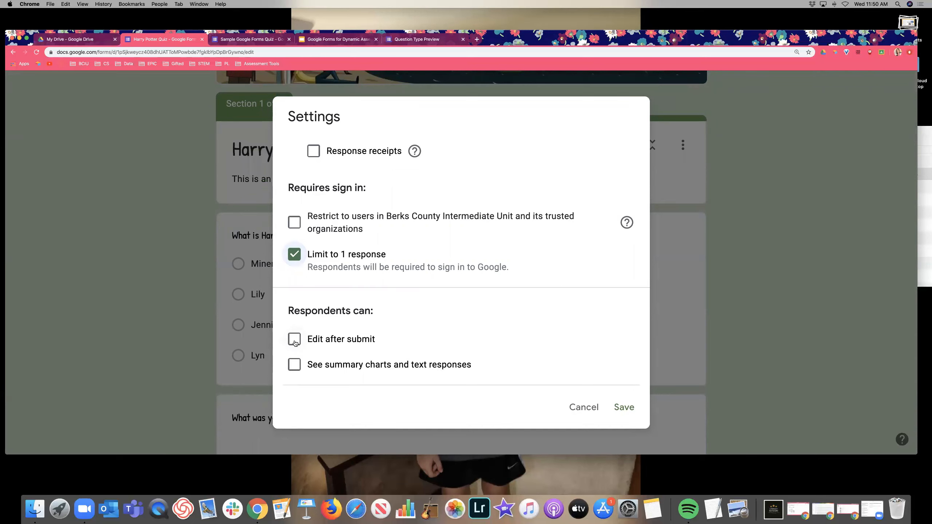
{"action": "scroll", "coordinate": [294, 343], "scroll_direction": "up", "scroll_amount": 1}
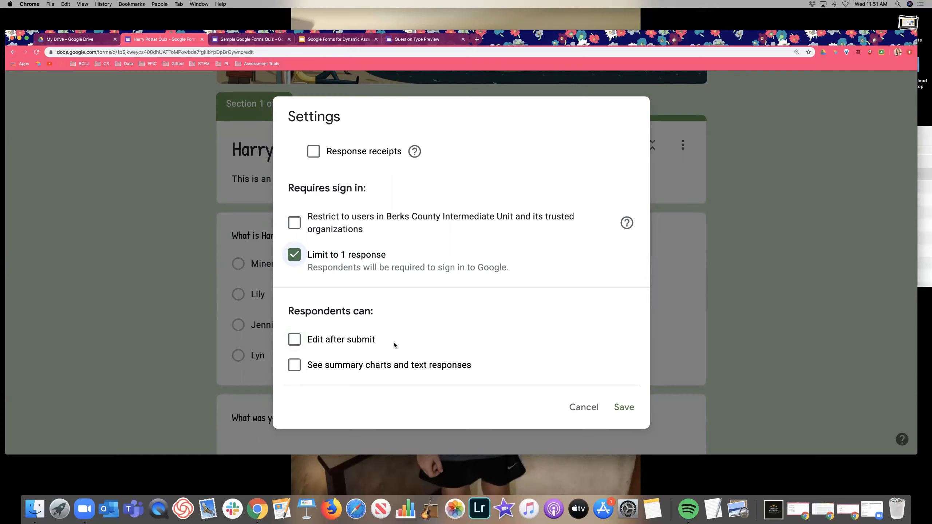
{"action": "left_click", "coordinate": [298, 344]}
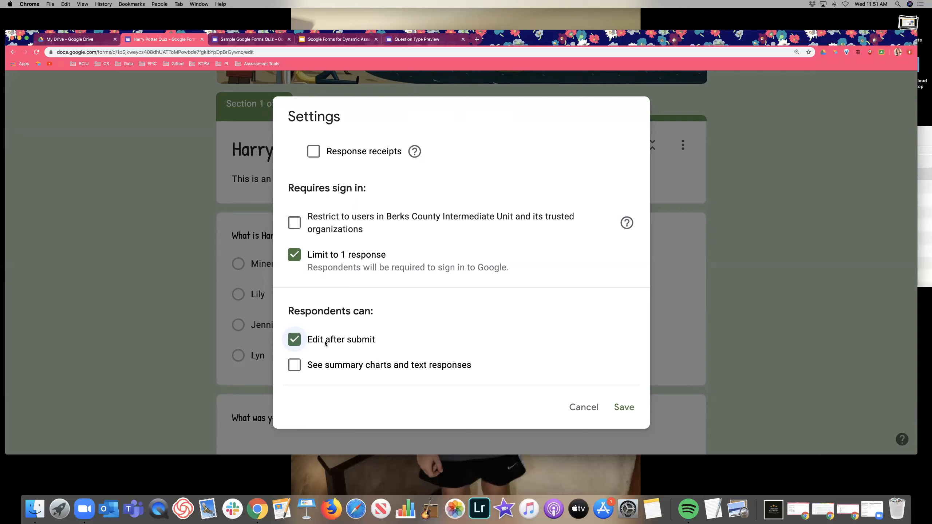
{"action": "left_click", "coordinate": [294, 366]}
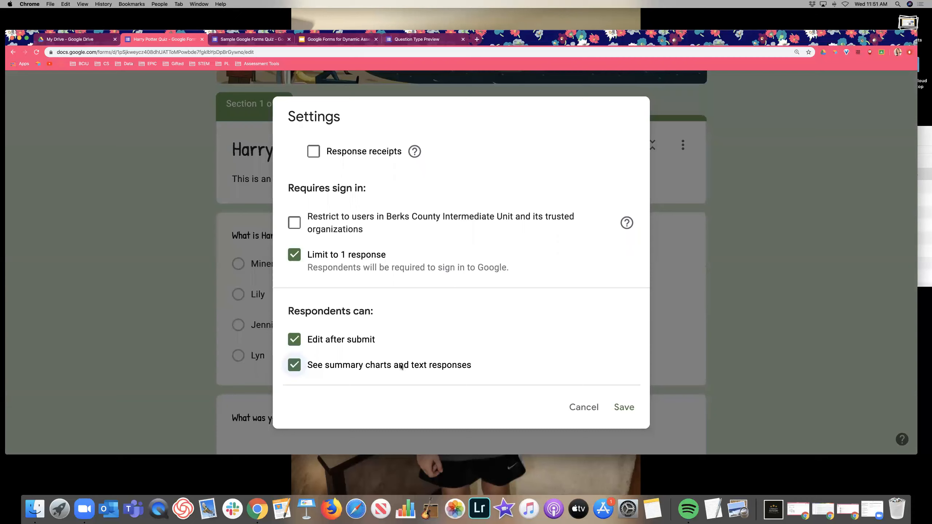
{"action": "left_click", "coordinate": [466, 362]}
{"action": "left_click", "coordinate": [339, 341]}
Step: Save the general settings and reopen the settings at the presentation options
{"action": "left_click", "coordinate": [624, 408]}
{"action": "left_click", "coordinate": [767, 92]}
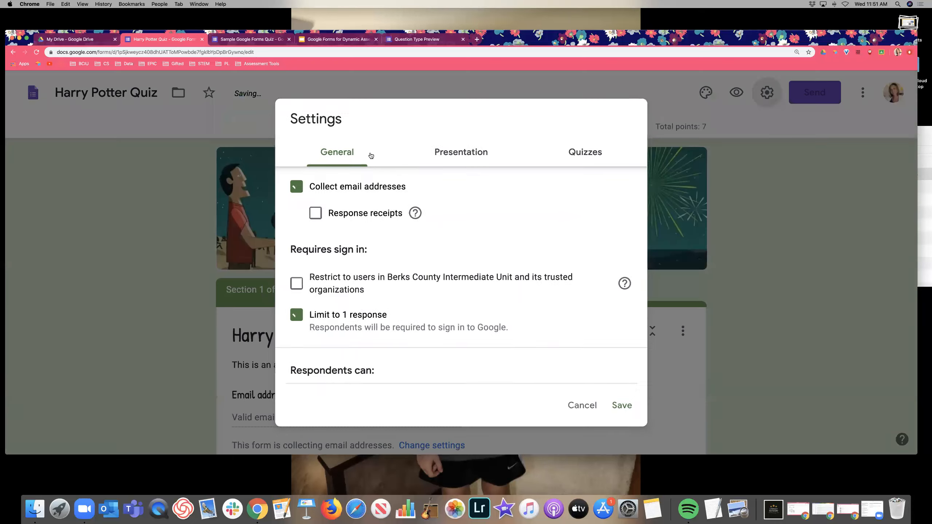
{"action": "left_click", "coordinate": [459, 154]}
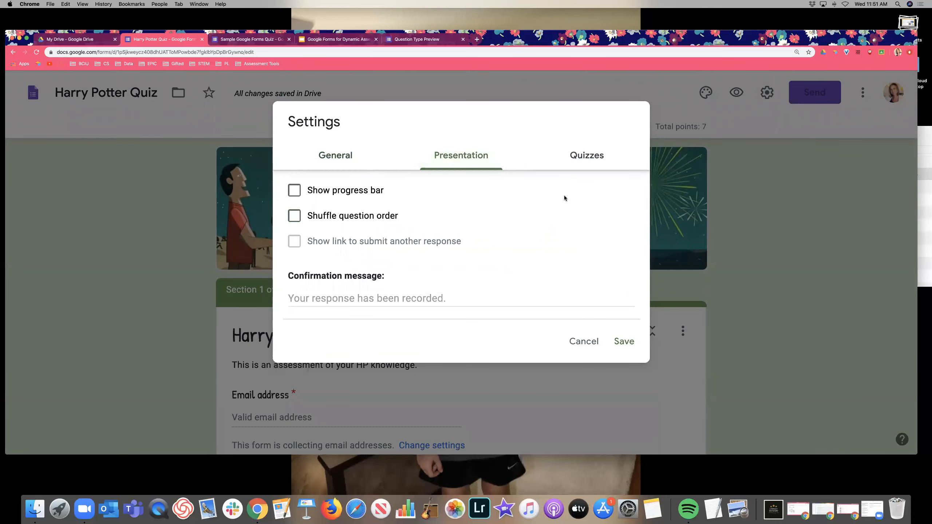
Step: Try the Show progress bar and Shuffle question order options and turn both off again
{"action": "left_click", "coordinate": [375, 198]}
{"action": "left_click", "coordinate": [374, 217]}
{"action": "left_click", "coordinate": [374, 218]}
{"action": "left_click", "coordinate": [375, 198]}
Step: Set the confirmation message to "Thanks for taking the quiz! Don't forget to complete Assignment 4 afterwards.", correcting the spelling of Assignment
{"action": "left_click", "coordinate": [458, 296]}
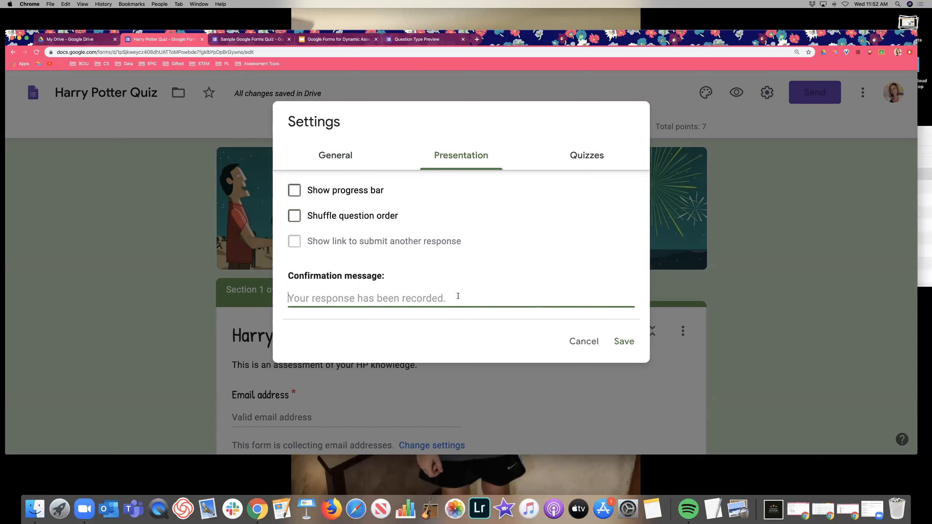
{"action": "type", "text": "Thanks for takng"}
{"action": "key", "text": "BackSpace"}
{"action": "key", "text": "BackSpace"}
{"action": "key", "text": "BackSpace"}
{"action": "type", "text": "ing hte qui"}
{"action": "key", "text": "BackSpace"}
{"action": "key", "text": "BackSpace"}
{"action": "key", "text": "BackSpace"}
{"action": "key", "text": "BackSpace"}
{"action": "key", "text": "BackSpace"}
{"action": "key", "text": "BackSpace"}
{"action": "key", "text": "BackSpace"}
{"action": "type", "text": "the quiz! Don"}
{"action": "type", "text": "'t forget to"}
{"action": "type", "text": "lete Assingmen"}
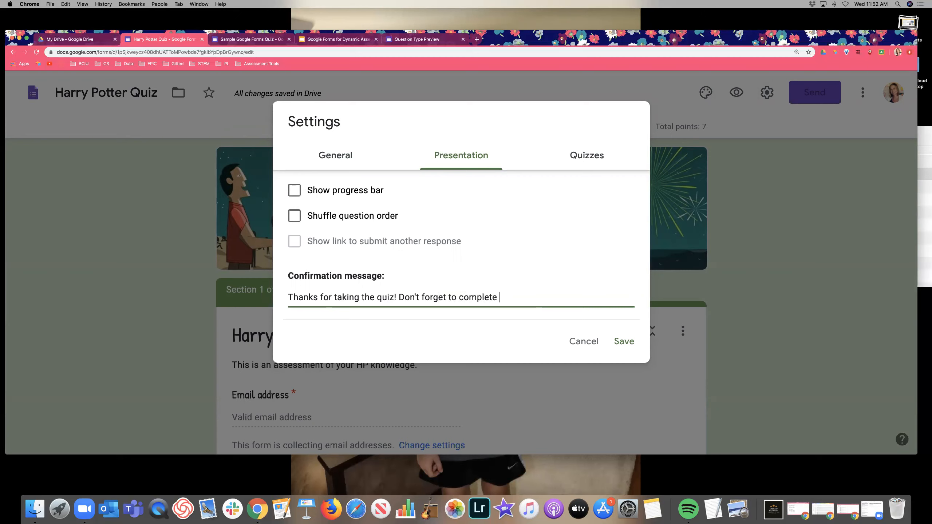
{"action": "key", "text": "BackSpace"}
{"action": "key", "text": "BackSpace"}
{"action": "key", "text": "BackSpace"}
{"action": "key", "text": "BackSpace"}
{"action": "key", "text": "BackSpace"}
{"action": "type", "text": "gment 4 "}
{"action": "type", "text": "t"}
{"action": "key", "text": "BackSpace"}
{"action": "type", "text": "afterwards."}
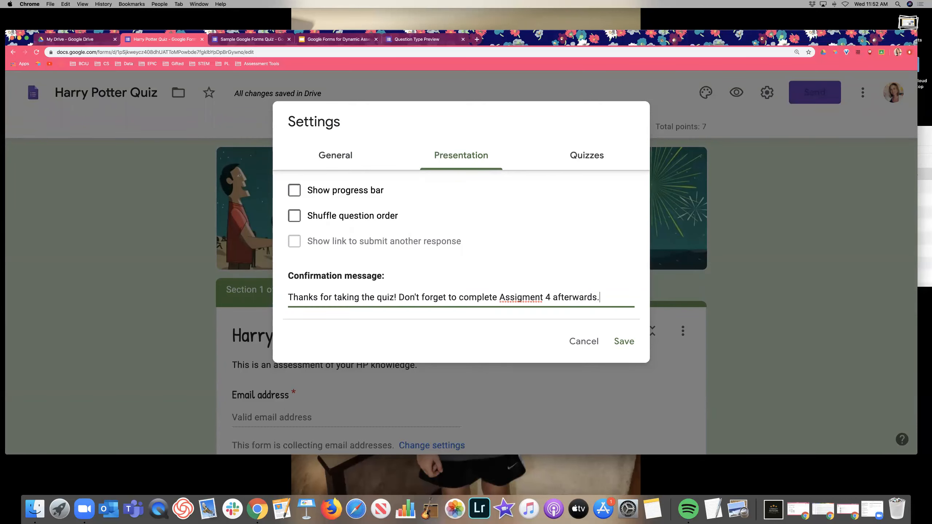
{"action": "right_click", "coordinate": [527, 296]}
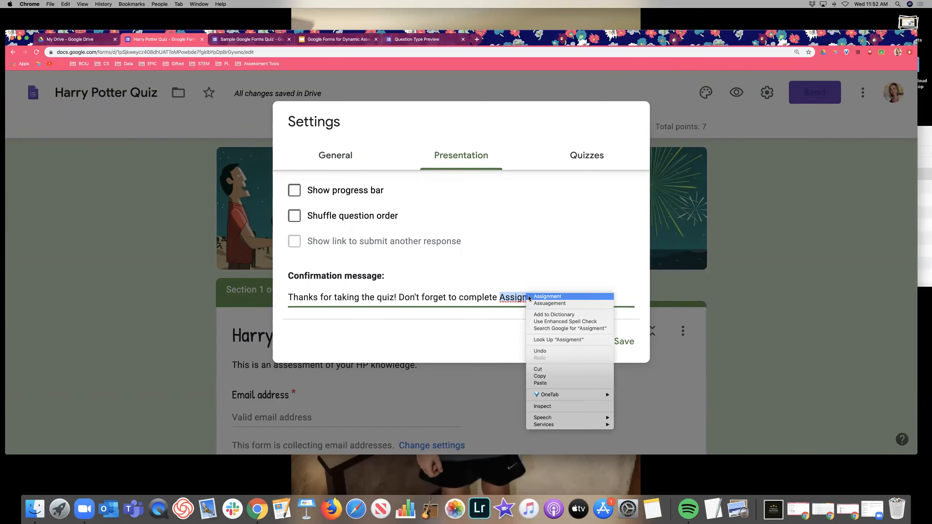
{"action": "left_click", "coordinate": [575, 296]}
Step: Review the locked mode and grade release options, trying Later, after manual review and returning to Immediately after each submission
{"action": "left_click", "coordinate": [575, 156]}
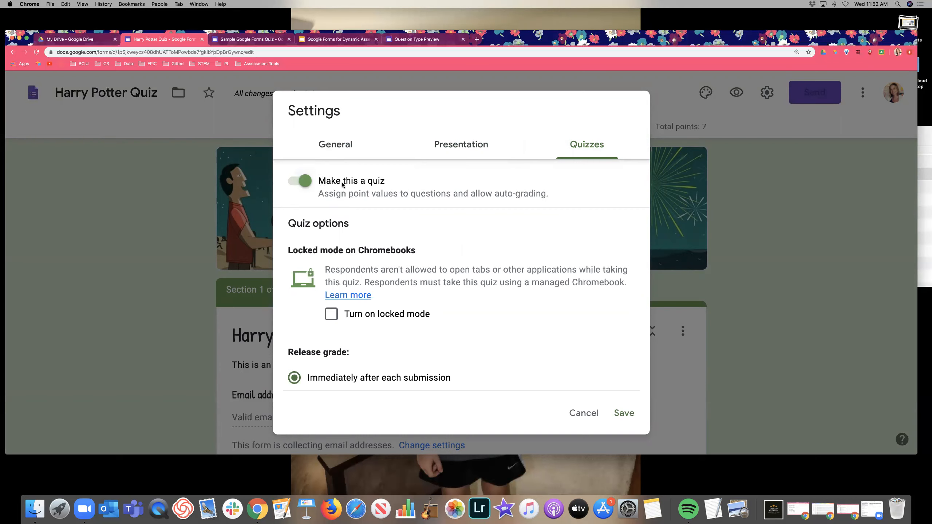
{"action": "scroll", "coordinate": [382, 182], "scroll_direction": "down", "scroll_amount": 1}
{"action": "scroll", "coordinate": [381, 180], "scroll_direction": "down", "scroll_amount": 2}
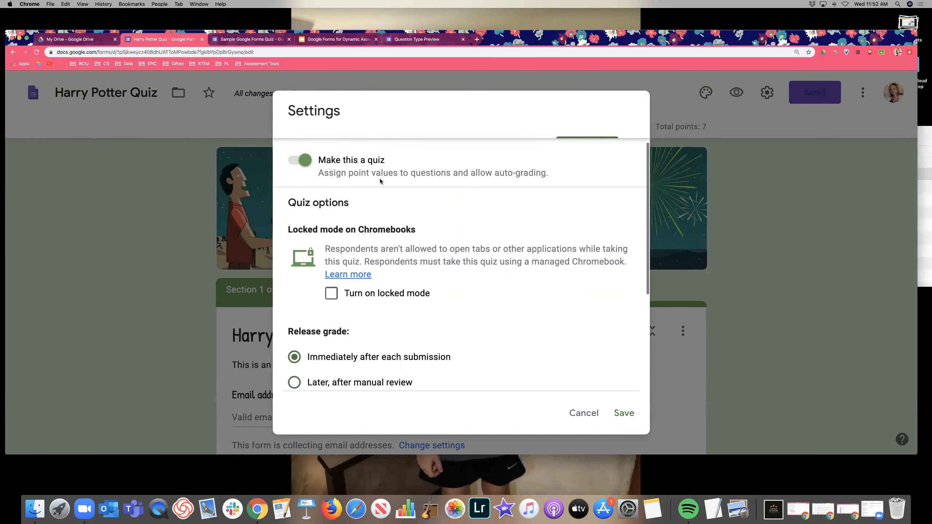
{"action": "scroll", "coordinate": [437, 192], "scroll_direction": "down", "scroll_amount": 3}
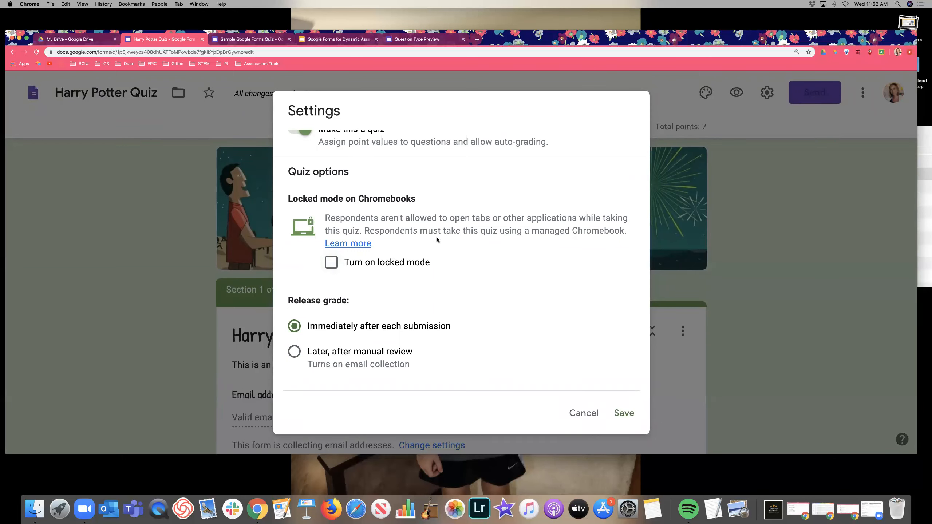
{"action": "scroll", "coordinate": [437, 239], "scroll_direction": "down", "scroll_amount": 10}
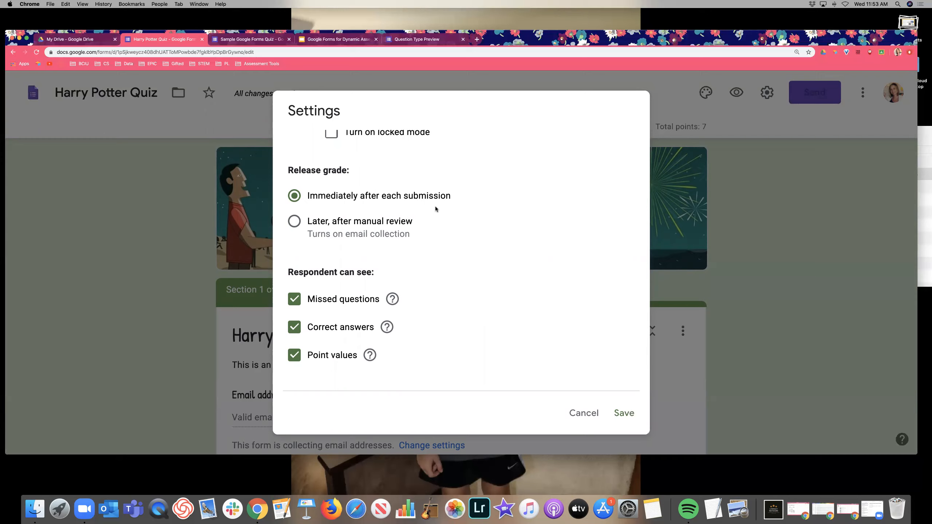
{"action": "left_click", "coordinate": [400, 221]}
{"action": "left_click", "coordinate": [462, 203]}
Step: Check the explanations of what respondents can see after grading and save the settings
{"action": "left_click_drag", "start_coordinate": [196, 454], "coordinate": [197, 475]}
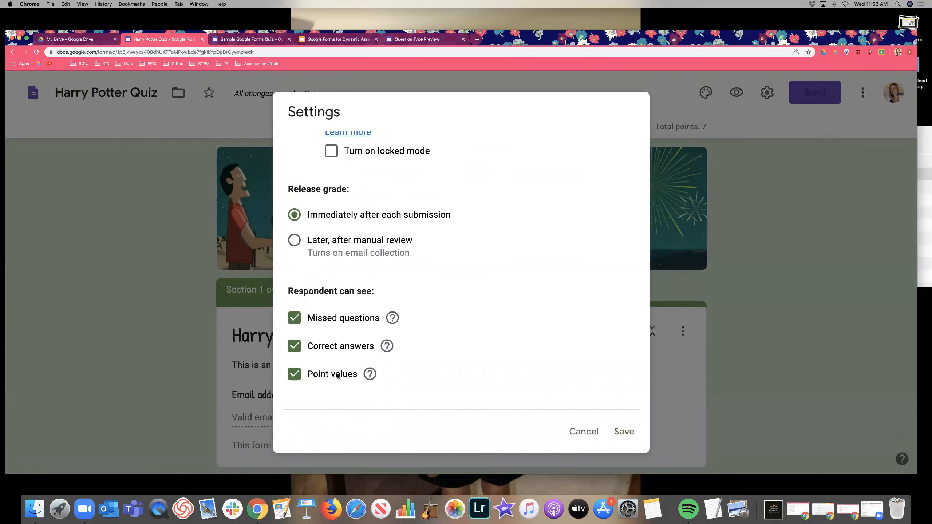
{"action": "mouse_move", "coordinate": [376, 374]}
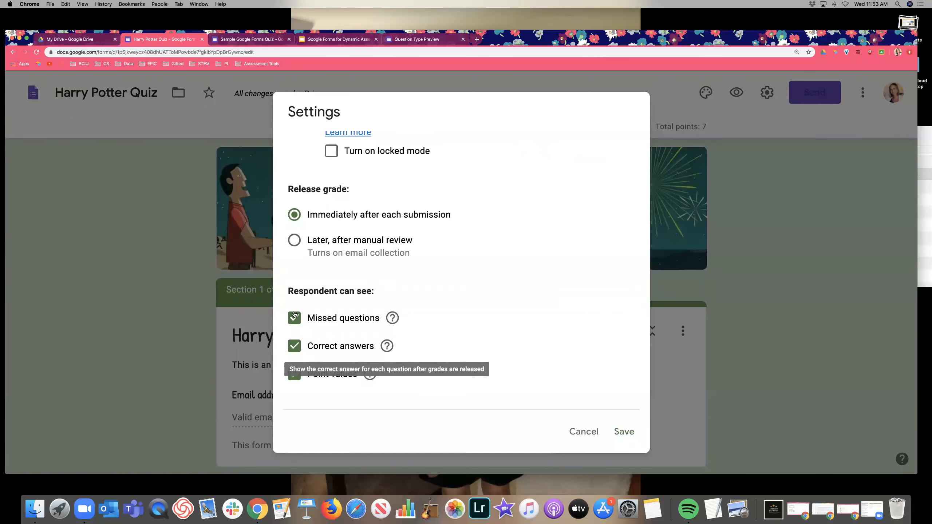
{"action": "scroll", "coordinate": [534, 333], "scroll_direction": "up", "scroll_amount": 3}
{"action": "scroll", "coordinate": [535, 334], "scroll_direction": "down", "scroll_amount": 3}
{"action": "left_click", "coordinate": [611, 430]}
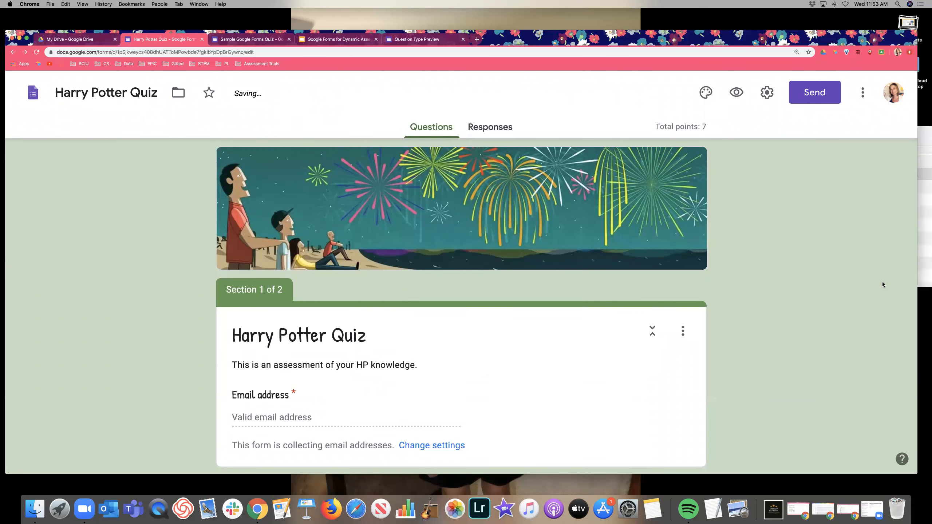
Step: Open the form's sending options and review the email fields without entering a recipient
{"action": "left_click", "coordinate": [818, 94]}
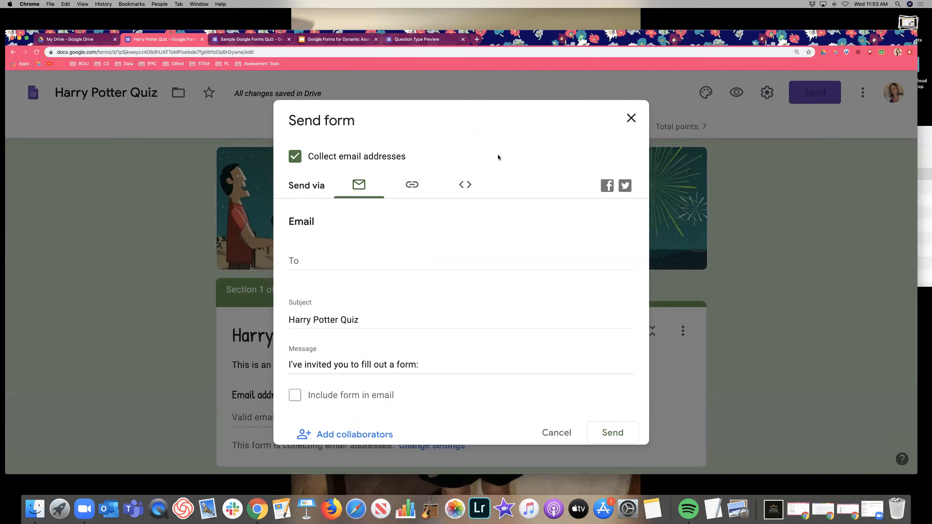
{"action": "left_click", "coordinate": [363, 260]}
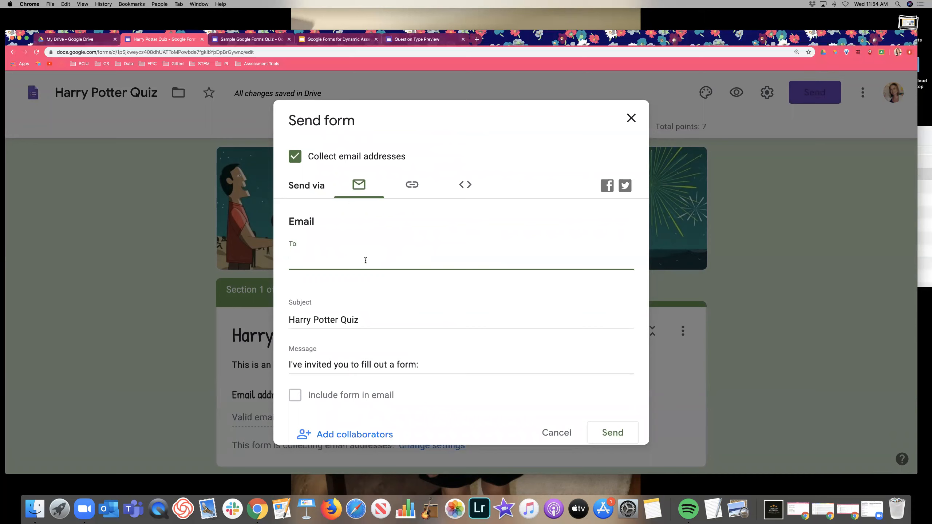
{"action": "scroll", "coordinate": [376, 381], "scroll_direction": "down", "scroll_amount": 1}
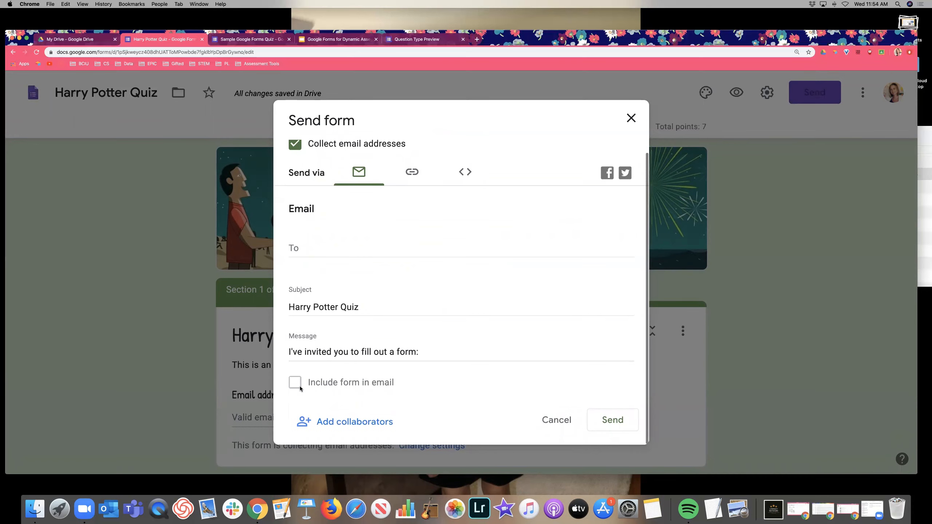
{"action": "scroll", "coordinate": [461, 305], "scroll_direction": "up", "scroll_amount": 1}
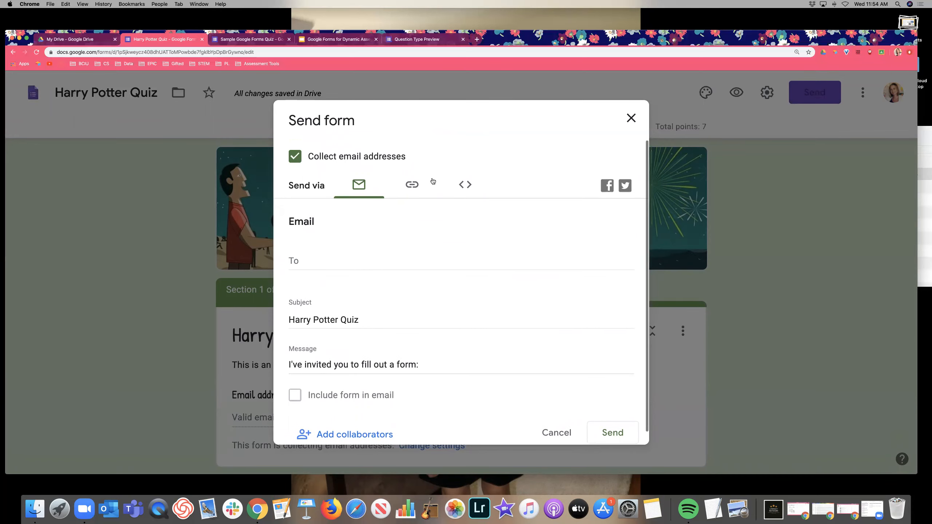
Step: View the form's shortened link and its embed HTML, and close the sending options without sending
{"action": "left_click", "coordinate": [412, 184]}
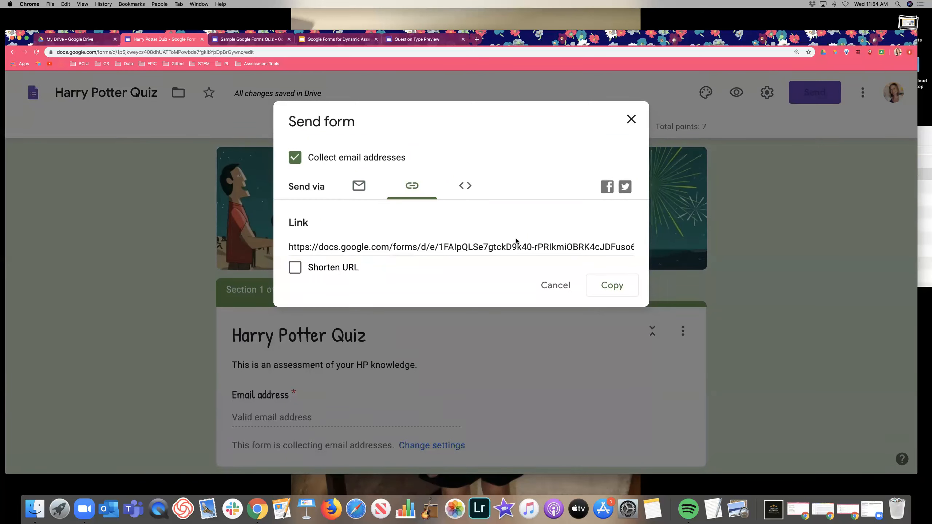
{"action": "left_click", "coordinate": [295, 267]}
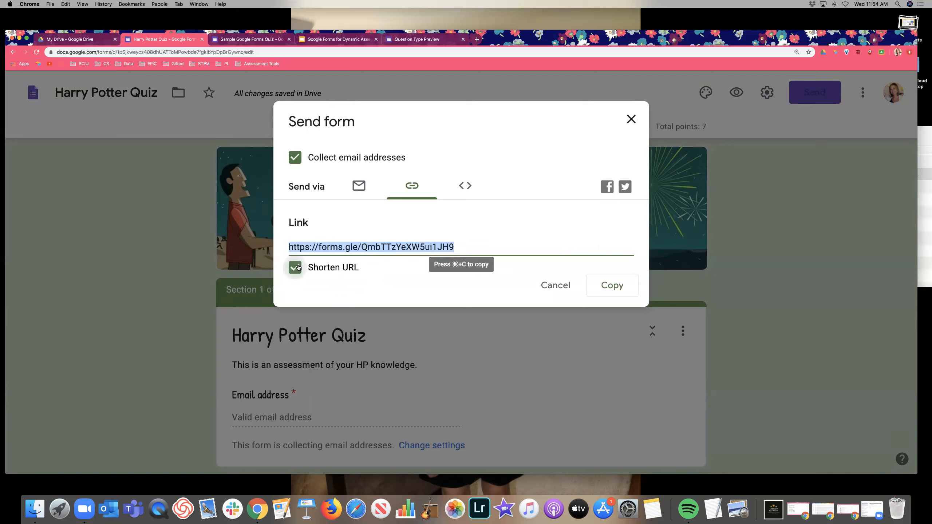
{"action": "left_click", "coordinate": [445, 251]}
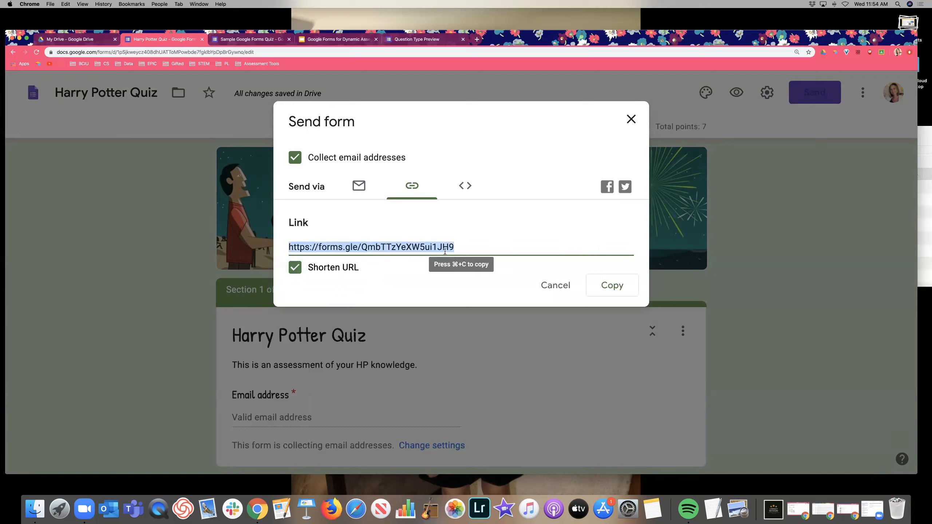
{"action": "left_click", "coordinate": [465, 188]}
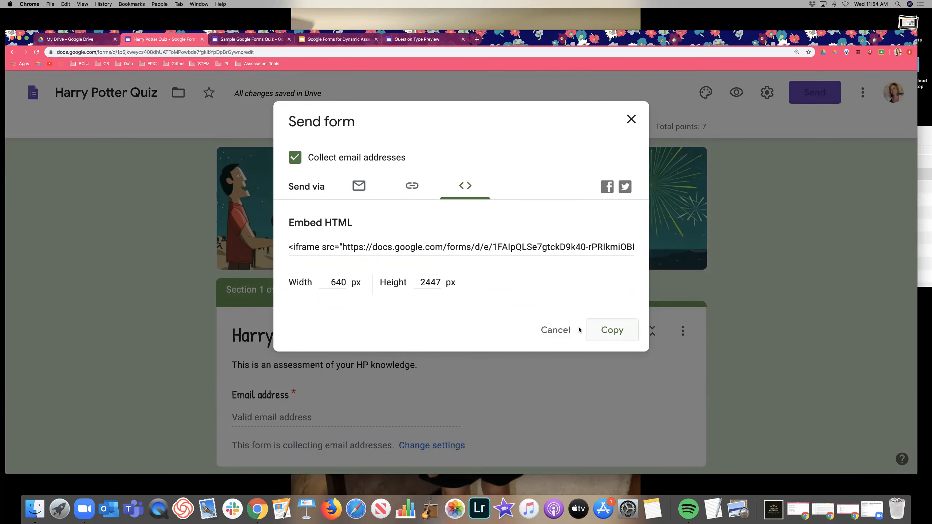
{"action": "left_click", "coordinate": [560, 330]}
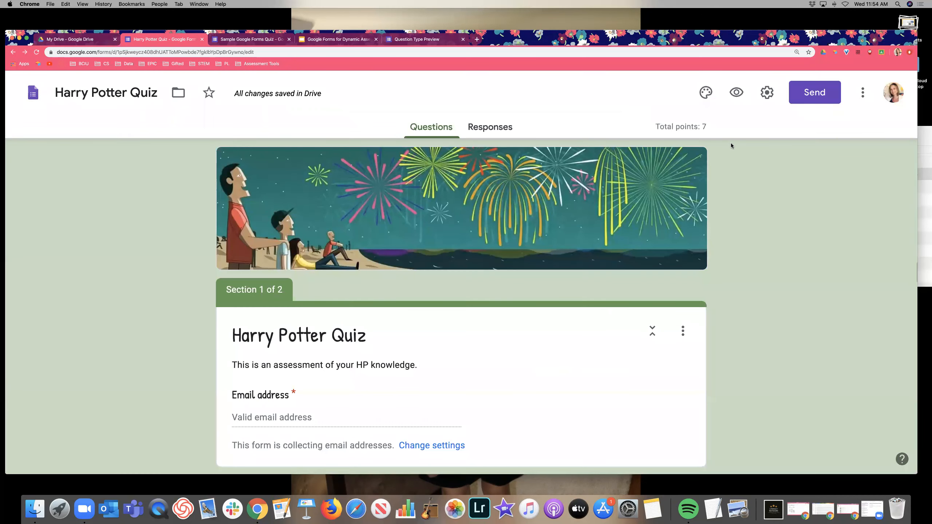
Step: Preview the Harry Potter Quiz as respondents see it and select the preview page's web address
{"action": "left_click", "coordinate": [743, 102]}
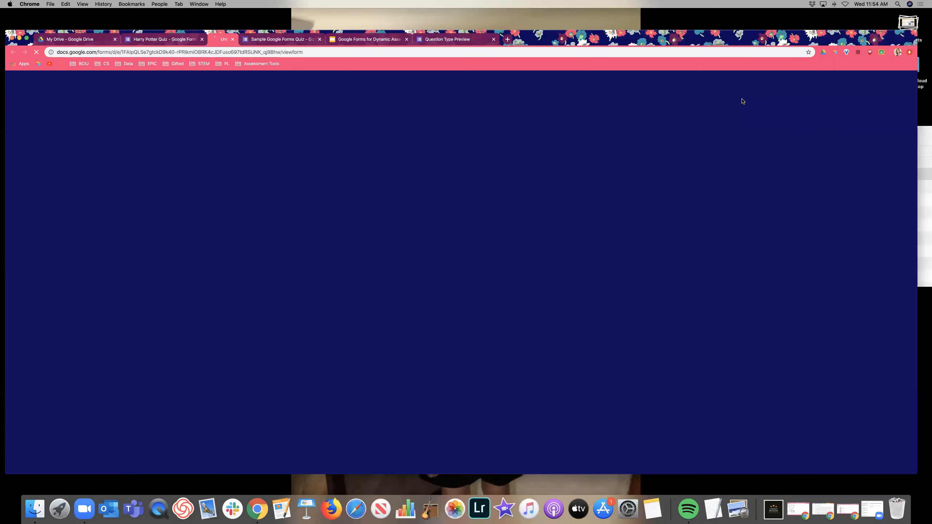
{"action": "left_click", "coordinate": [256, 52]}
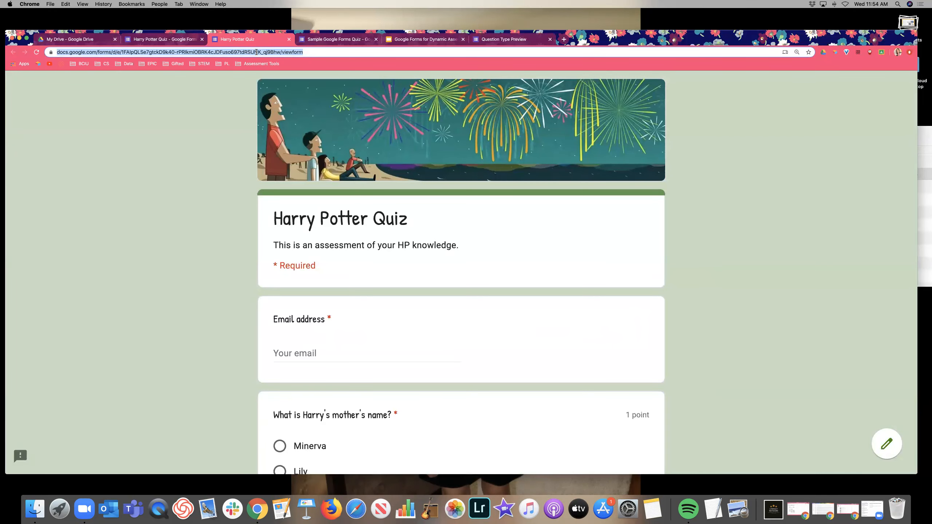
Step: Go to classroom.google.com in a new browser tab and open the demo class's Classwork page
{"action": "key", "text": "super+t"}
{"action": "type", "text": "classroom.google.com"}
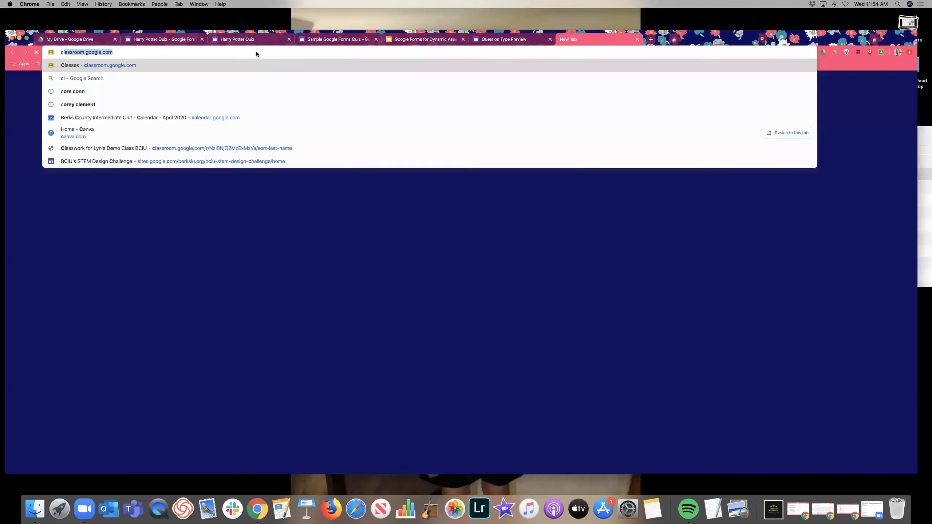
{"action": "key", "text": "Return"}
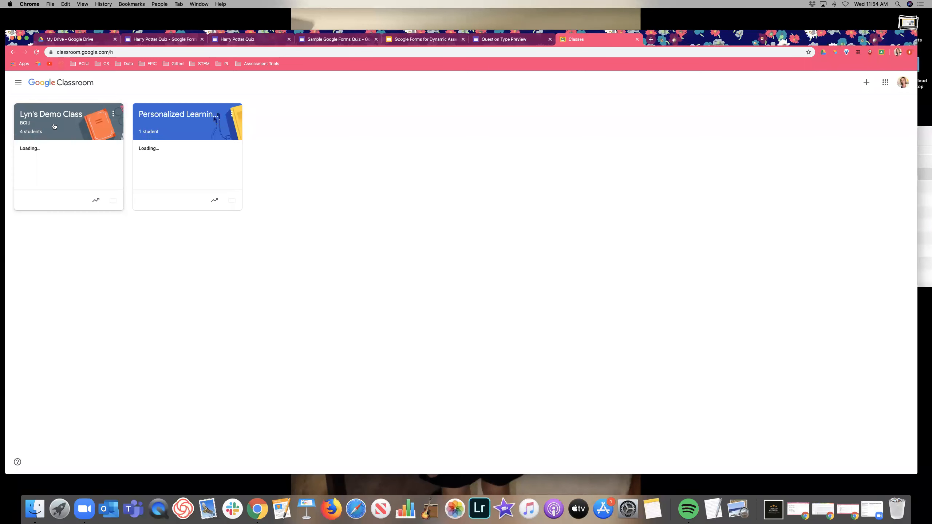
{"action": "left_click", "coordinate": [54, 126]}
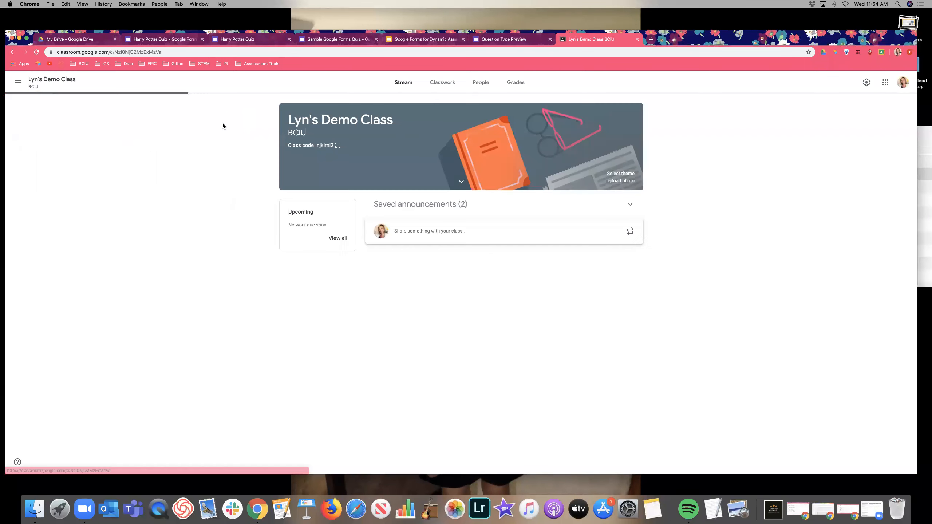
{"action": "left_click", "coordinate": [455, 81]}
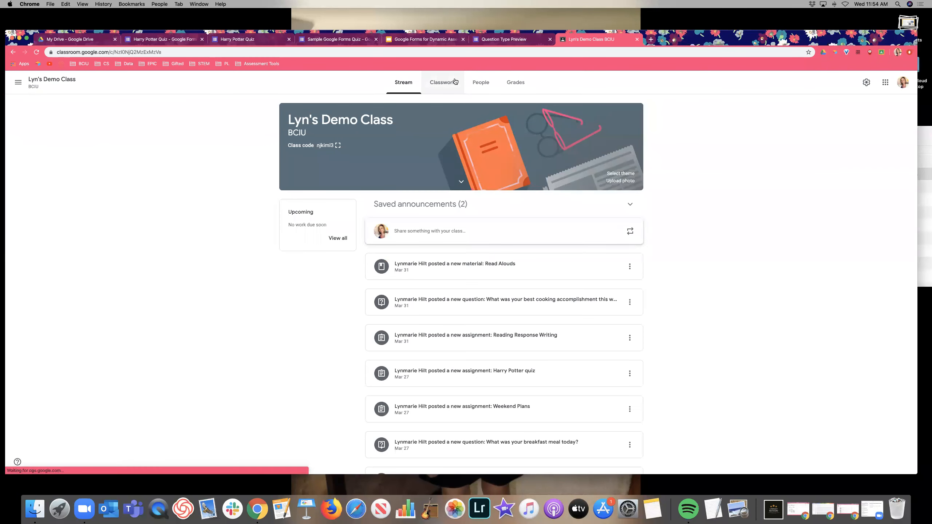
{"action": "left_click", "coordinate": [386, 112]}
{"action": "left_click", "coordinate": [398, 146]}
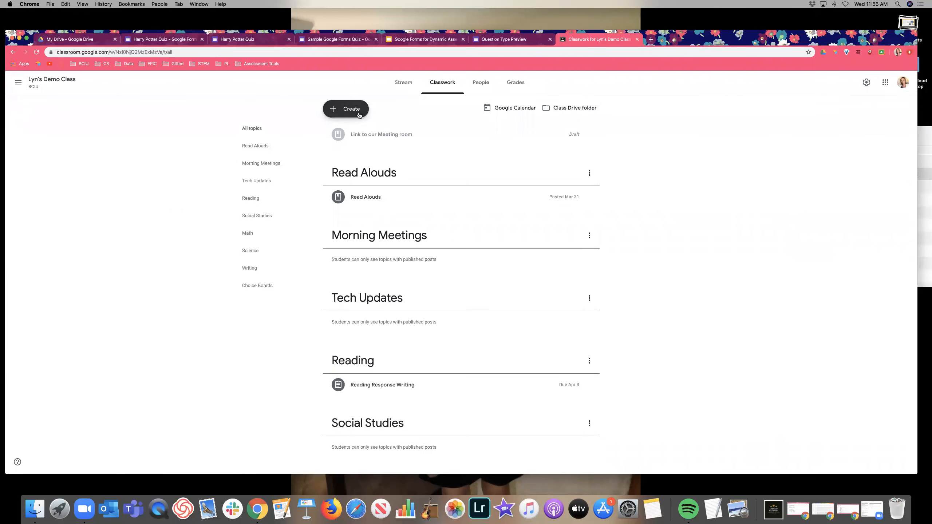
Step: Create a new assignment for the demo class titled "Take the Harry Potter quiz"
{"action": "left_click", "coordinate": [353, 110]}
{"action": "left_click", "coordinate": [360, 129]}
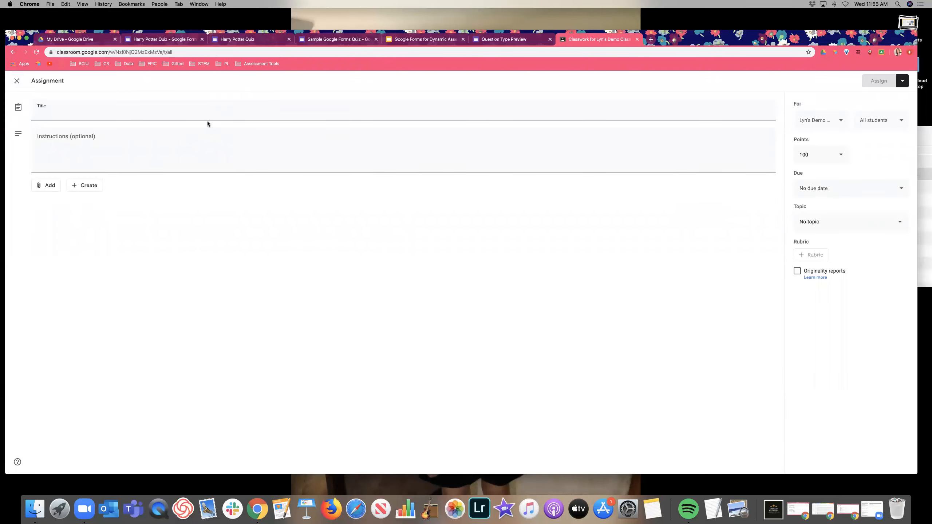
{"action": "type", "text": "Take the Harry"}
{"action": "type", "text": "Potter quiz"}
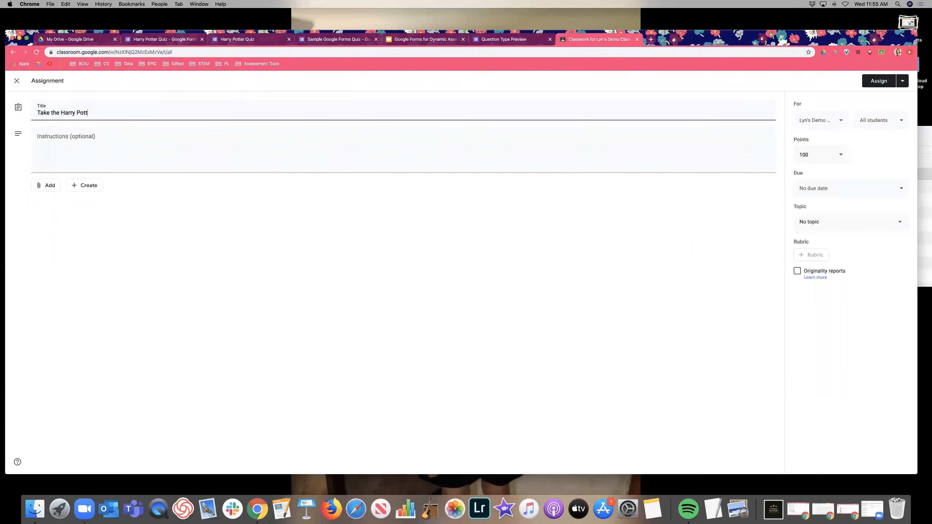
Step: Attach the Harry Potter Quiz form from Google Drive to the assignment
{"action": "left_click", "coordinate": [40, 186]}
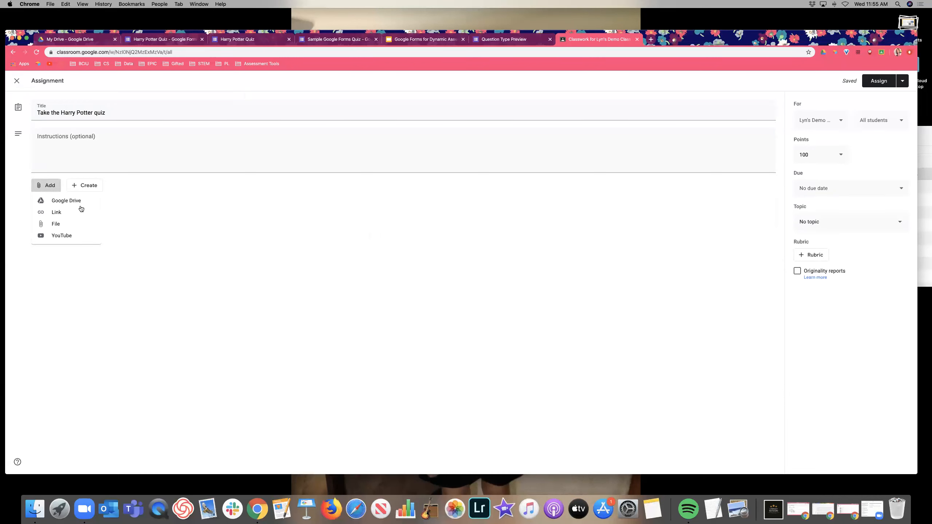
{"action": "left_click", "coordinate": [81, 204]}
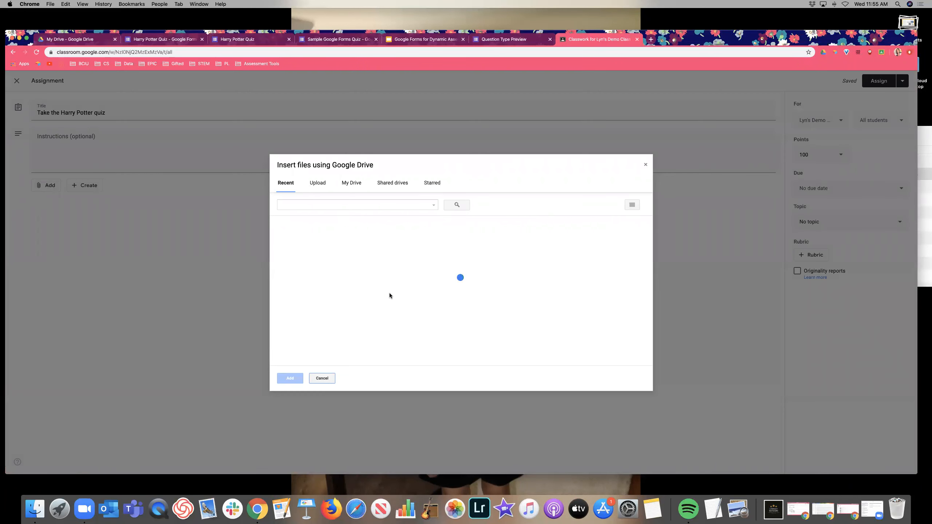
{"action": "left_click", "coordinate": [389, 280]}
{"action": "left_click", "coordinate": [290, 378]}
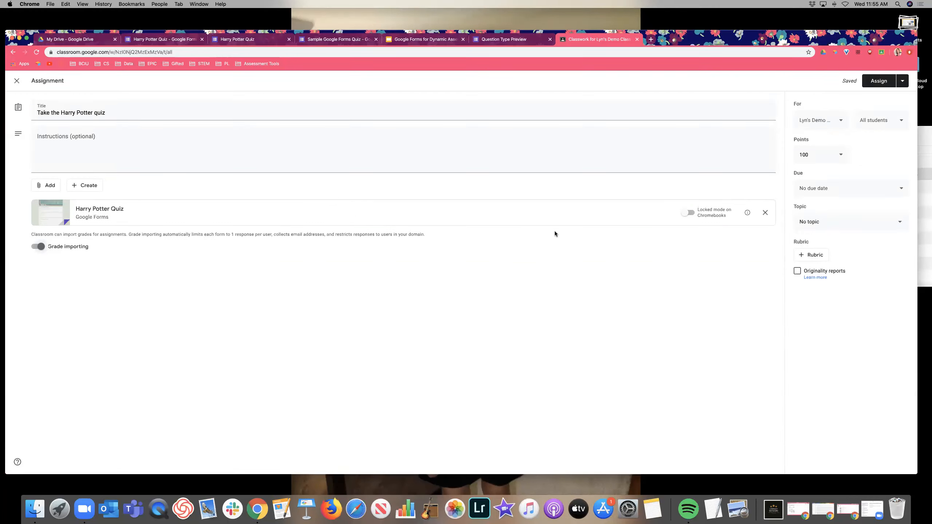
Step: Return to the Harry Potter Quiz editor, review who can access it as a collaborator, and close the sharing settings without inviting anyone
{"action": "left_click", "coordinate": [242, 39]}
{"action": "left_click", "coordinate": [157, 39]}
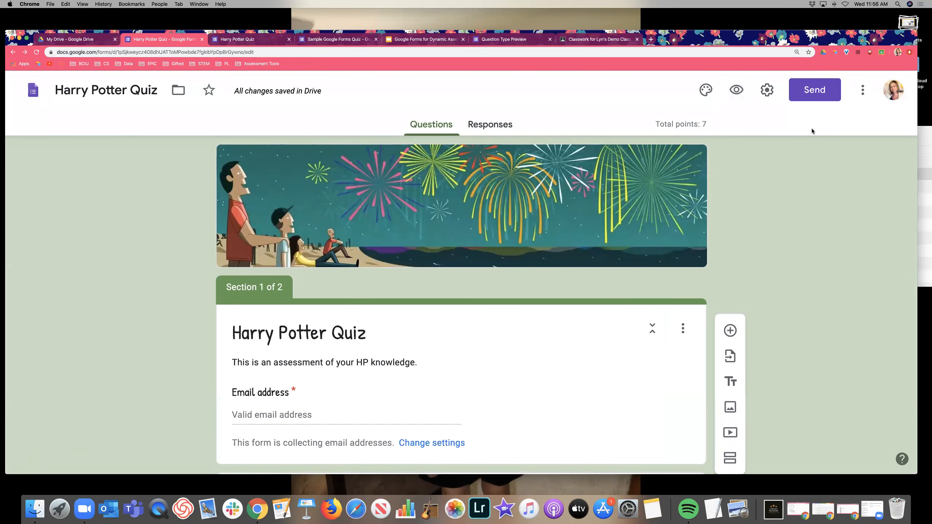
{"action": "left_click", "coordinate": [860, 96]}
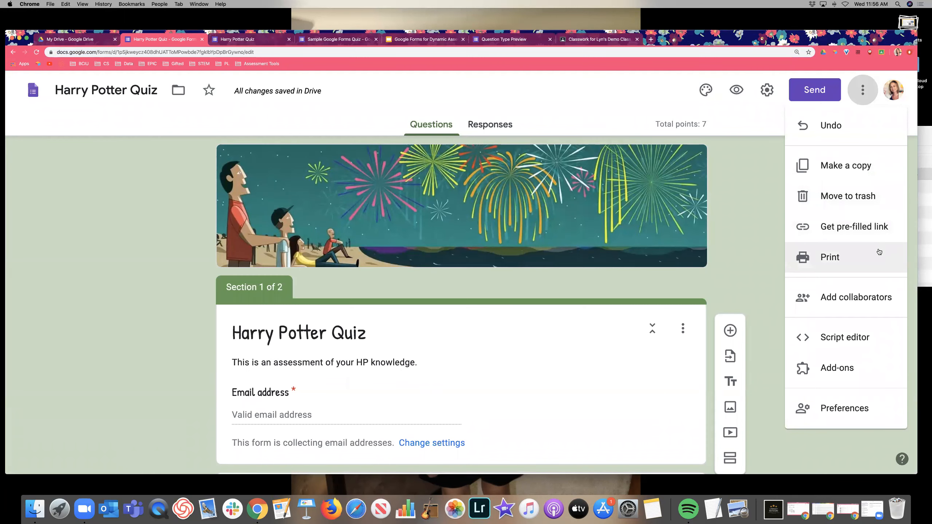
{"action": "left_click", "coordinate": [864, 303]}
{"action": "scroll", "coordinate": [506, 247], "scroll_direction": "down", "scroll_amount": 2}
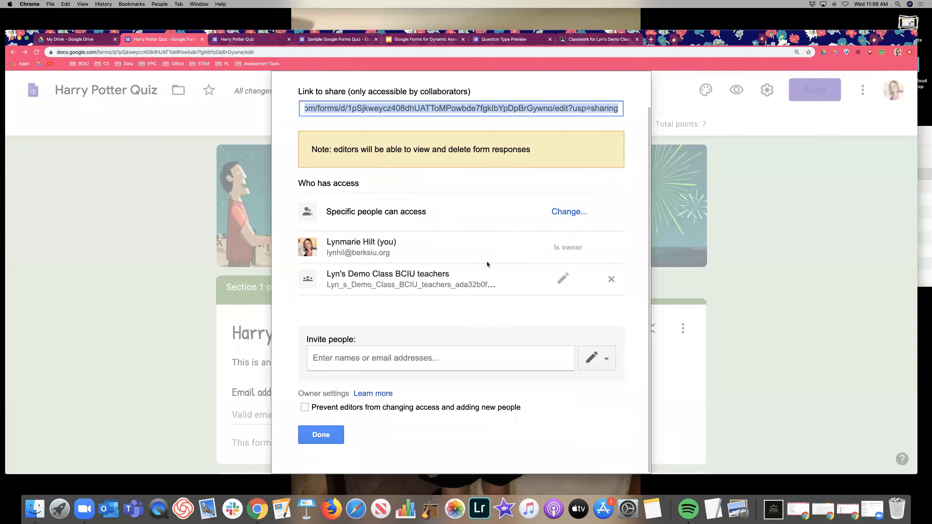
{"action": "left_click", "coordinate": [329, 434]}
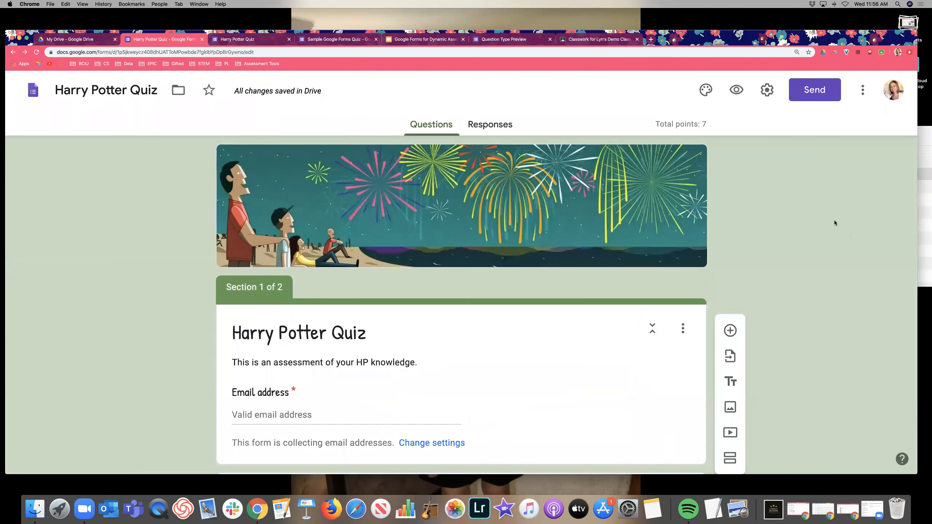
Step: Browse the add-ons that work with Forms in the G Suite Marketplace without installing any
{"action": "left_click", "coordinate": [863, 90]}
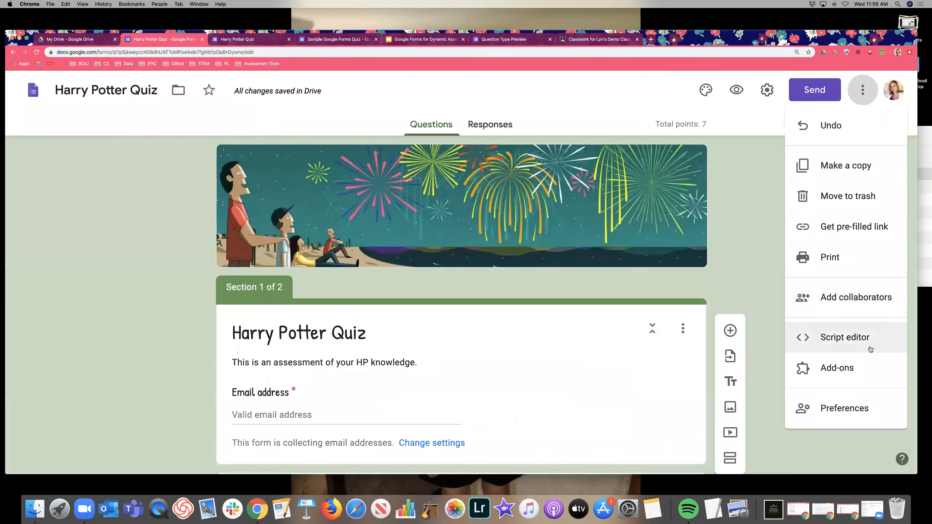
{"action": "left_click", "coordinate": [863, 371]}
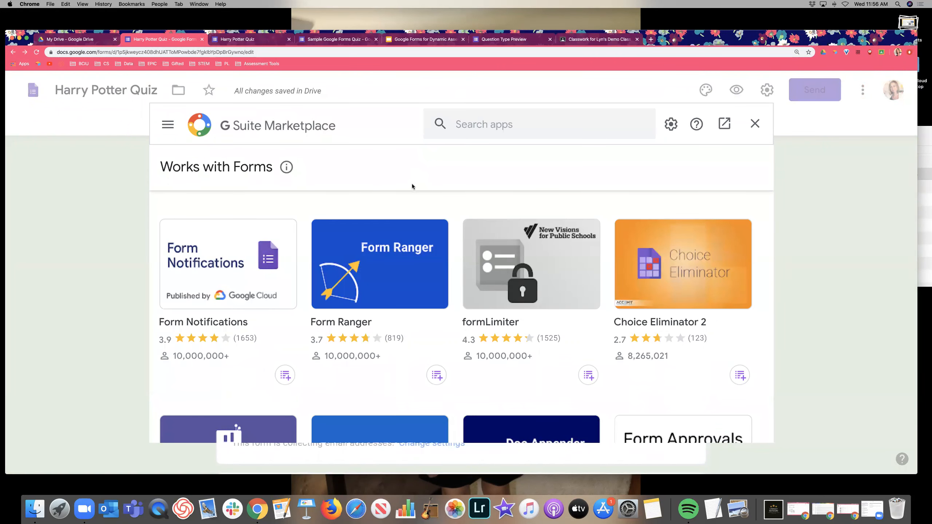
{"action": "scroll", "coordinate": [412, 183], "scroll_direction": "down", "scroll_amount": 3}
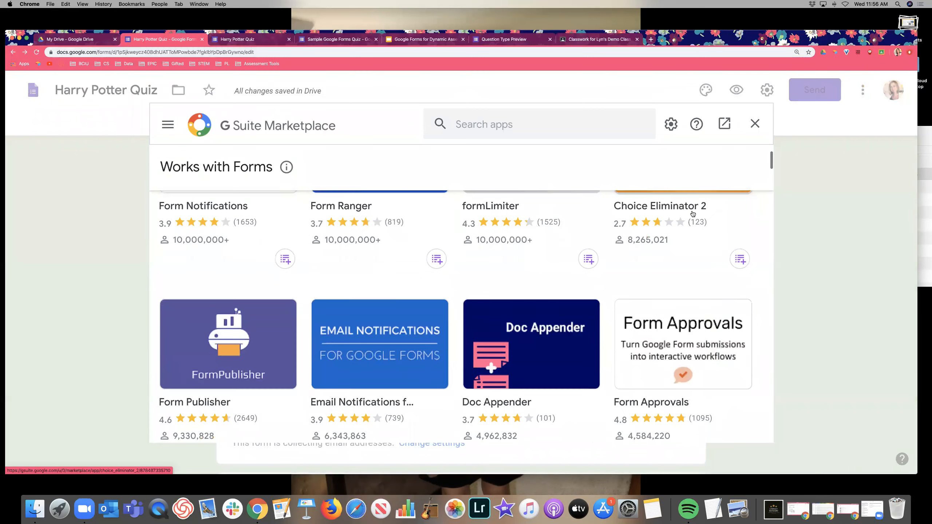
{"action": "scroll", "coordinate": [637, 243], "scroll_direction": "down", "scroll_amount": 2}
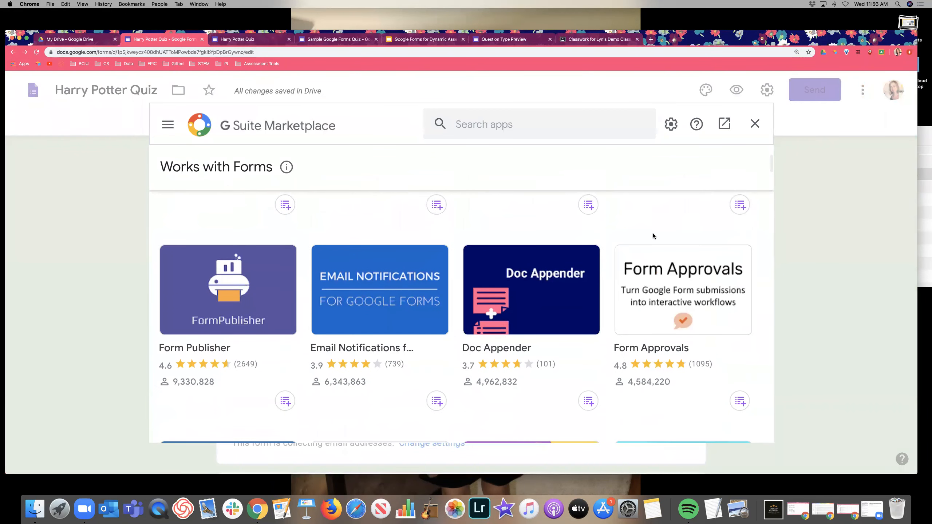
{"action": "scroll", "coordinate": [653, 235], "scroll_direction": "down", "scroll_amount": 2}
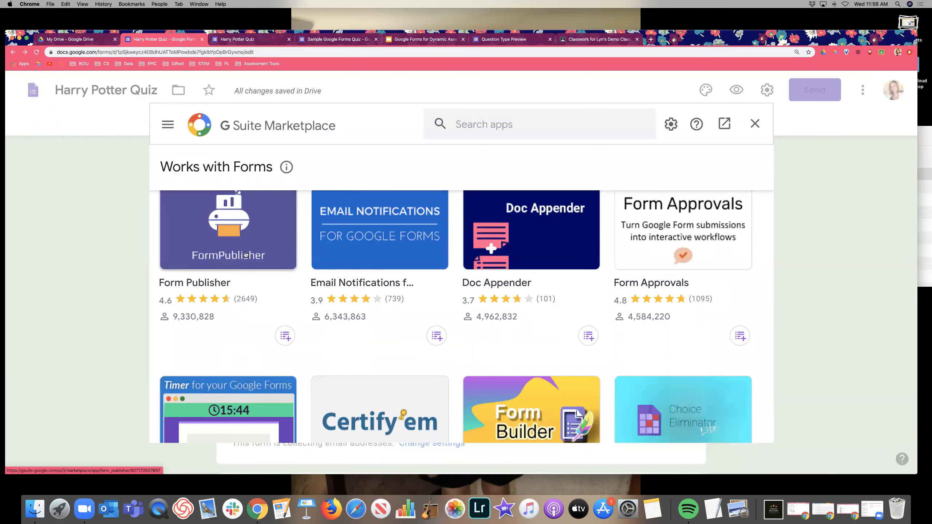
{"action": "scroll", "coordinate": [246, 255], "scroll_direction": "down", "scroll_amount": 4}
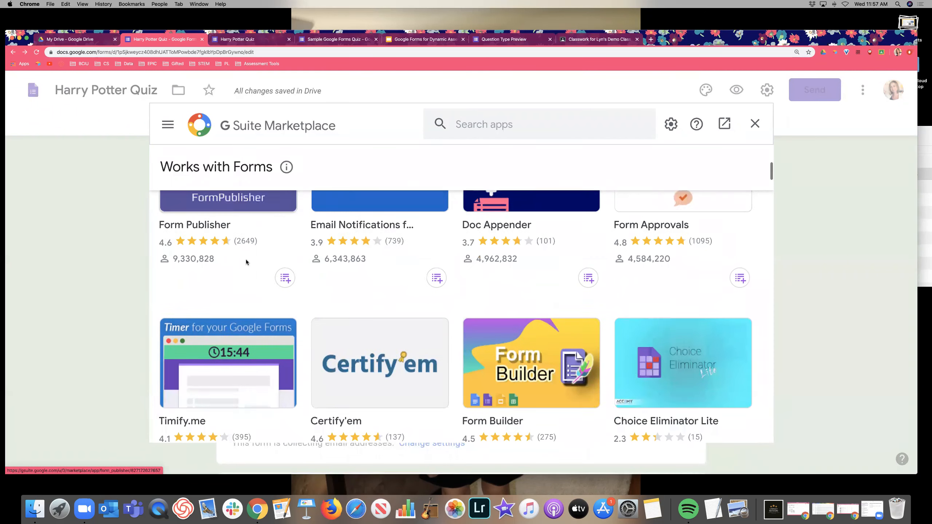
{"action": "scroll", "coordinate": [176, 175], "scroll_direction": "up", "scroll_amount": 10}
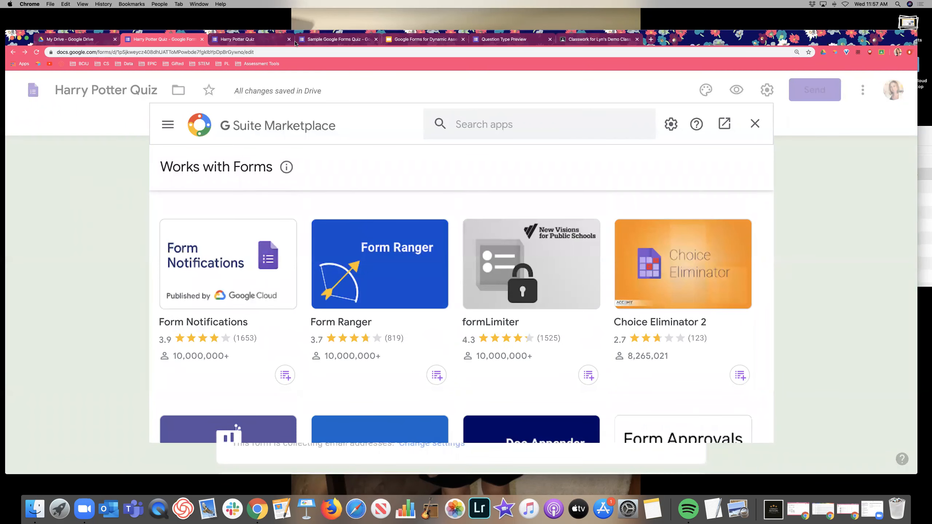
Step: Switch to the Google Forms for Dynamic Assessments & Feedback presentation and present the slides on add-ons, response validation and branching by section
{"action": "left_click", "coordinate": [460, 42]}
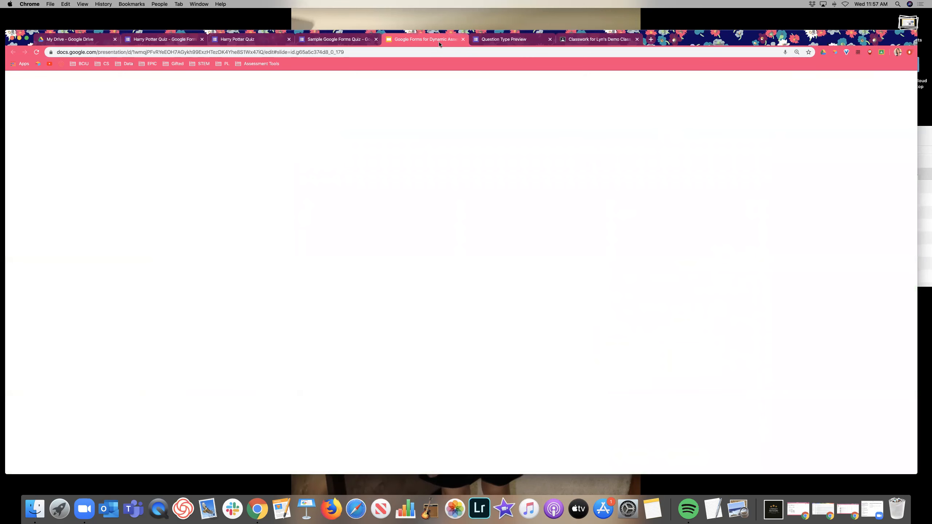
{"action": "scroll", "coordinate": [51, 274], "scroll_direction": "down", "scroll_amount": 3}
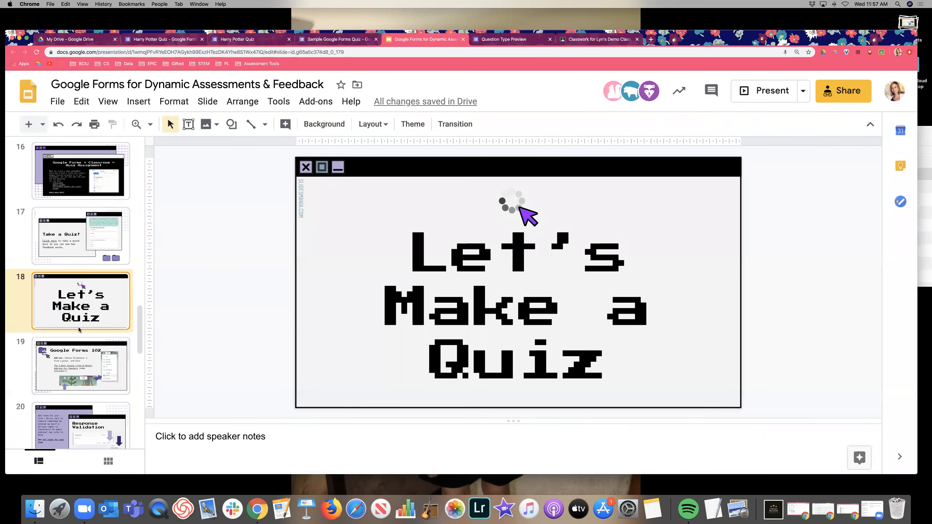
{"action": "key", "text": "Down"}
{"action": "left_click", "coordinate": [784, 90]}
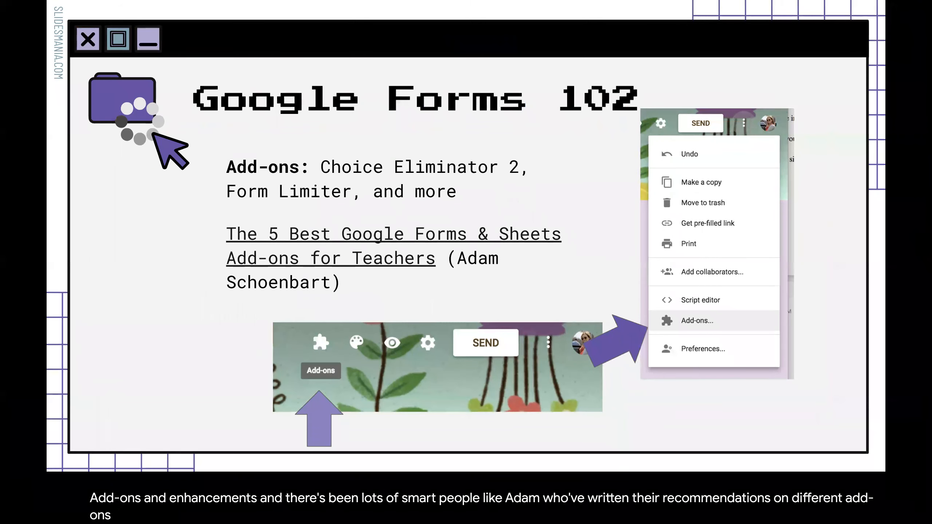
{"action": "key", "text": "Right"}
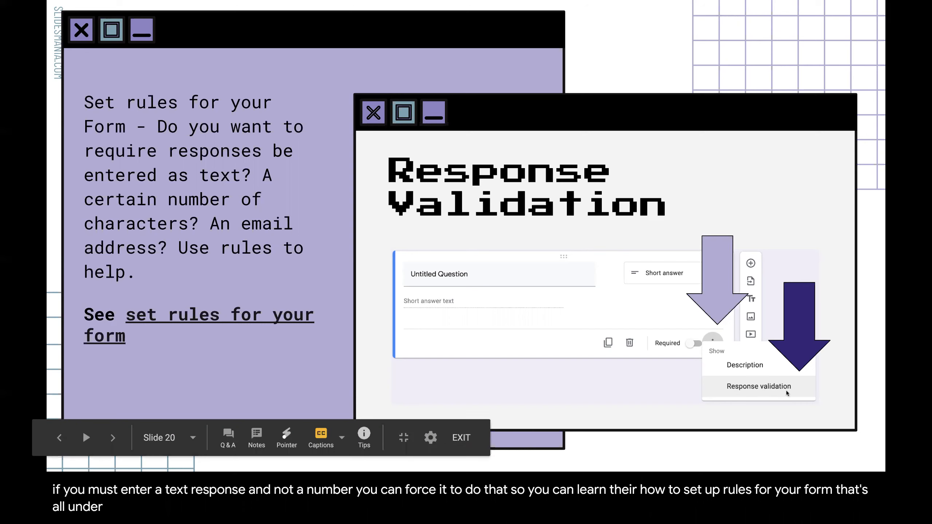
{"action": "left_click", "coordinate": [801, 232]}
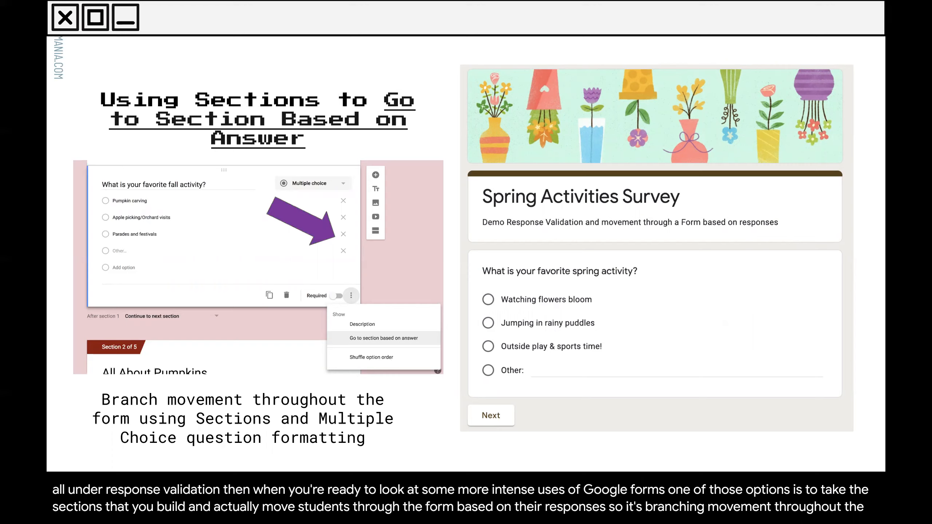
Step: Open the linked Spring Activities Survey, answer the favorite activity question with "Watching flowers bloom" and continue to the following section
{"action": "left_click", "coordinate": [599, 220]}
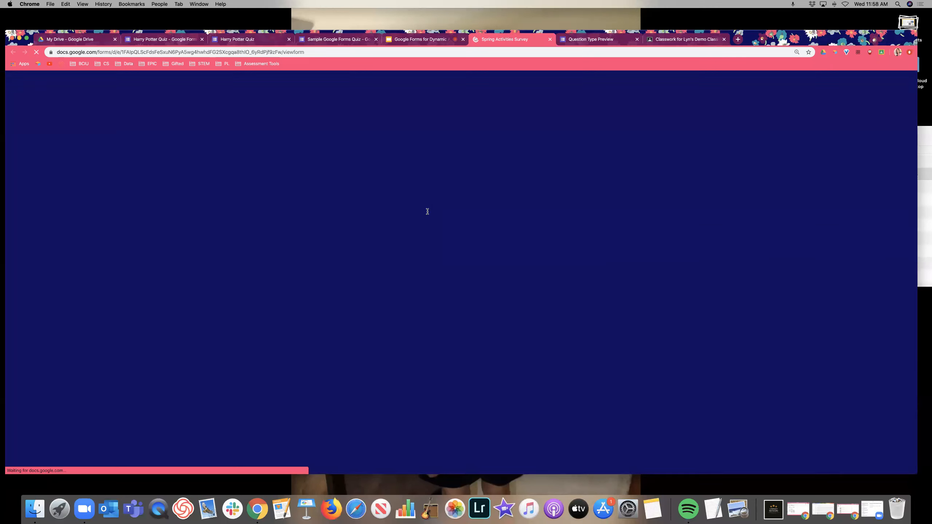
{"action": "scroll", "coordinate": [227, 206], "scroll_direction": "down", "scroll_amount": 5}
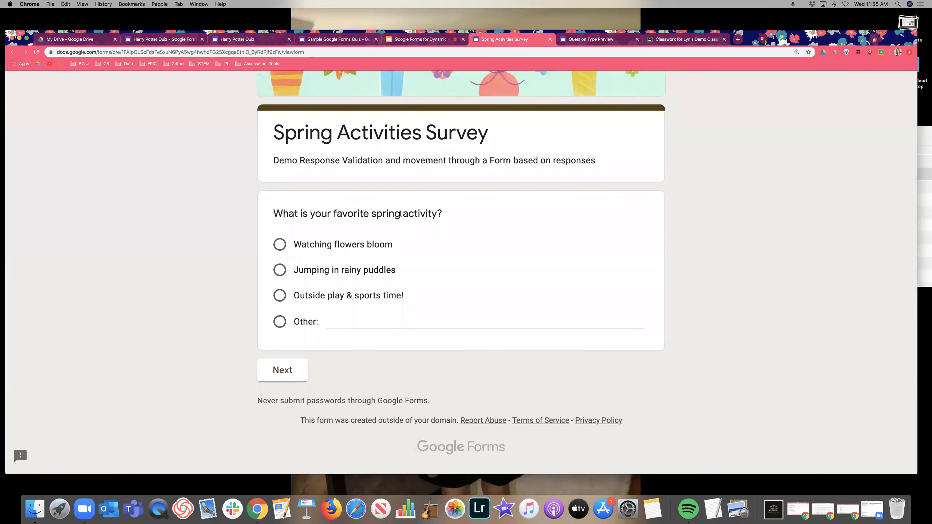
{"action": "left_click", "coordinate": [380, 246]}
{"action": "left_click", "coordinate": [284, 372]}
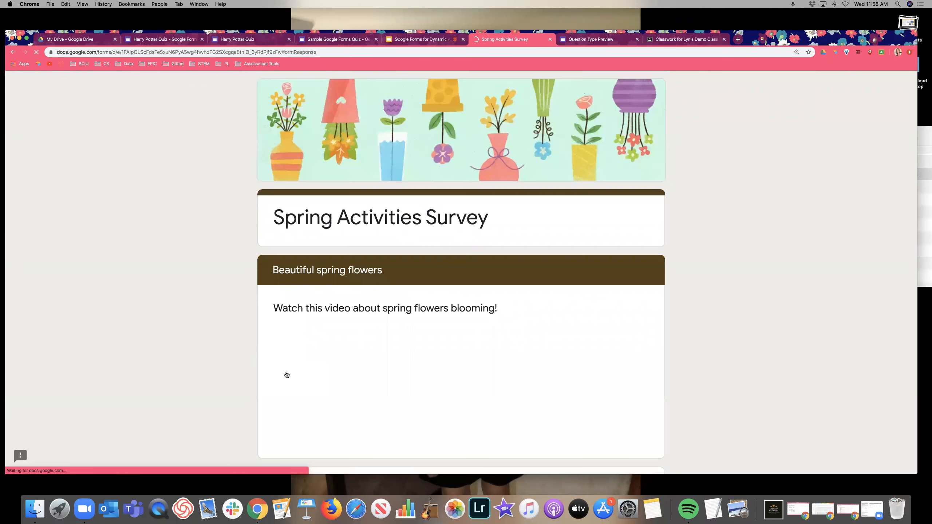
Step: Review the video and questions in the Beautiful spring flowers section, and go back to the favorite activity question without submitting
{"action": "scroll", "coordinate": [565, 323], "scroll_direction": "down", "scroll_amount": 3}
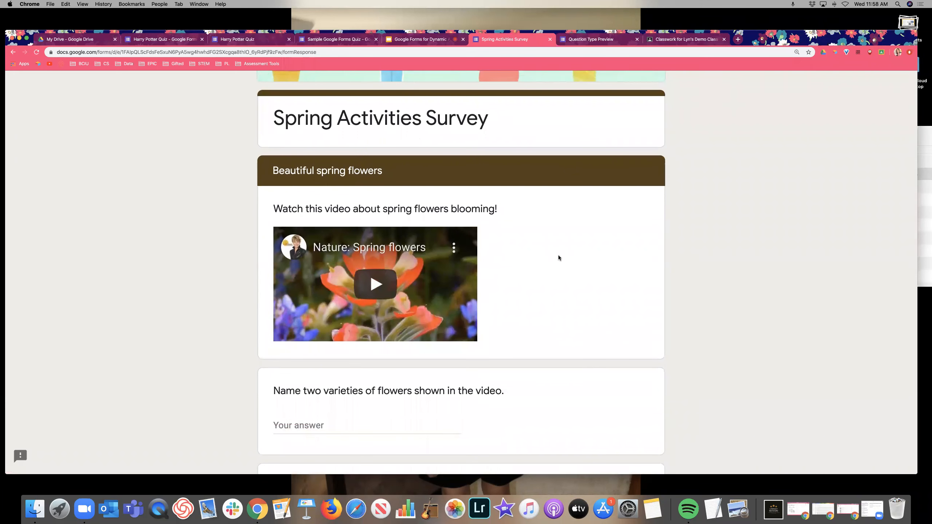
{"action": "scroll", "coordinate": [558, 255], "scroll_direction": "down", "scroll_amount": 1}
{"action": "scroll", "coordinate": [558, 257], "scroll_direction": "down", "scroll_amount": 5}
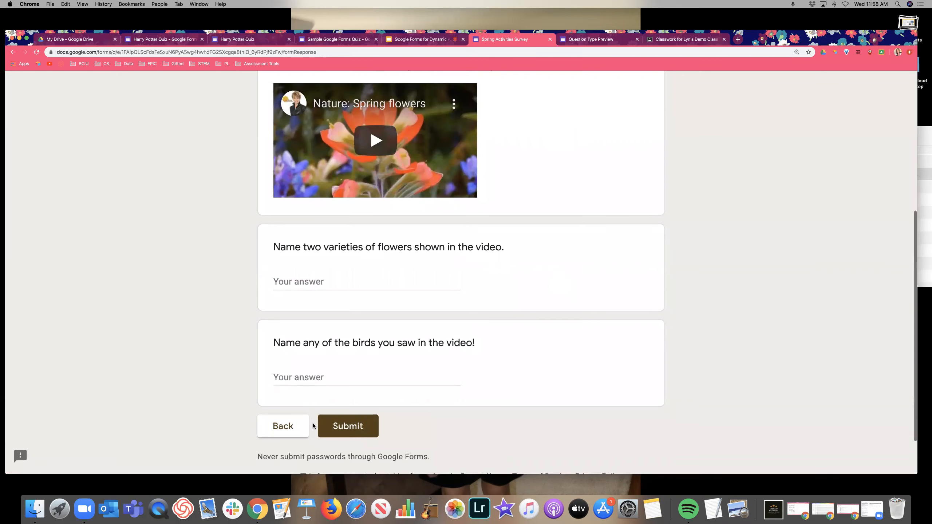
{"action": "left_click", "coordinate": [293, 428]}
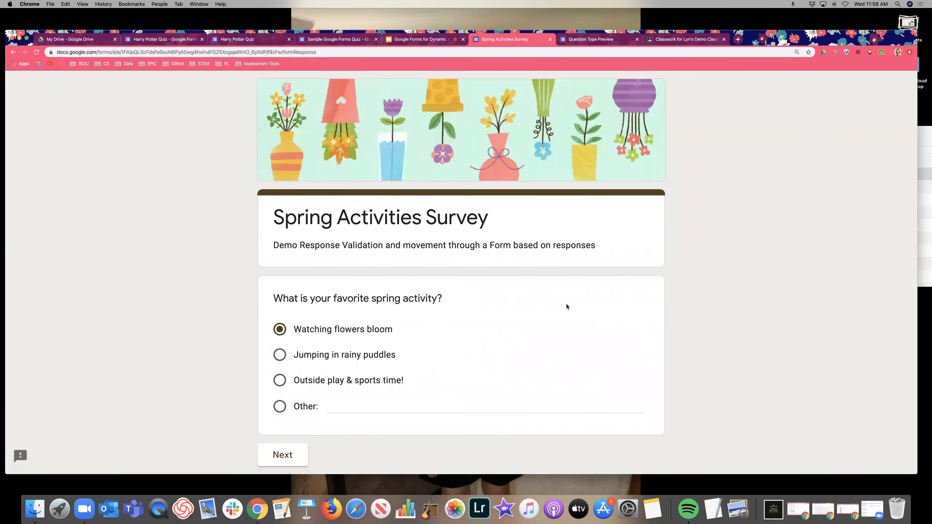
{"action": "scroll", "coordinate": [565, 304], "scroll_direction": "down", "scroll_amount": 2}
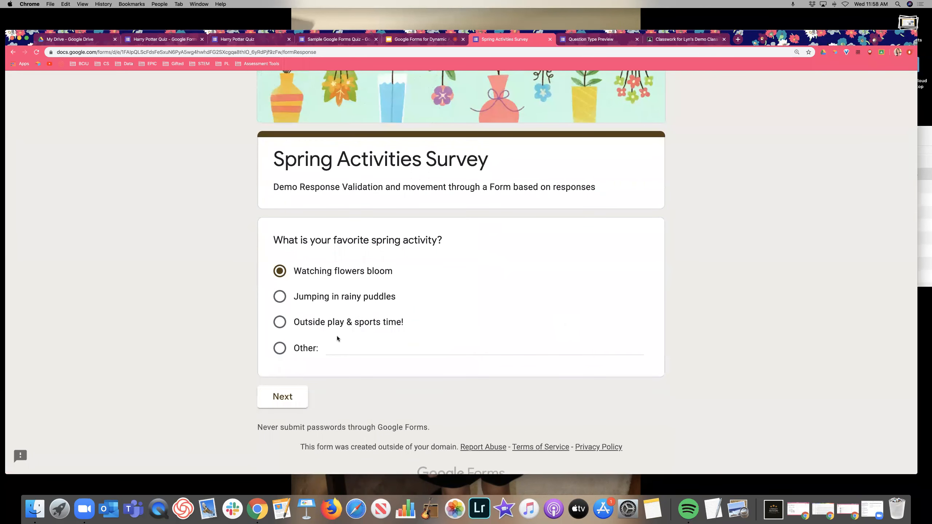
Step: Answer the favorite spring activity question with "Outside play & sports time!", preview the section it leads to, and return without submitting
{"action": "left_click", "coordinate": [279, 322]}
{"action": "left_click", "coordinate": [296, 399]}
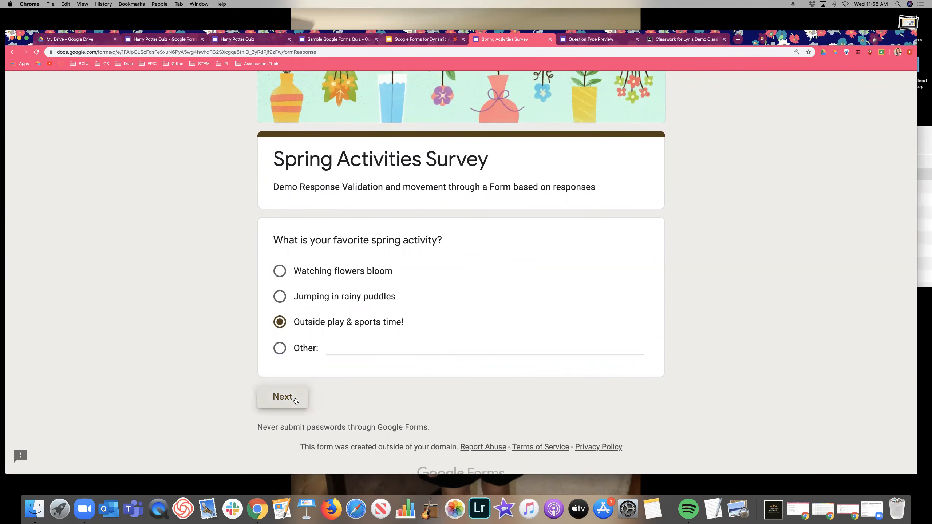
{"action": "left_click", "coordinate": [282, 390]}
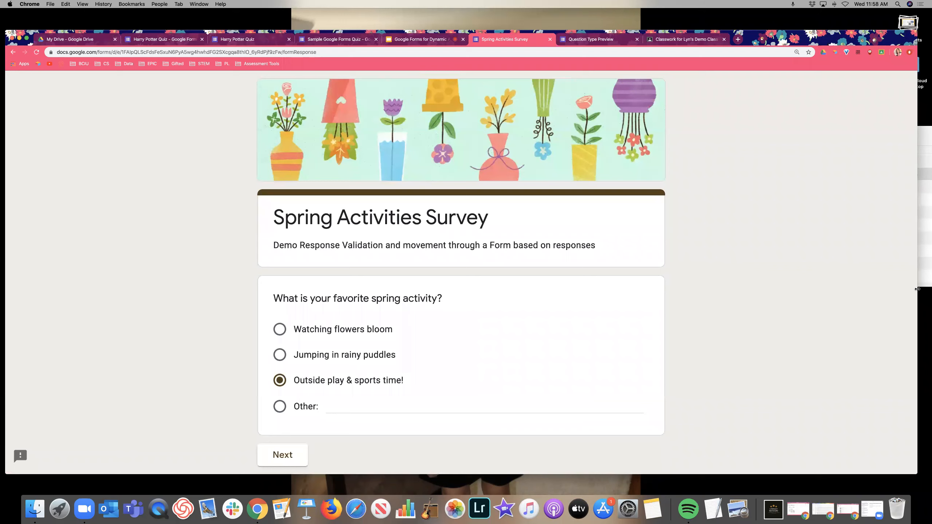
Step: Switch back to the Google Forms for Dynamic Assessments & Feedback presentation and present the section branching slide followed by the Equatio slide
{"action": "left_click", "coordinate": [422, 39]}
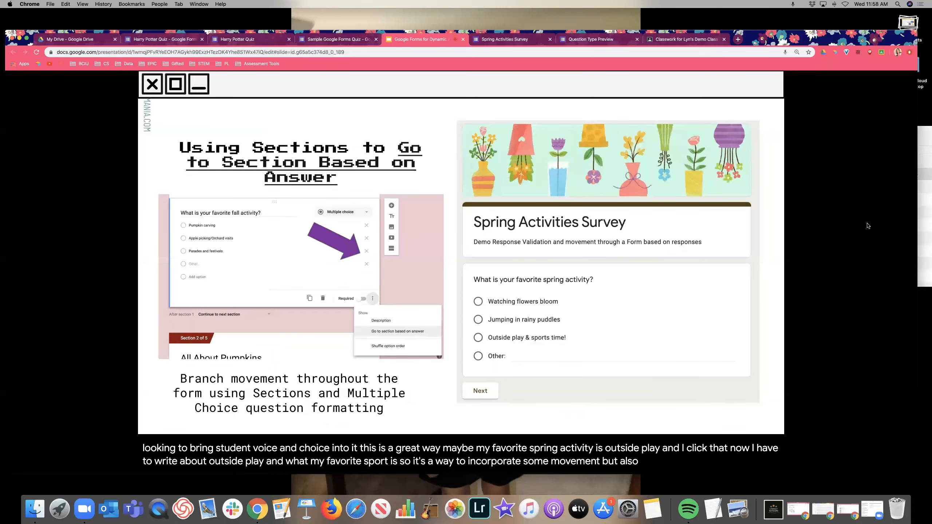
{"action": "left_click", "coordinate": [867, 223]}
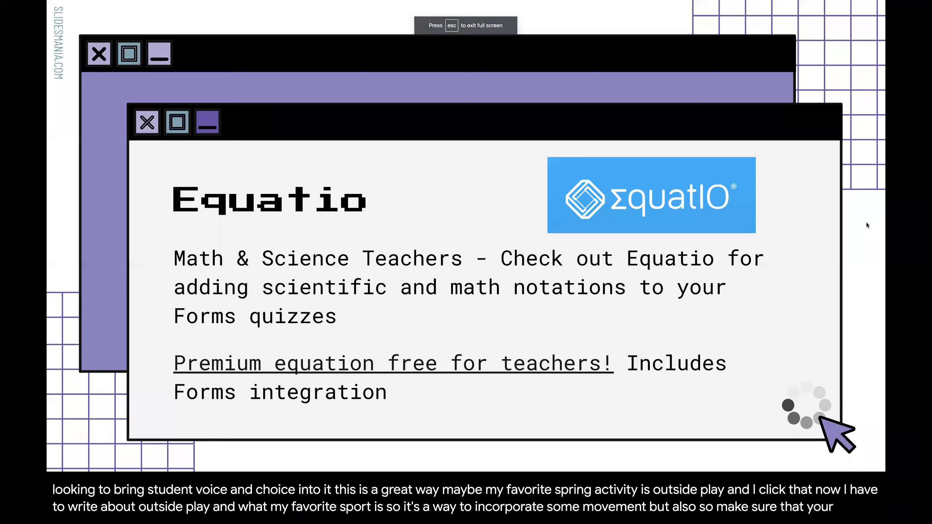
{"action": "key", "text": "Left"}
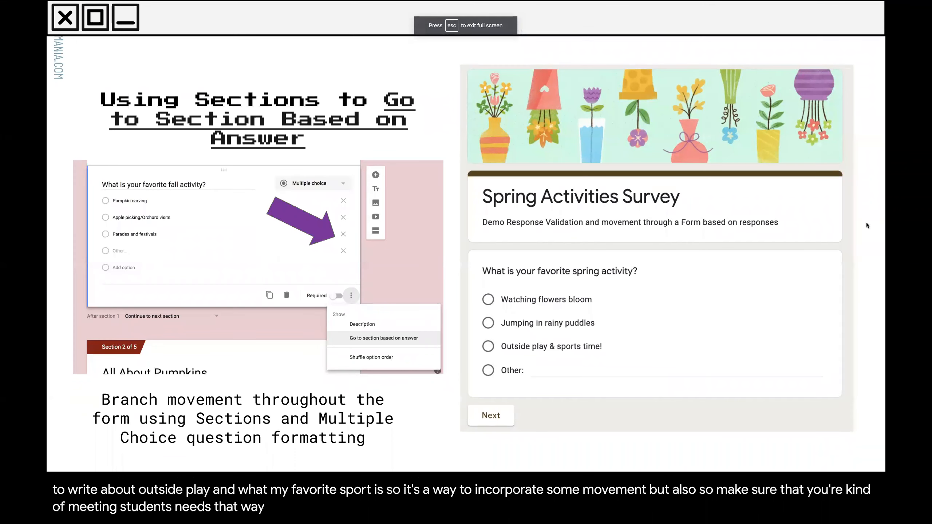
{"action": "key", "text": "Right"}
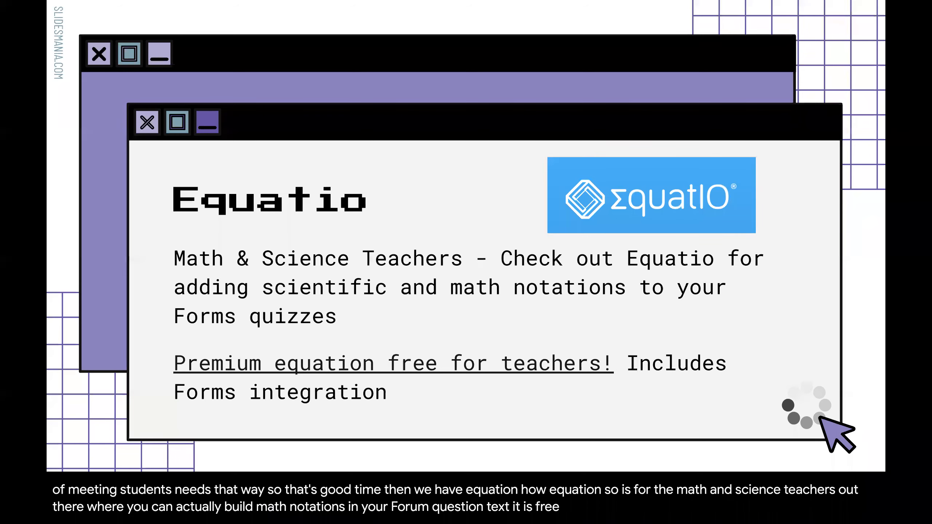
Step: Exit the slideshow and correct the Equatio slide's link text to read "Premium Equatio free for teachers!"
{"action": "key", "text": "Escape"}
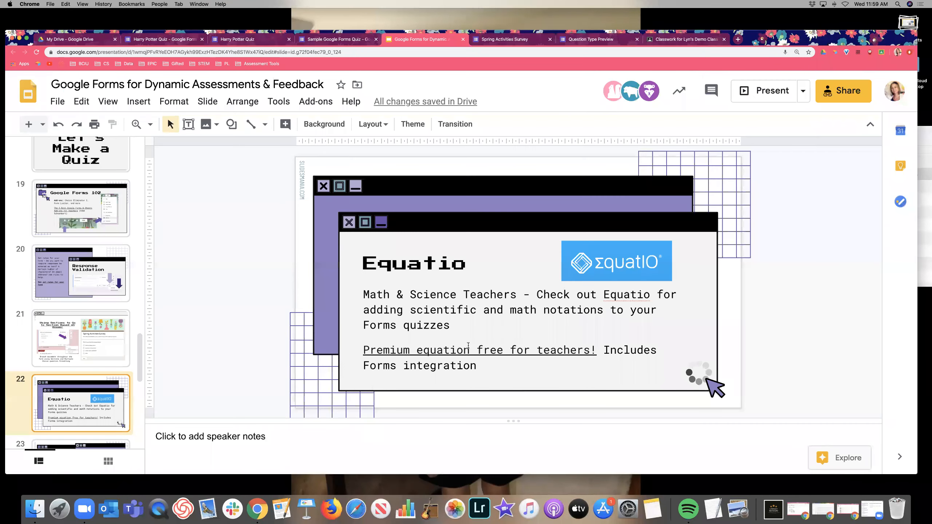
{"action": "left_click", "coordinate": [469, 346]}
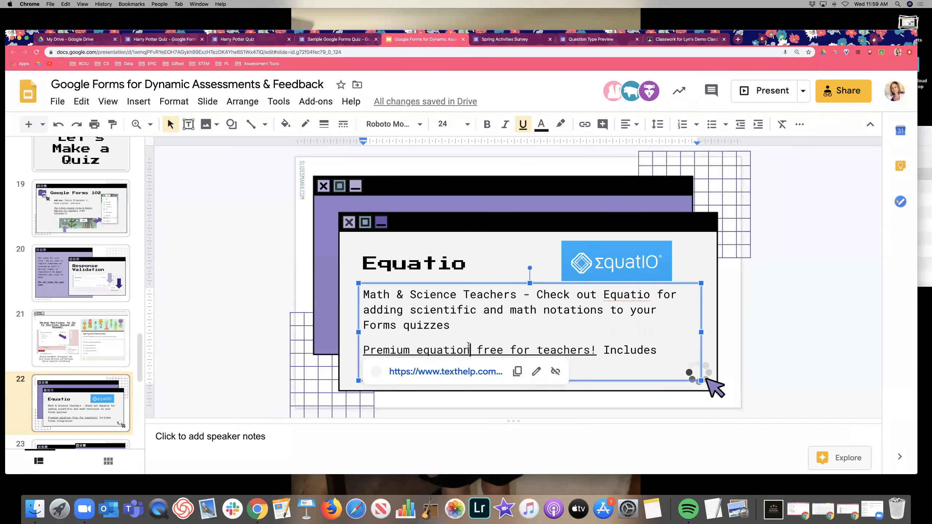
{"action": "key", "text": "BackSpace"}
{"action": "left_click", "coordinate": [425, 350]}
{"action": "key", "text": "BackSpace"}
{"action": "type", "text": "E"}
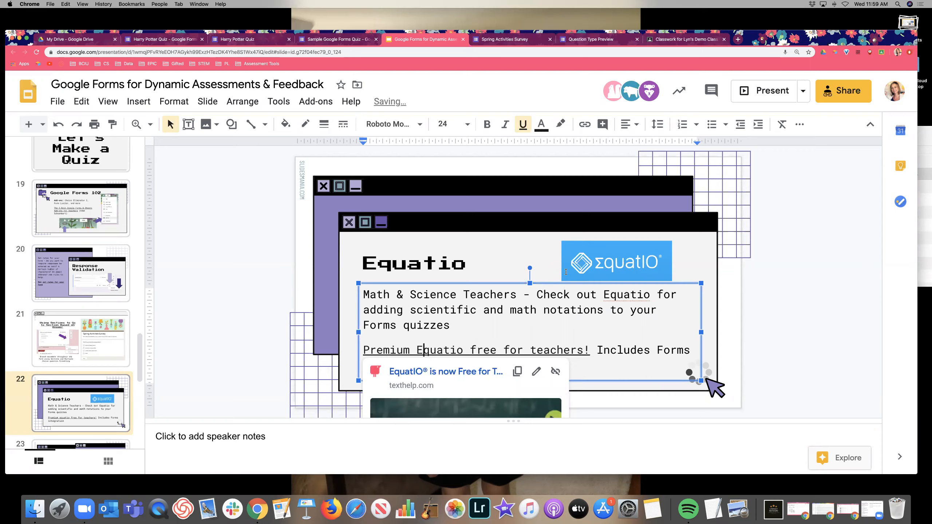
{"action": "left_click", "coordinate": [821, 199]}
Step: Resume presenting from the Equatio slide and advance to the Additional Resources slide
{"action": "left_click", "coordinate": [757, 89]}
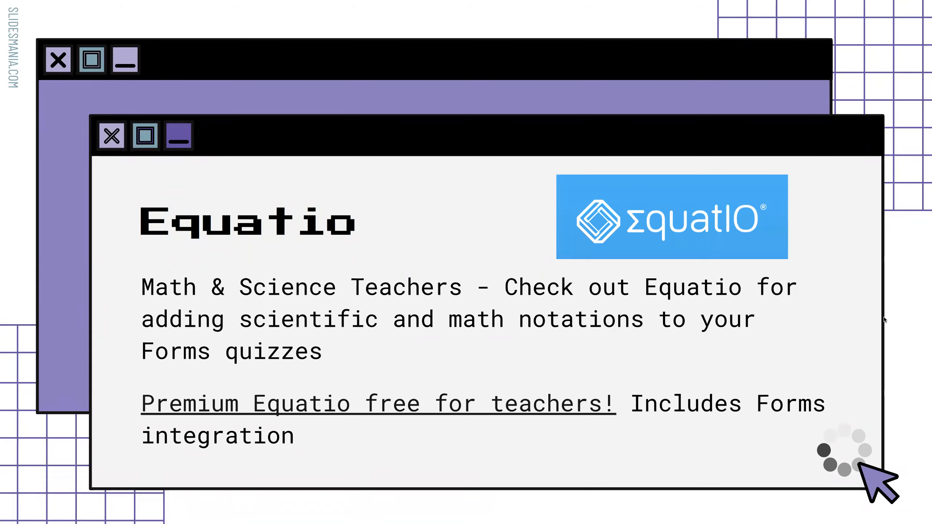
{"action": "key", "text": "Right"}
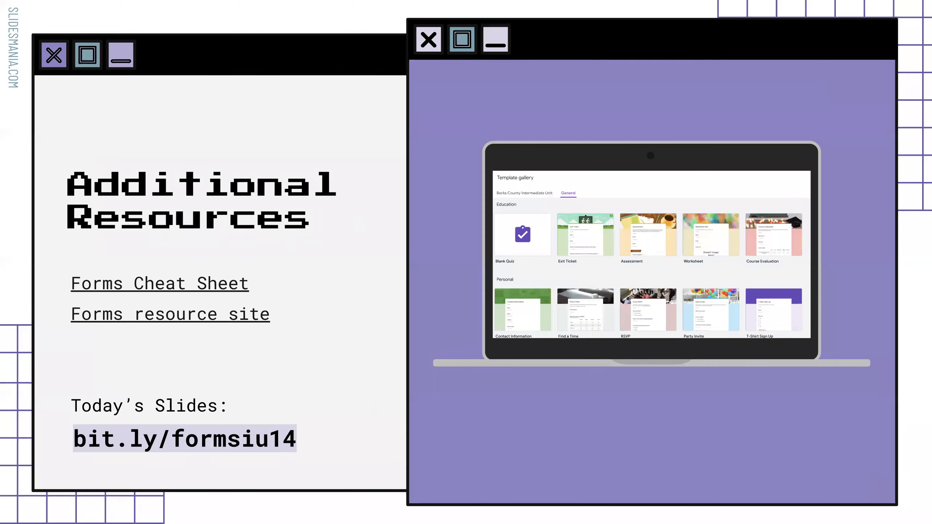